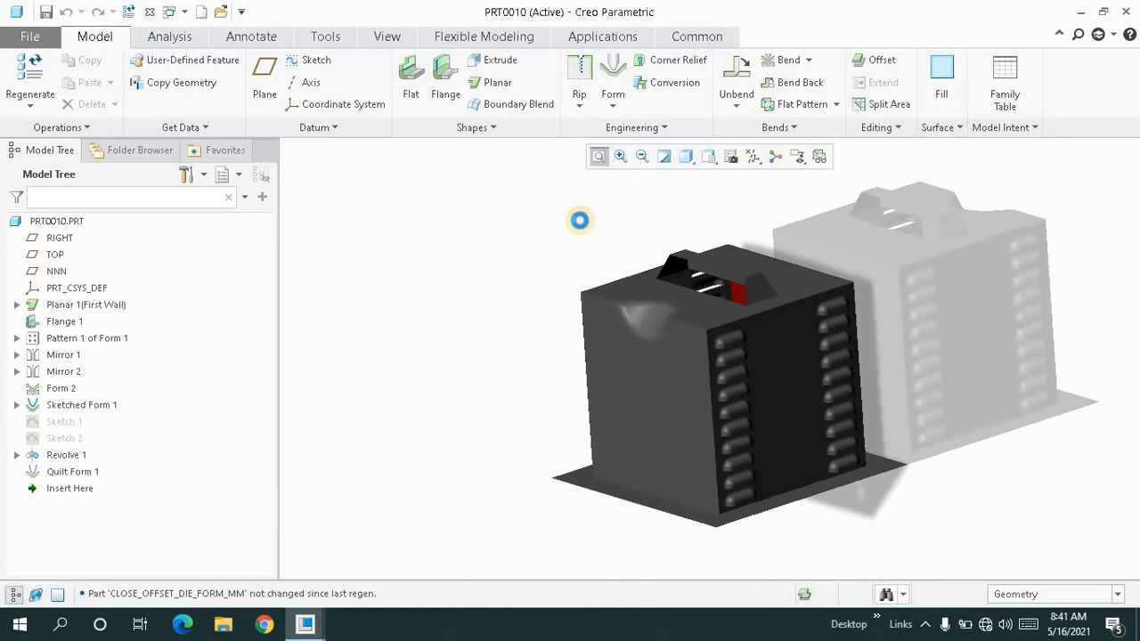
Examine the sheet metal enclosure with its louvers, handle and corner form from several sides, and review the available form types.
middle_drag(580, 222, 597, 218)
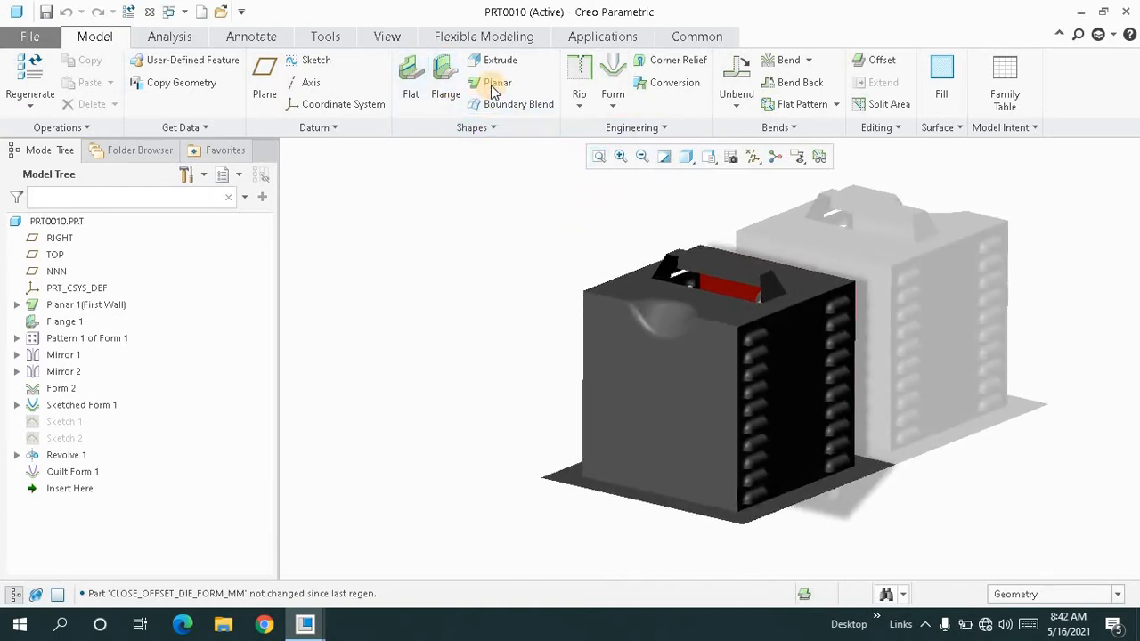
mouse_move(600, 237)
middle_down()
mouse_move(593, 155)
mouse_move(582, 234)
mouse_move(608, 232)
mouse_move(590, 232)
mouse_move(593, 158)
middle_up()
mouse_move(537, 244)
middle_down()
mouse_move(515, 244)
mouse_move(562, 219)
mouse_move(595, 158)
mouse_move(522, 247)
mouse_move(598, 160)
middle_up()
click(612, 99)
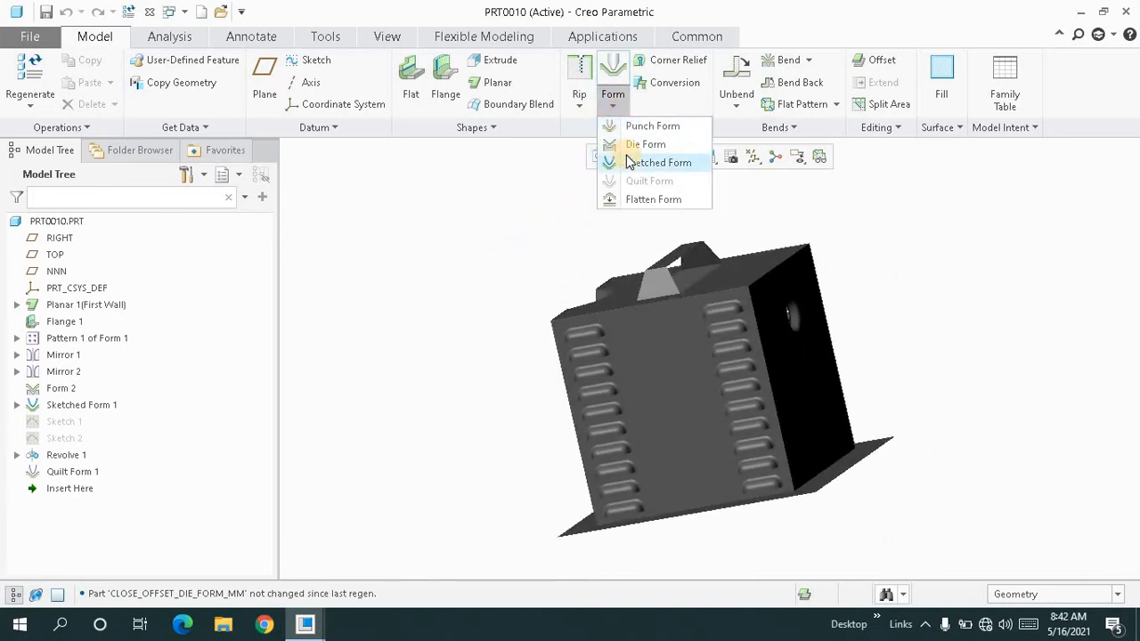
click(568, 205)
click(613, 99)
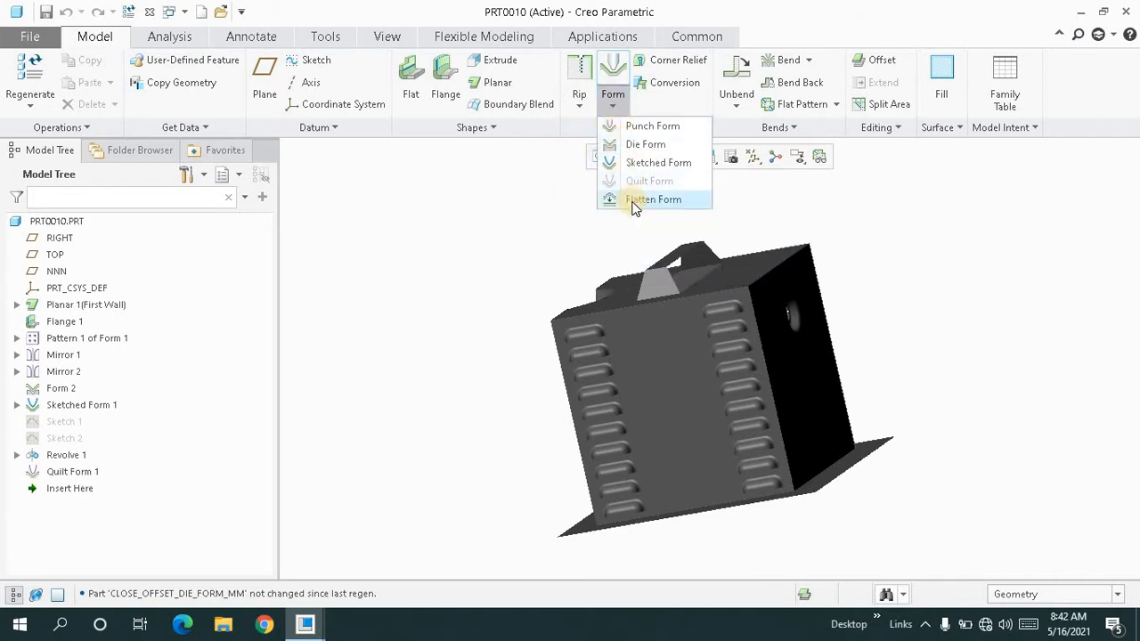
click(572, 205)
mouse_move(595, 198)
middle_down()
mouse_move(611, 198)
mouse_move(606, 183)
middle_up()
click(598, 160)
middle_drag(556, 219, 580, 222)
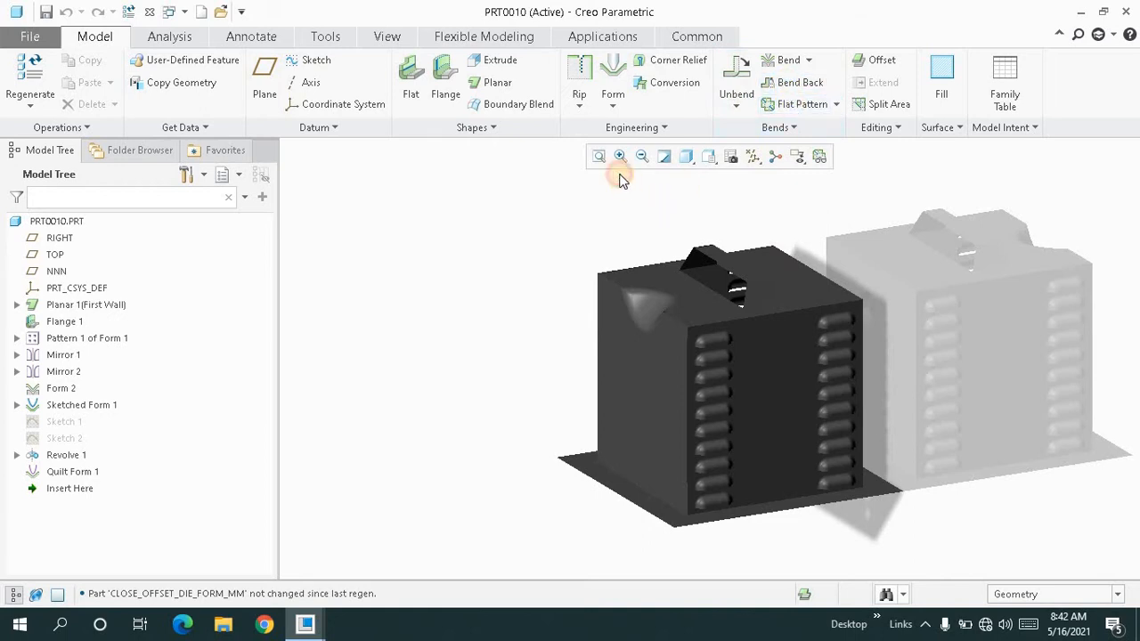
middle_drag(615, 186, 589, 218)
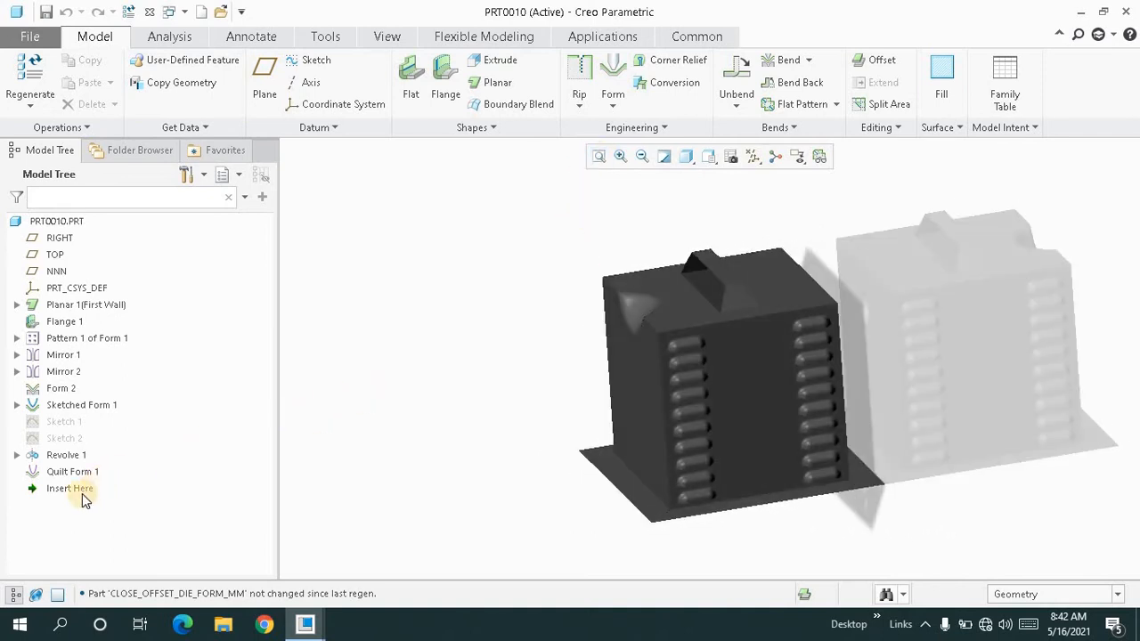
Roll the model back to just after the first planar wall and view the flat wall.
drag(82, 499, 104, 316)
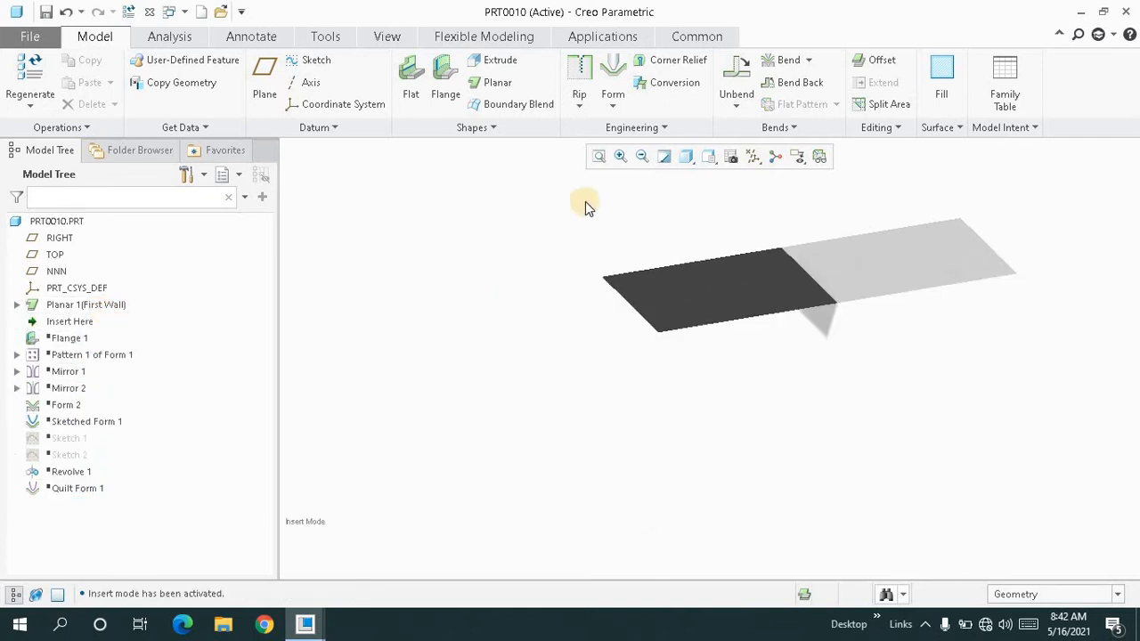
click(594, 164)
middle_drag(560, 255, 570, 252)
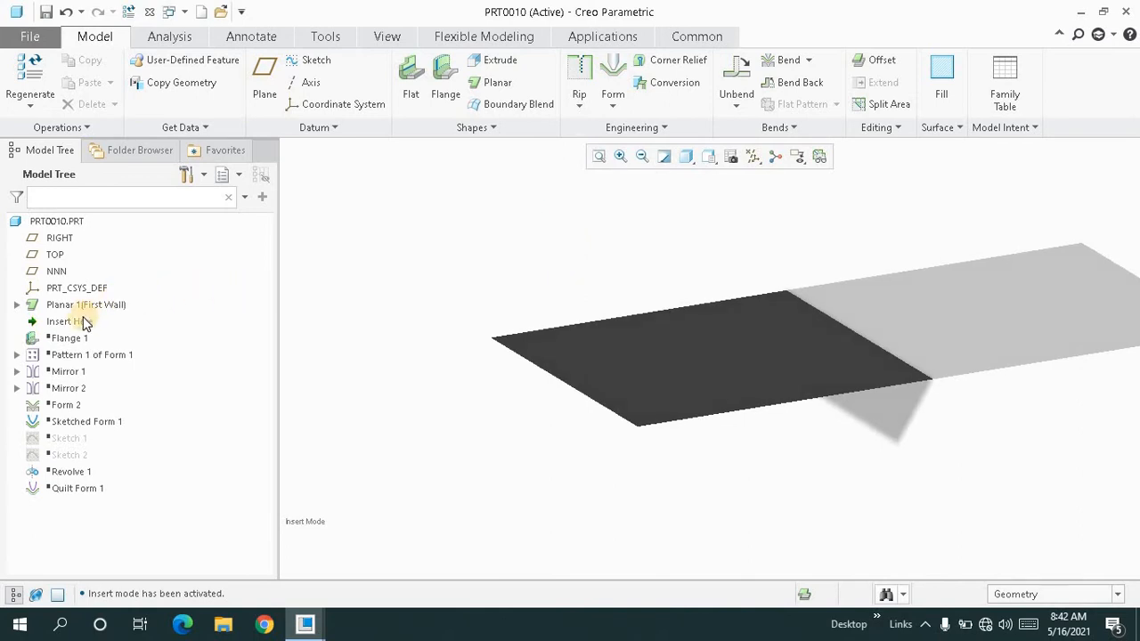
Roll the model forward past Flange 1 and Pattern 1 of Form 1, viewing the box and its louvers.
drag(84, 338, 85, 339)
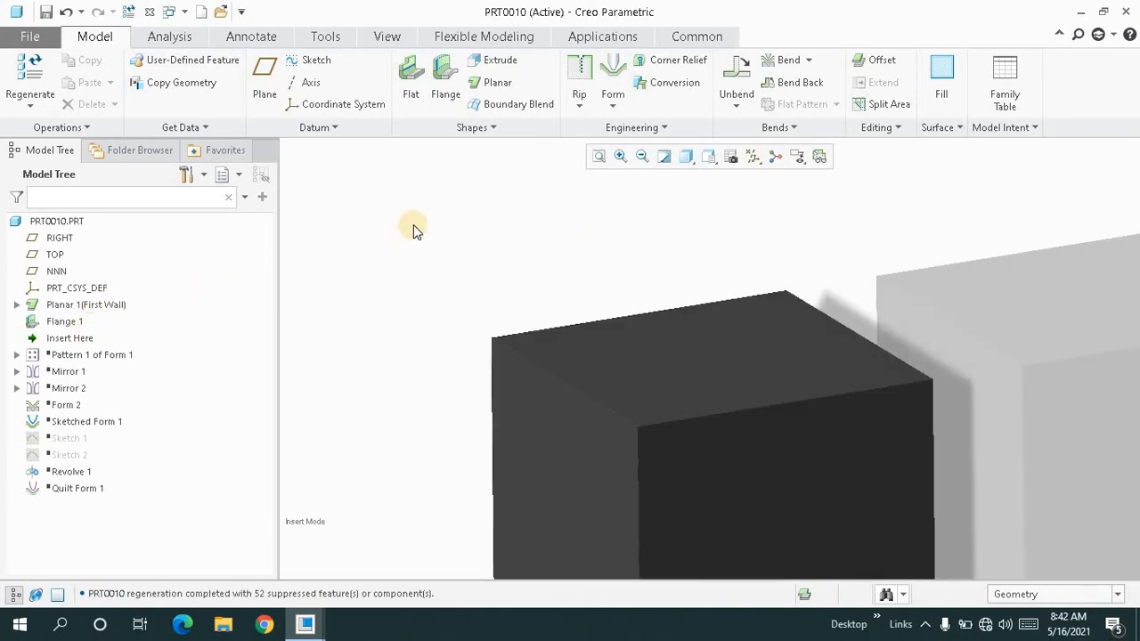
click(598, 157)
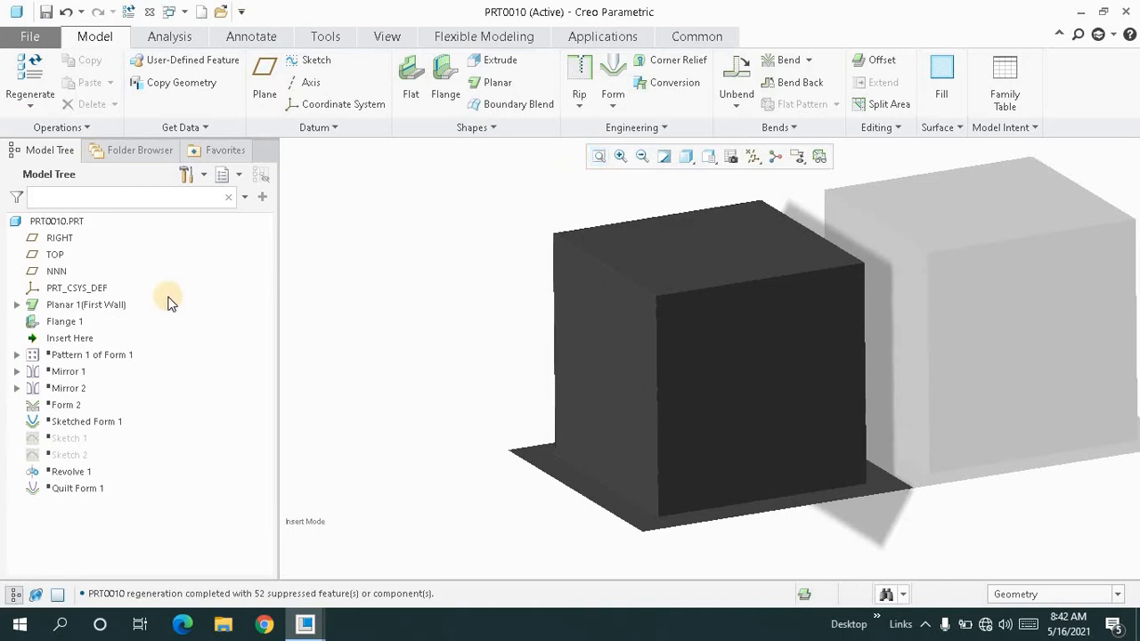
drag(85, 349, 83, 359)
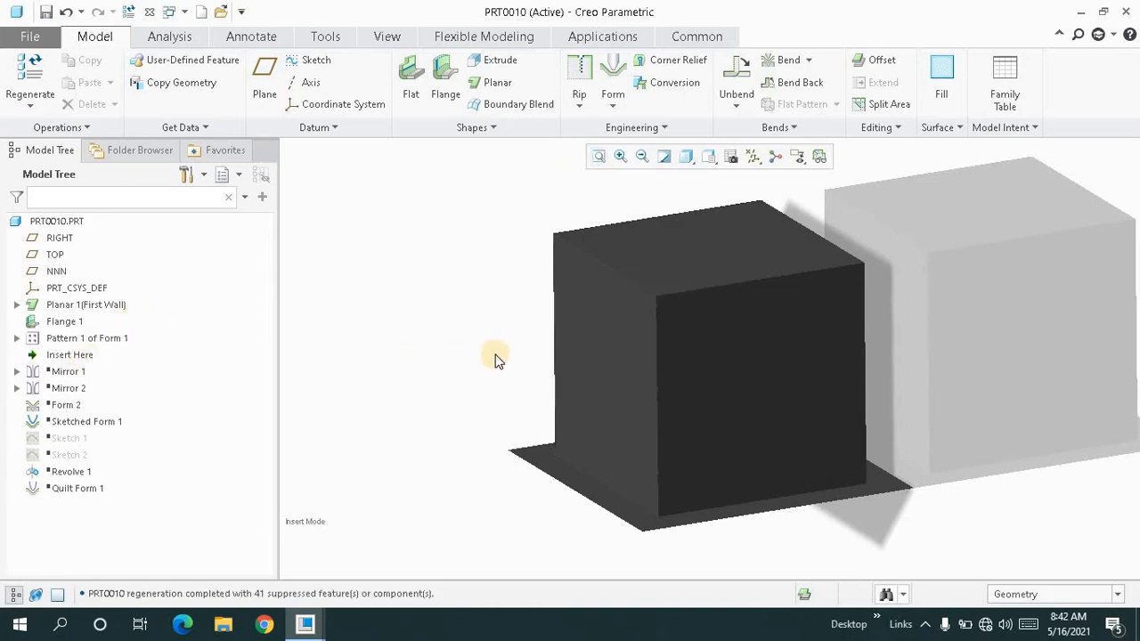
mouse_move(491, 348)
middle_down()
mouse_move(651, 343)
mouse_move(654, 331)
mouse_move(648, 349)
mouse_move(624, 352)
middle_up()
click(595, 159)
Roll the model forward past Mirror 1 and Mirror 2 to review the mirrored louvers.
drag(76, 361, 76, 378)
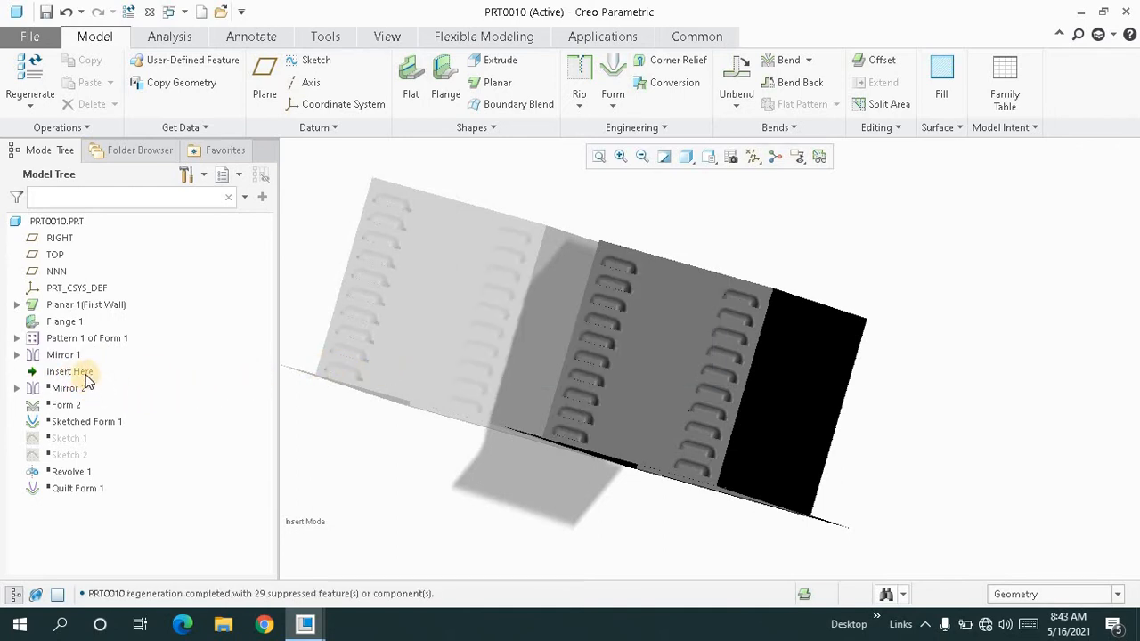
drag(87, 390, 140, 386)
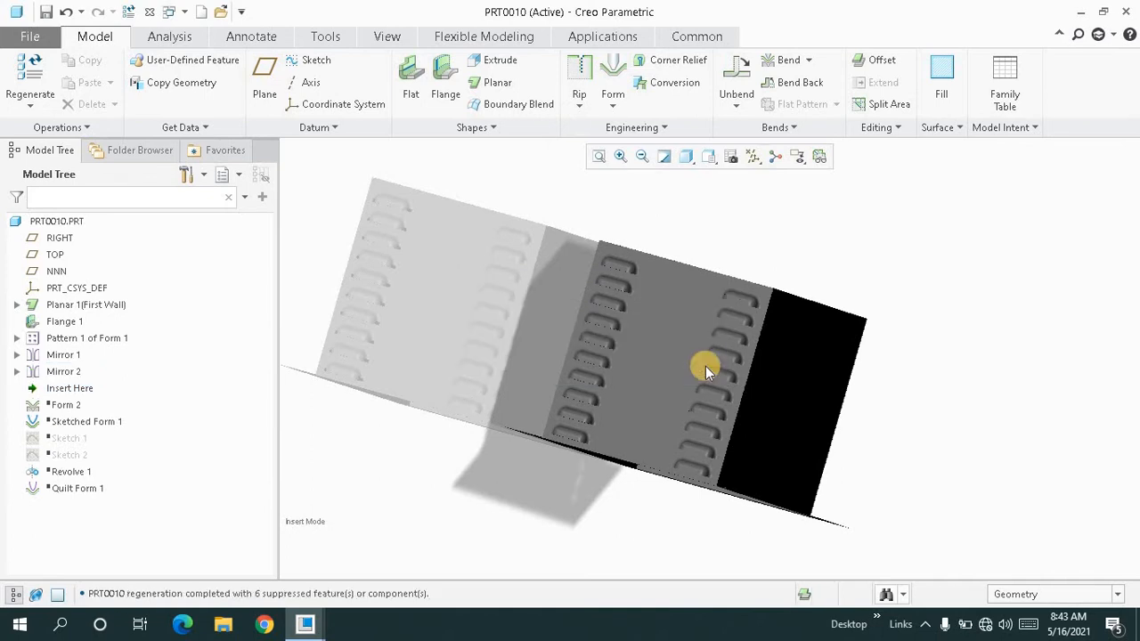
middle_drag(705, 365, 596, 362)
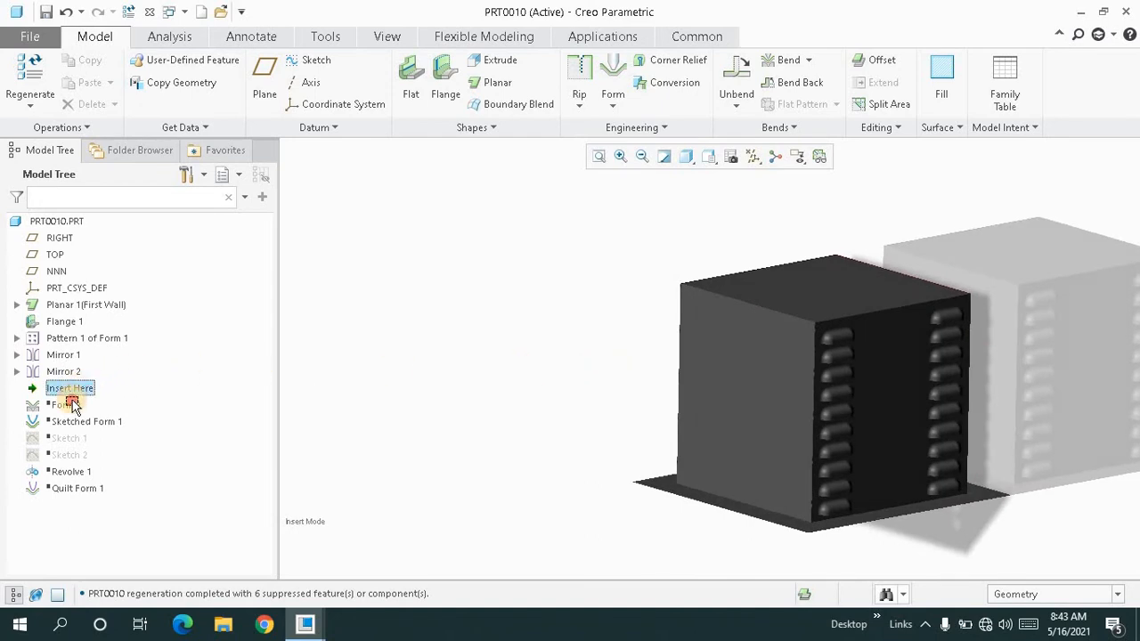
Roll the model forward past Form 2, inspect the round form on the side wall, and review the form types.
drag(72, 404, 73, 406)
mouse_move(690, 384)
middle_down()
mouse_move(651, 366)
mouse_move(771, 365)
mouse_move(787, 382)
mouse_move(703, 258)
middle_up()
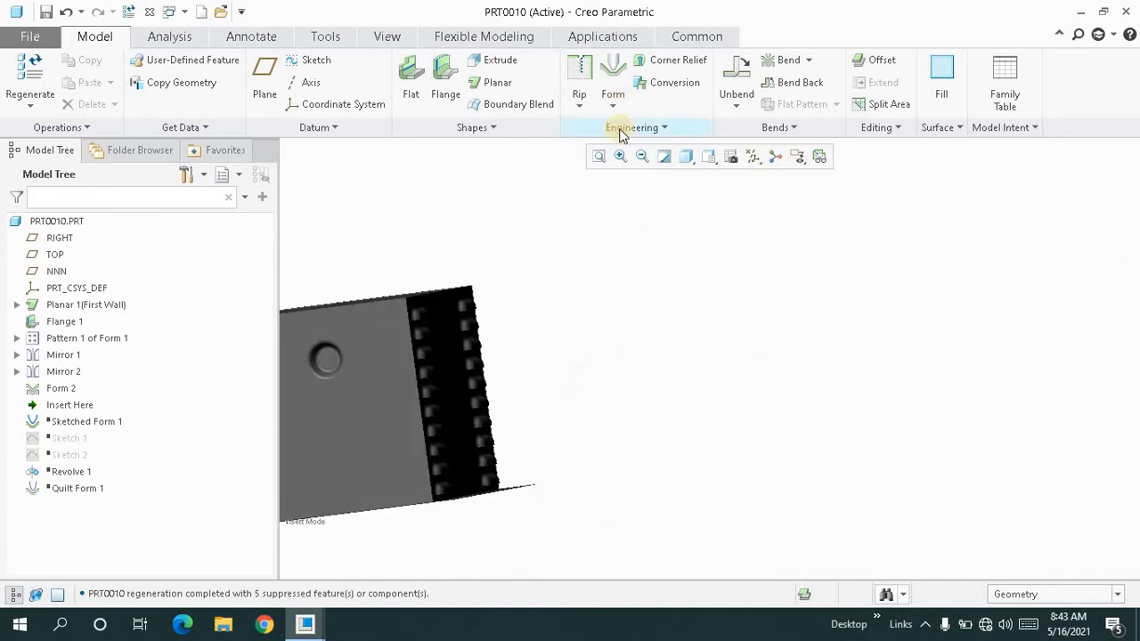
click(597, 165)
middle_drag(674, 305, 657, 326)
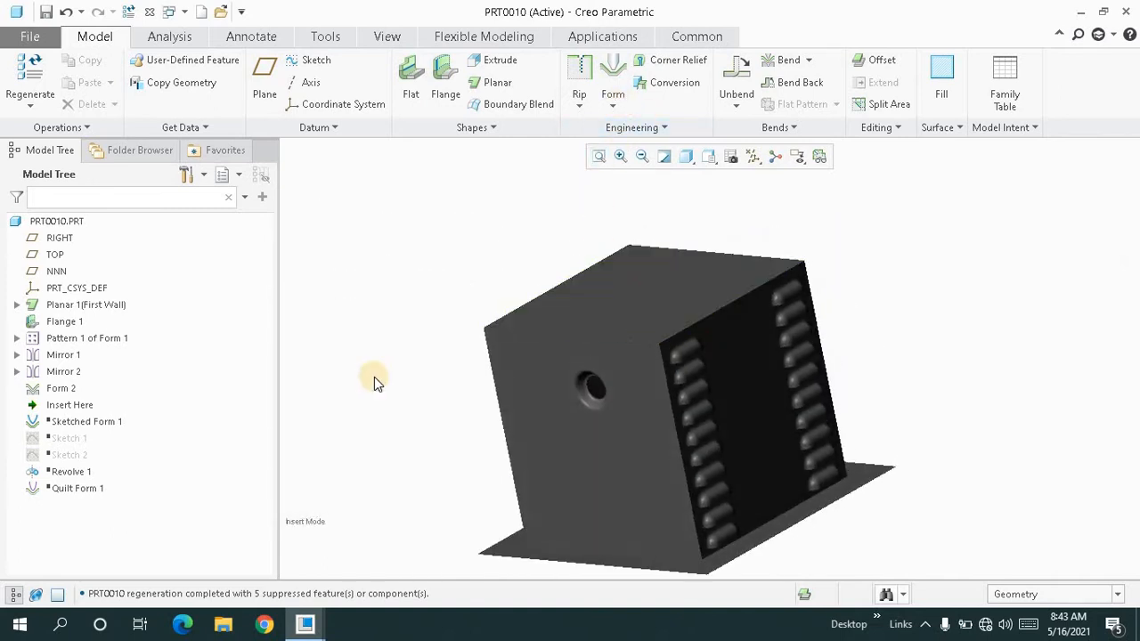
click(612, 99)
click(535, 214)
Roll the model forward past Sketched Form 1, inspect the handle on the top face, and review the form types.
drag(71, 408, 76, 428)
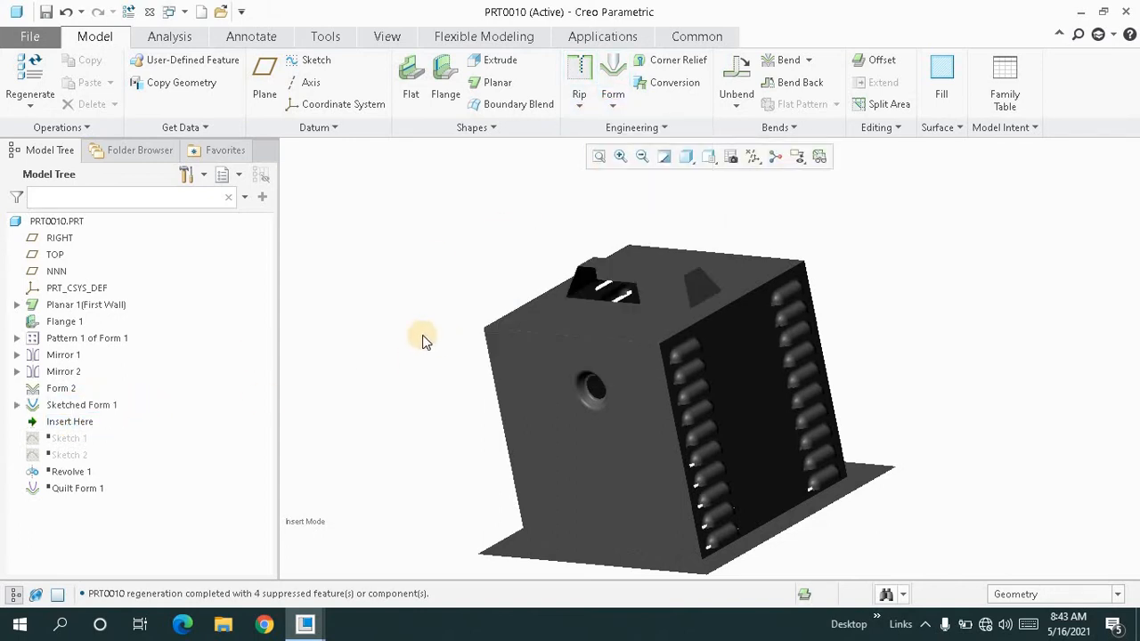
mouse_move(420, 333)
middle_down()
mouse_move(458, 308)
mouse_move(434, 326)
middle_up()
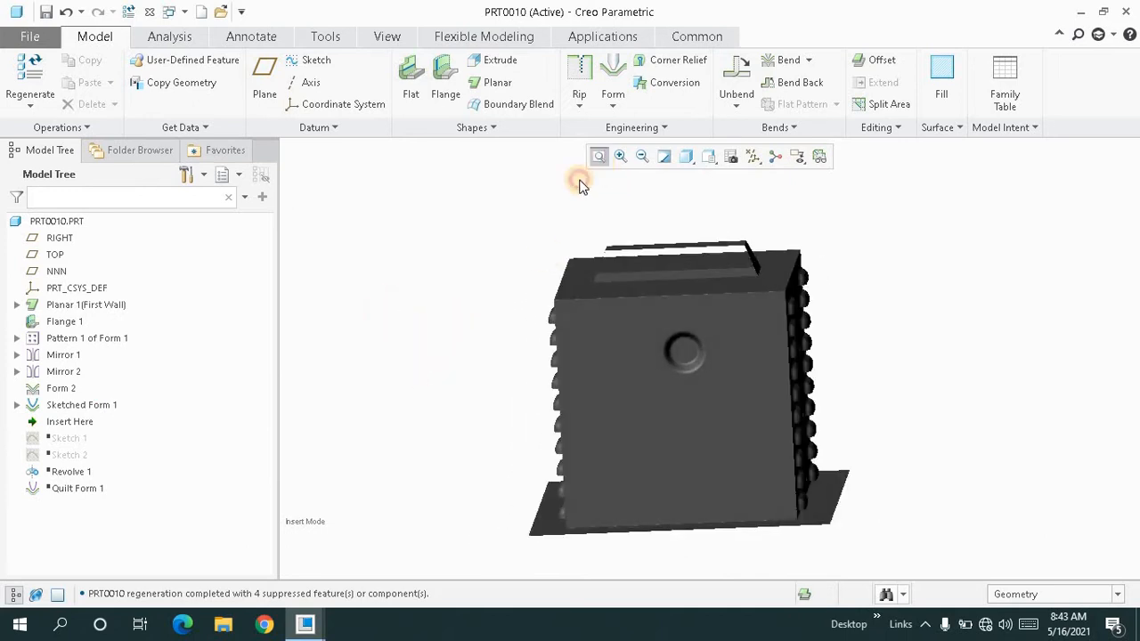
middle_drag(467, 274, 456, 283)
click(613, 96)
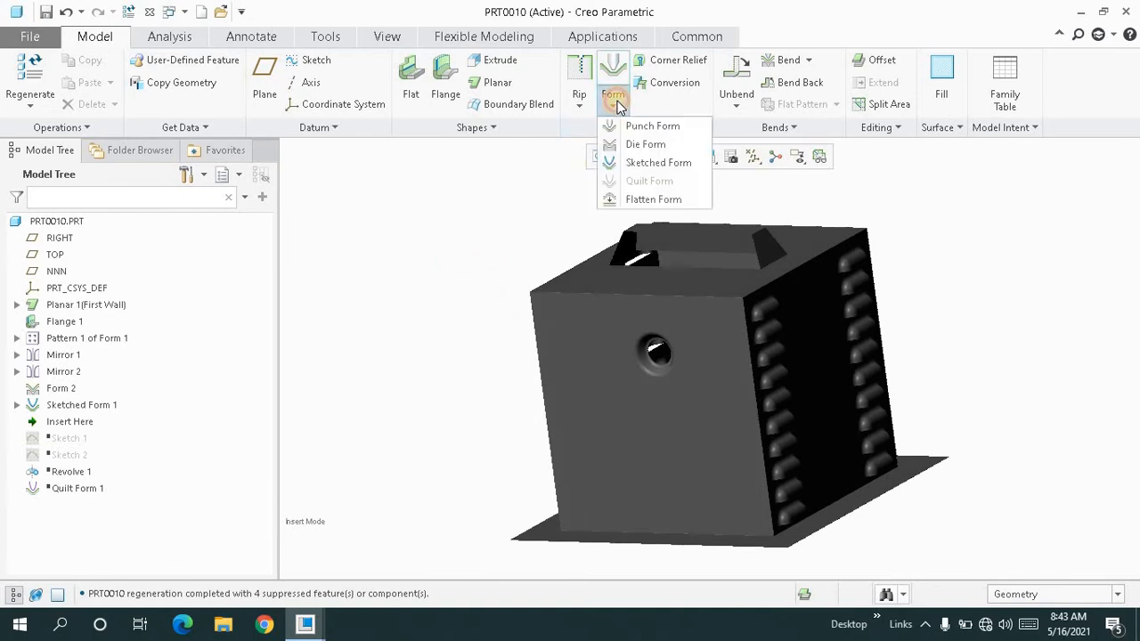
click(377, 275)
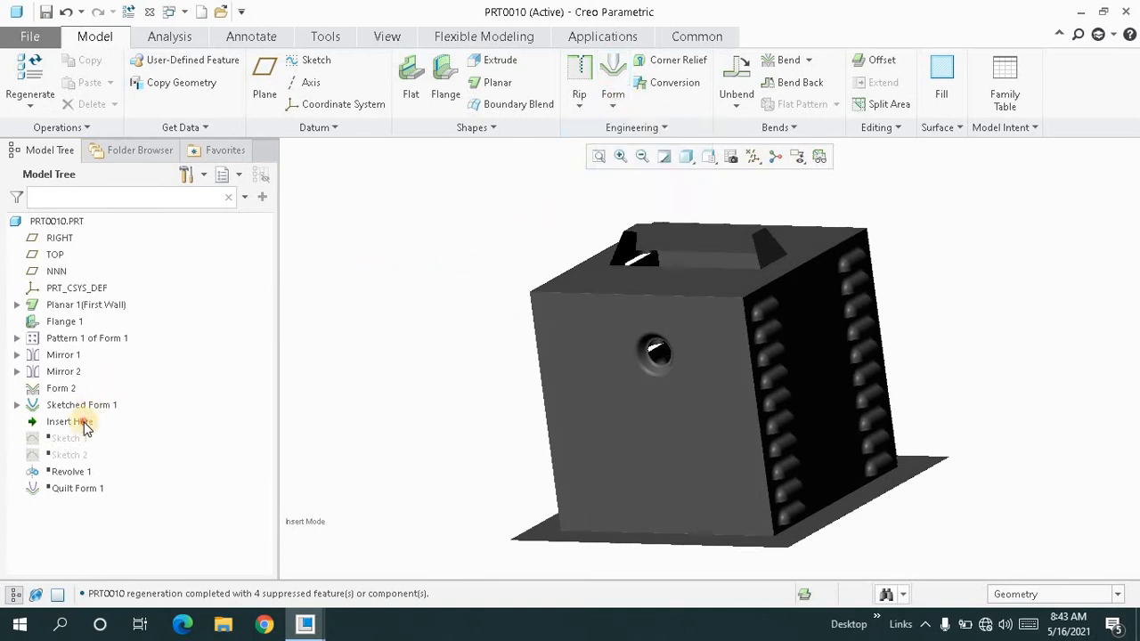
Roll the model forward past Sketch 1, show that sketch, and view it against the enclosure.
drag(86, 428, 85, 443)
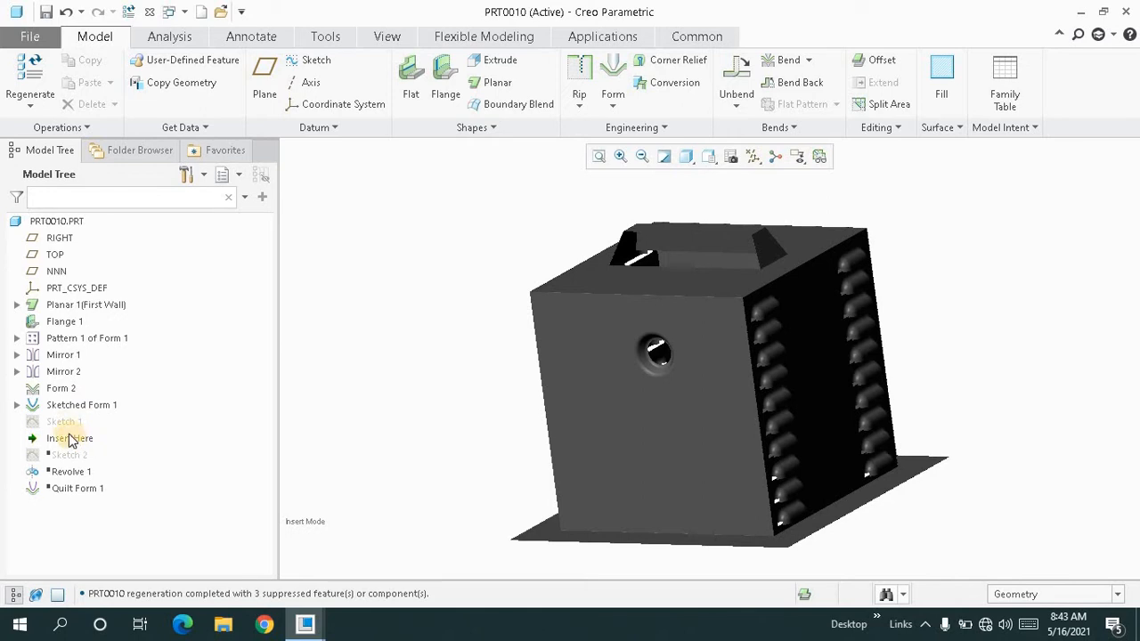
click(64, 424)
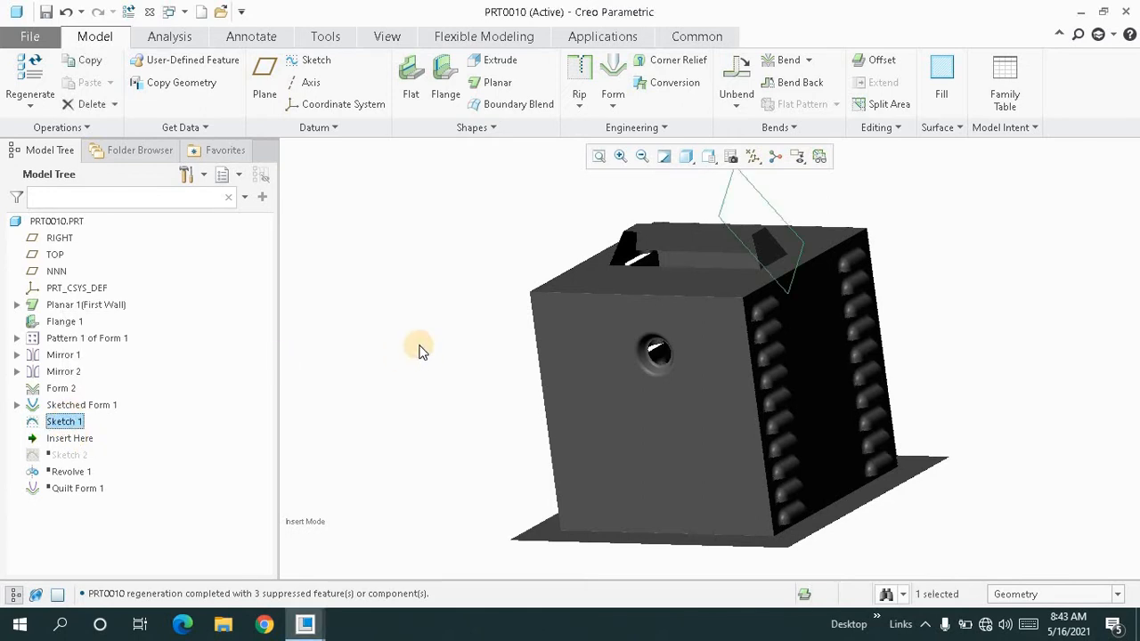
mouse_move(419, 348)
middle_down()
mouse_move(455, 329)
mouse_move(384, 373)
middle_up()
click(599, 157)
mouse_move(535, 252)
middle_down()
mouse_move(534, 242)
mouse_move(524, 249)
middle_up()
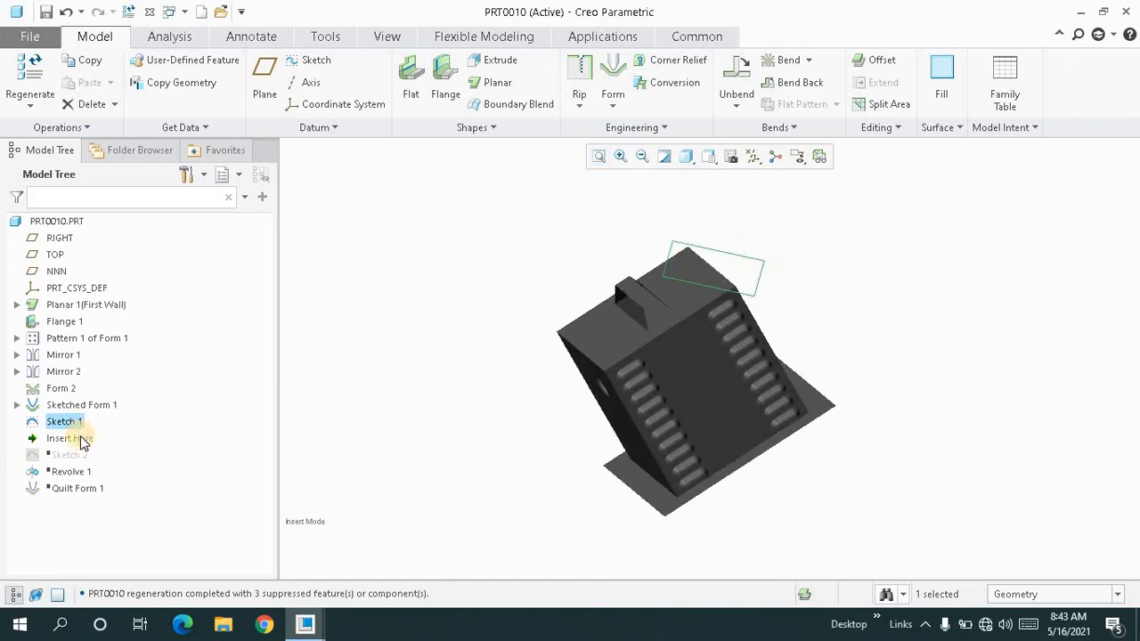
Roll the model forward past Sketch 2, show that sketch, and view it beside the first one.
drag(83, 442, 81, 458)
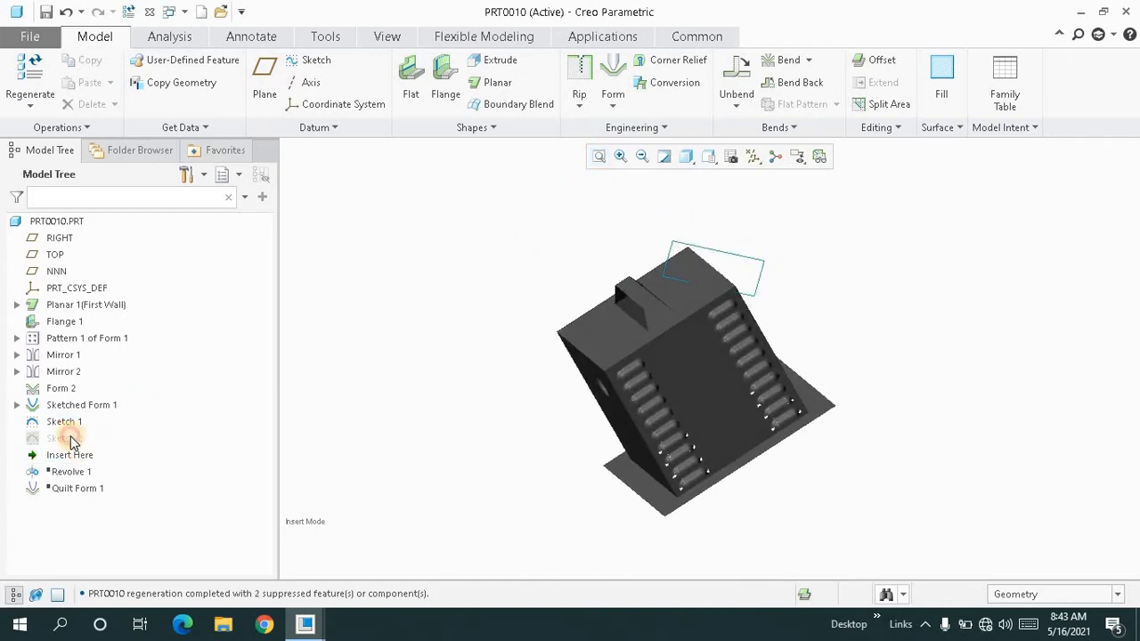
click(71, 439)
middle_drag(442, 342, 419, 334)
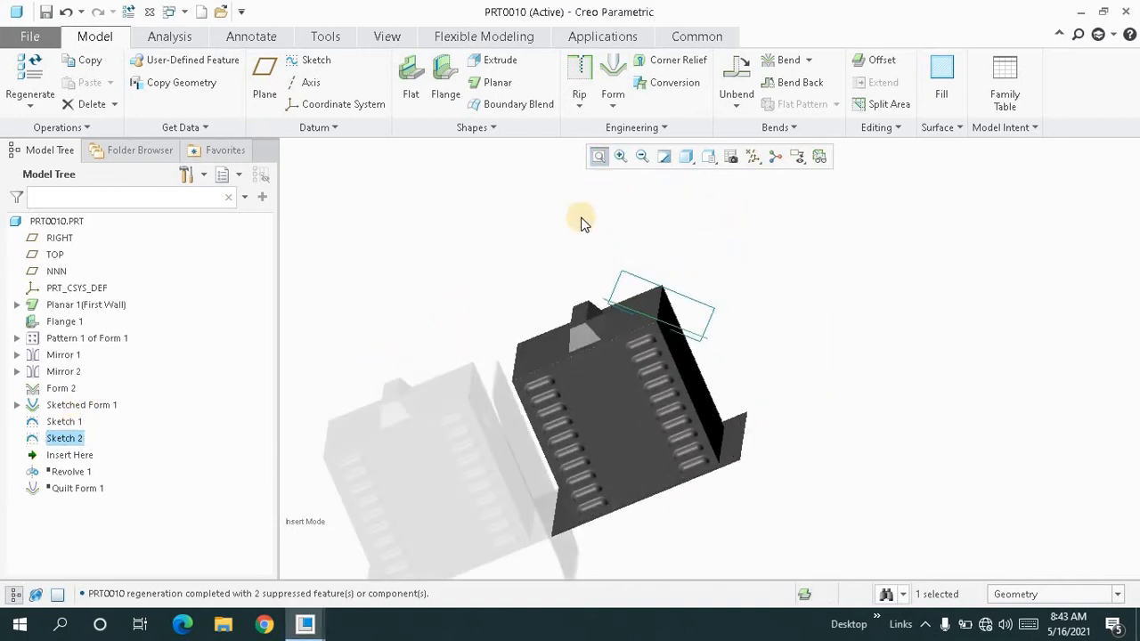
mouse_move(560, 219)
middle_down()
mouse_move(544, 237)
mouse_move(560, 223)
middle_up()
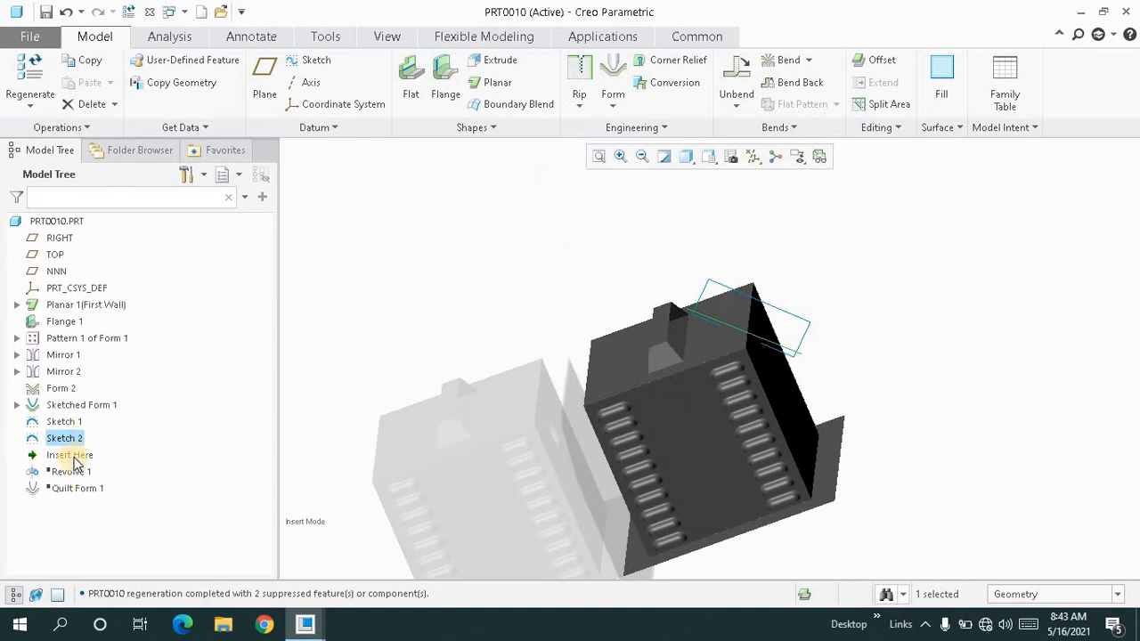
Roll the model forward past Revolve 1 and Quilt Form 1, viewing the revolved surface and the corner form it shapes.
drag(75, 463, 77, 479)
middle_drag(407, 333, 442, 329)
click(488, 129)
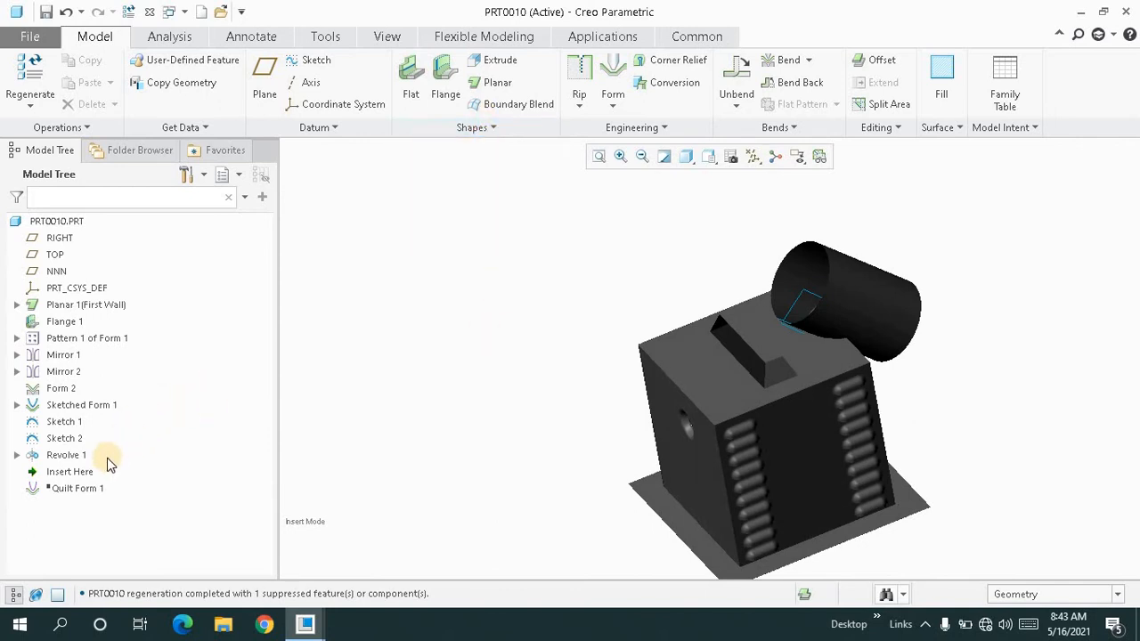
drag(91, 478, 89, 487)
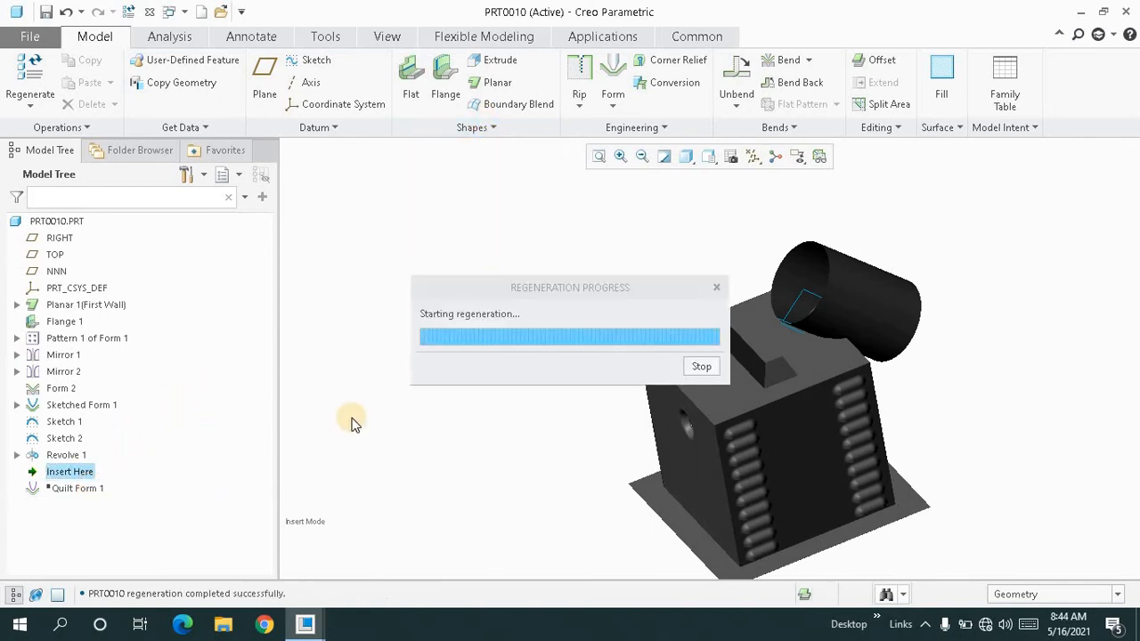
middle_drag(379, 416, 366, 407)
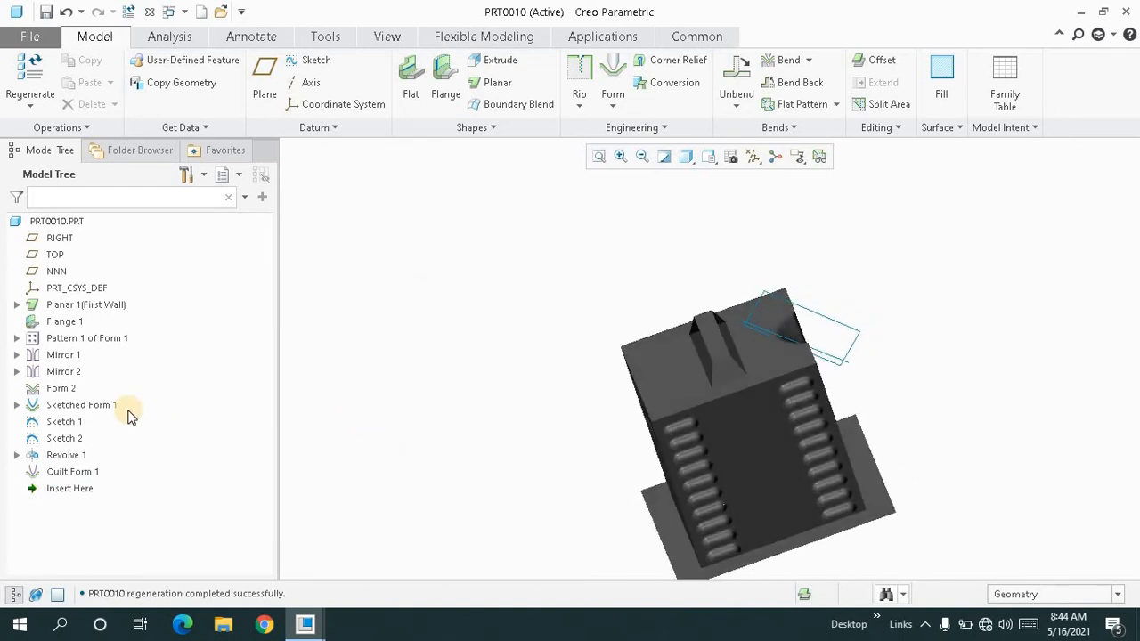
Hide Sketch 1 and Sketch 2 and refit the enclosure in the view.
click(71, 439)
ctrl+click(75, 423)
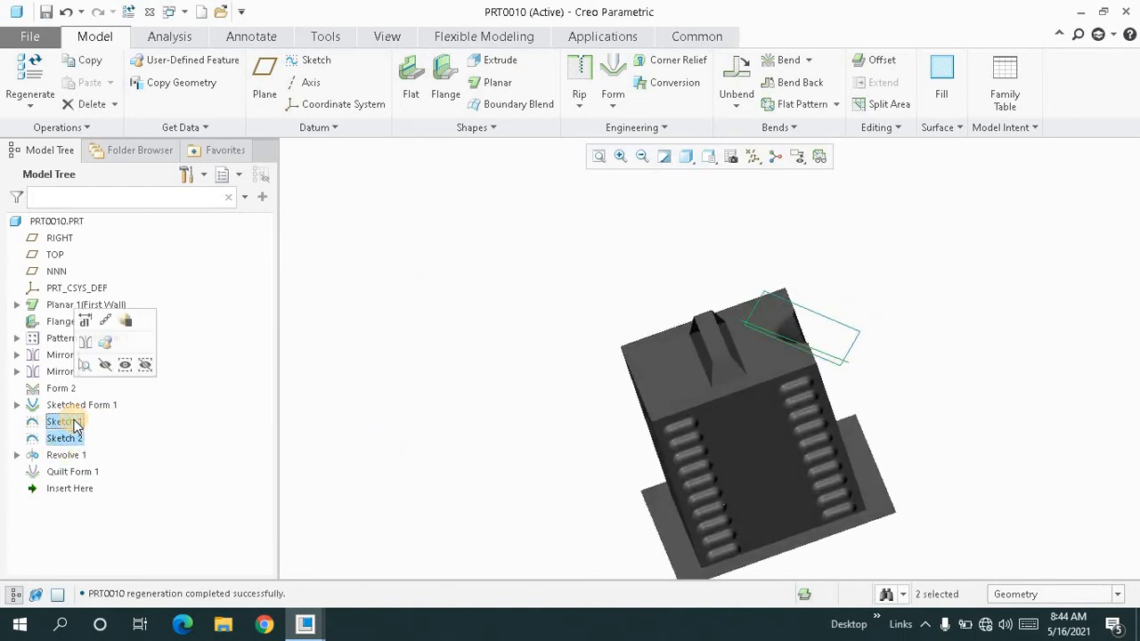
click(107, 369)
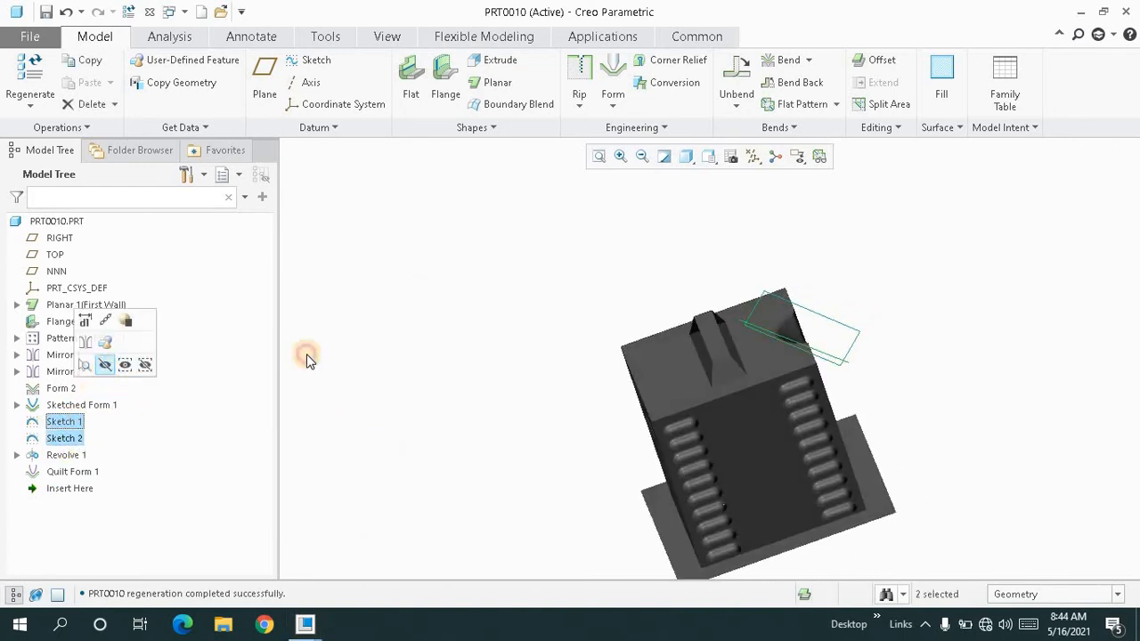
click(597, 157)
Inspect all sides of the fully restored enclosure and compare its forms with the available form types.
middle_drag(525, 318, 599, 201)
click(599, 157)
click(598, 157)
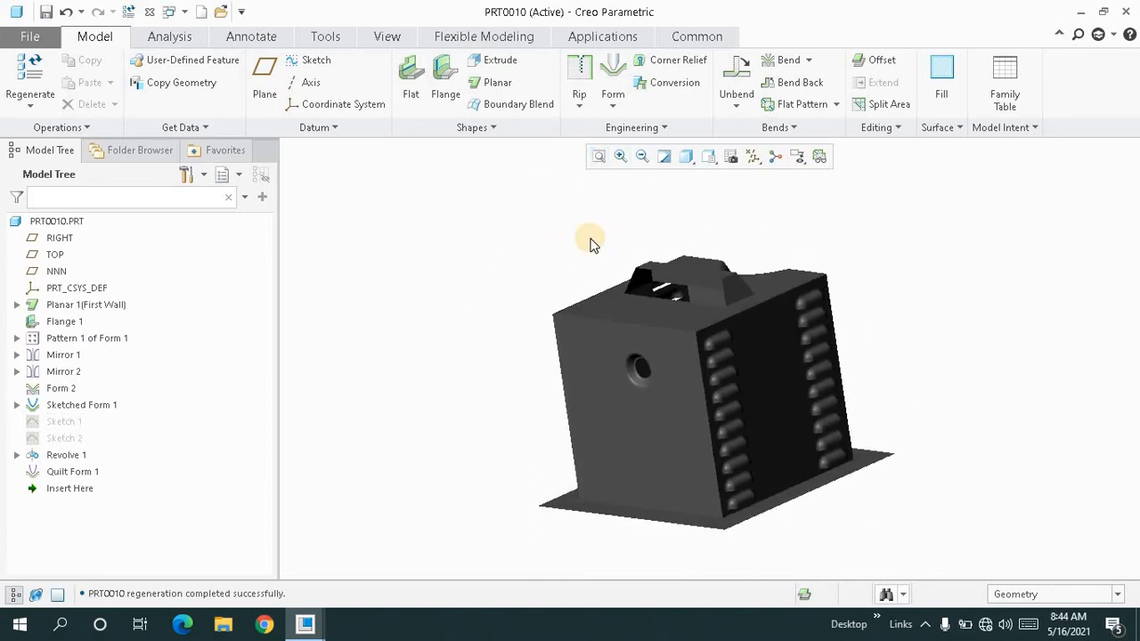
click(600, 158)
middle_drag(594, 238, 601, 181)
click(627, 105)
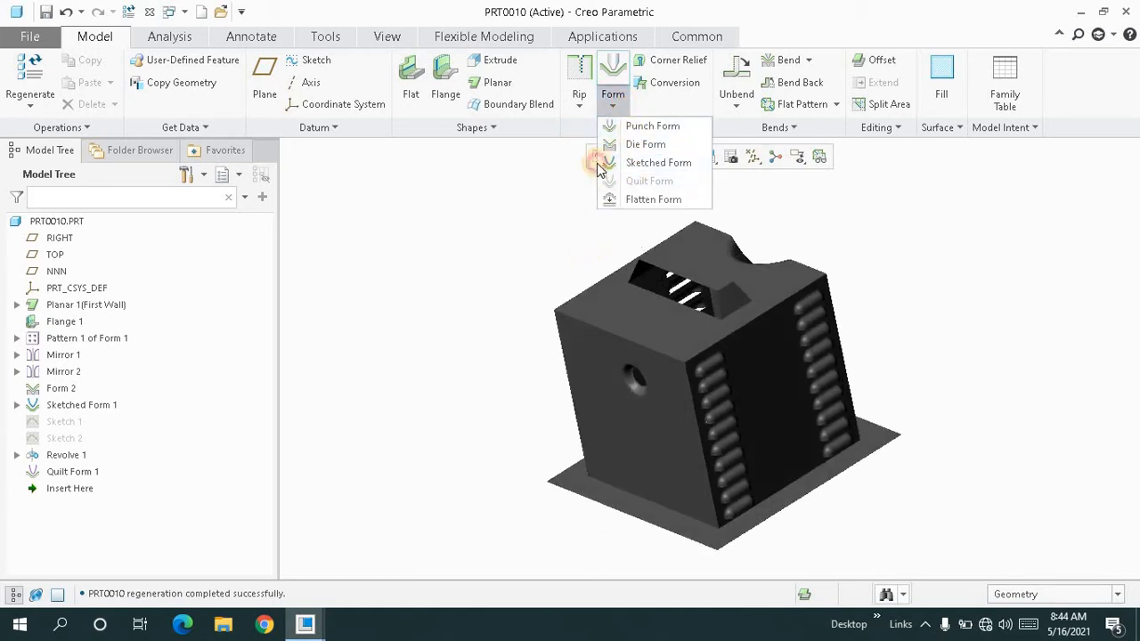
mouse_move(631, 234)
middle_down()
mouse_move(574, 211)
mouse_move(593, 199)
mouse_move(597, 155)
mouse_move(601, 203)
mouse_move(600, 158)
mouse_move(611, 204)
mouse_move(600, 158)
mouse_move(582, 207)
mouse_move(598, 161)
middle_up()
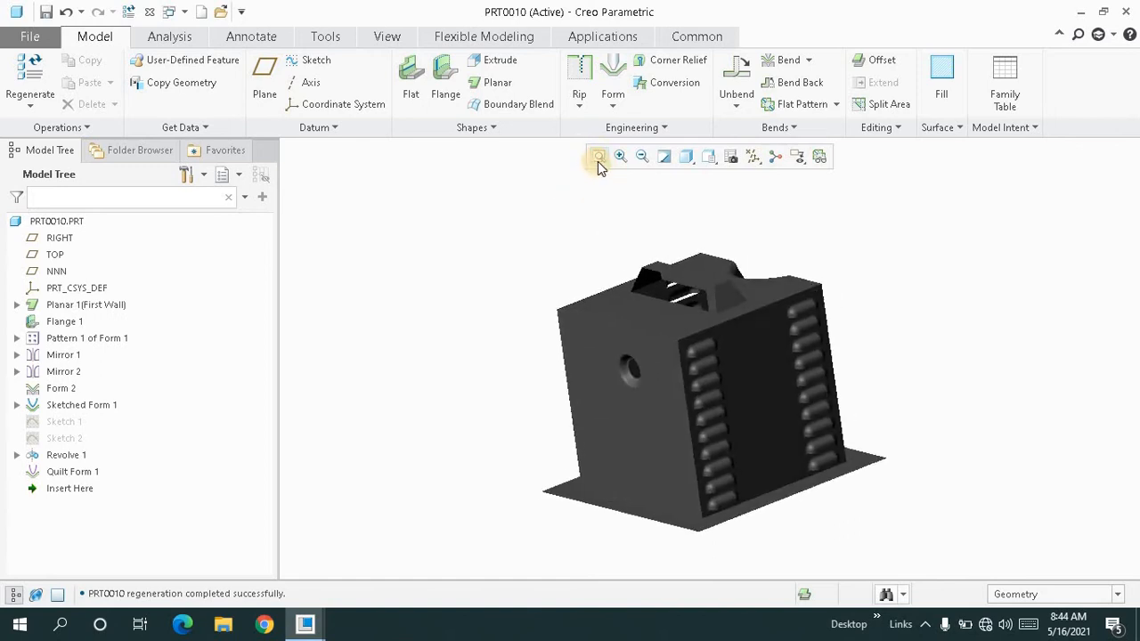
click(612, 112)
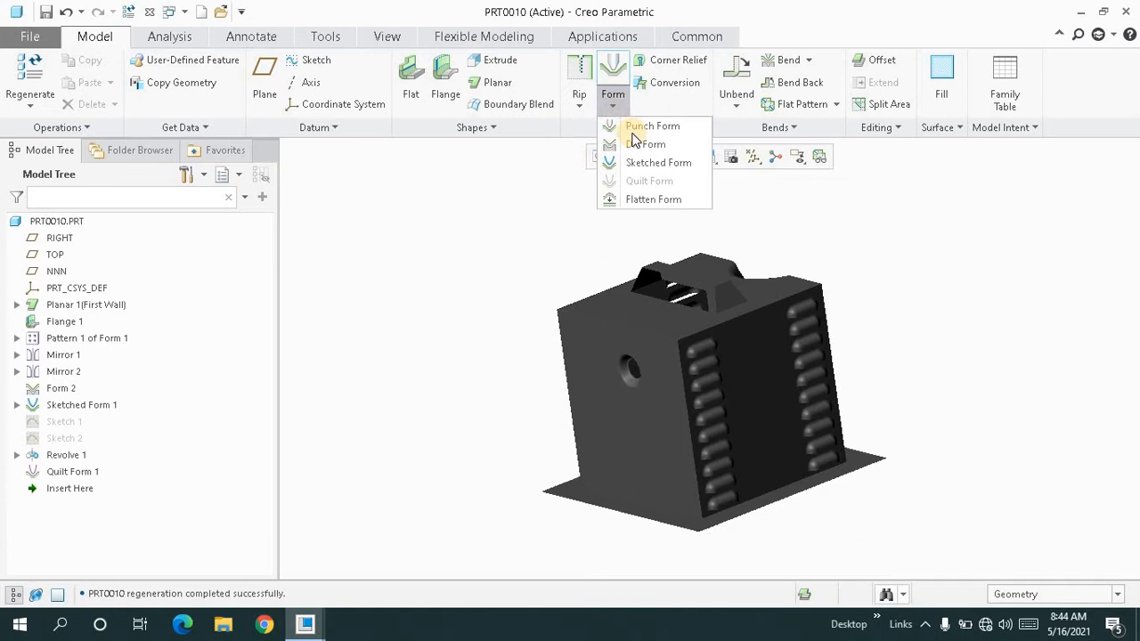
click(557, 215)
mouse_move(536, 211)
middle_down()
mouse_move(486, 224)
mouse_move(590, 160)
mouse_move(564, 229)
mouse_move(536, 242)
mouse_move(579, 198)
middle_up()
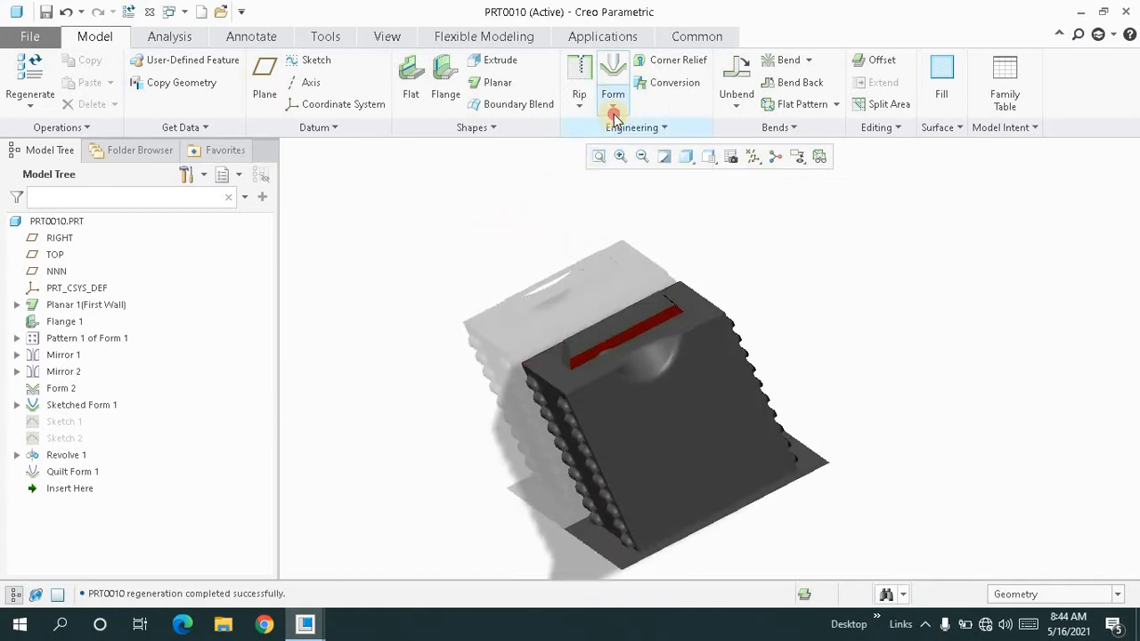
click(613, 97)
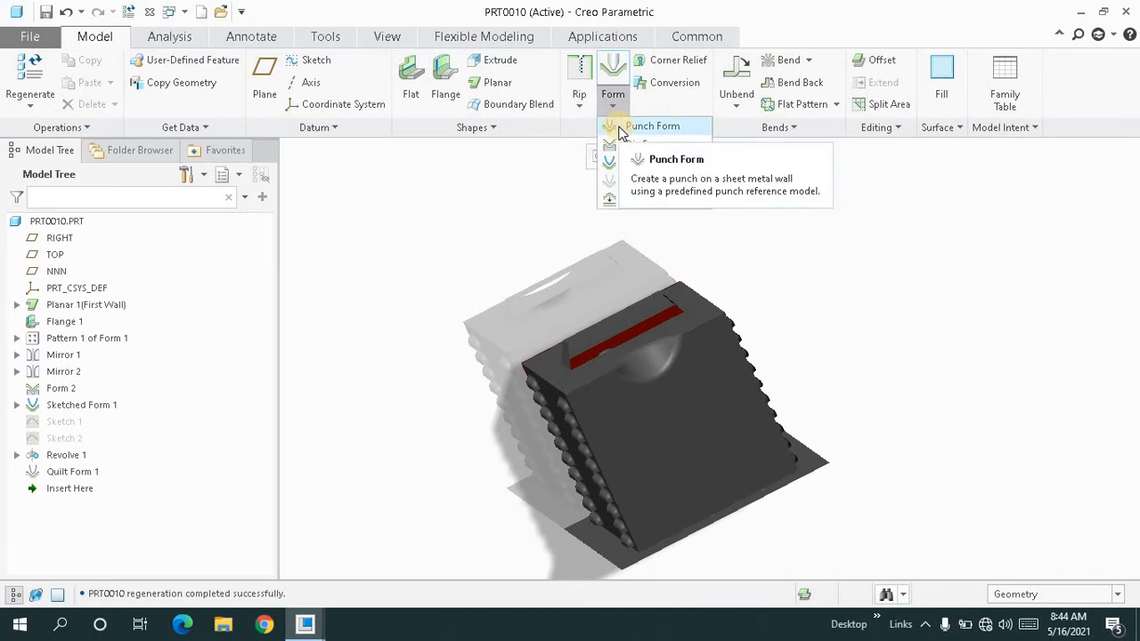
click(579, 178)
click(598, 156)
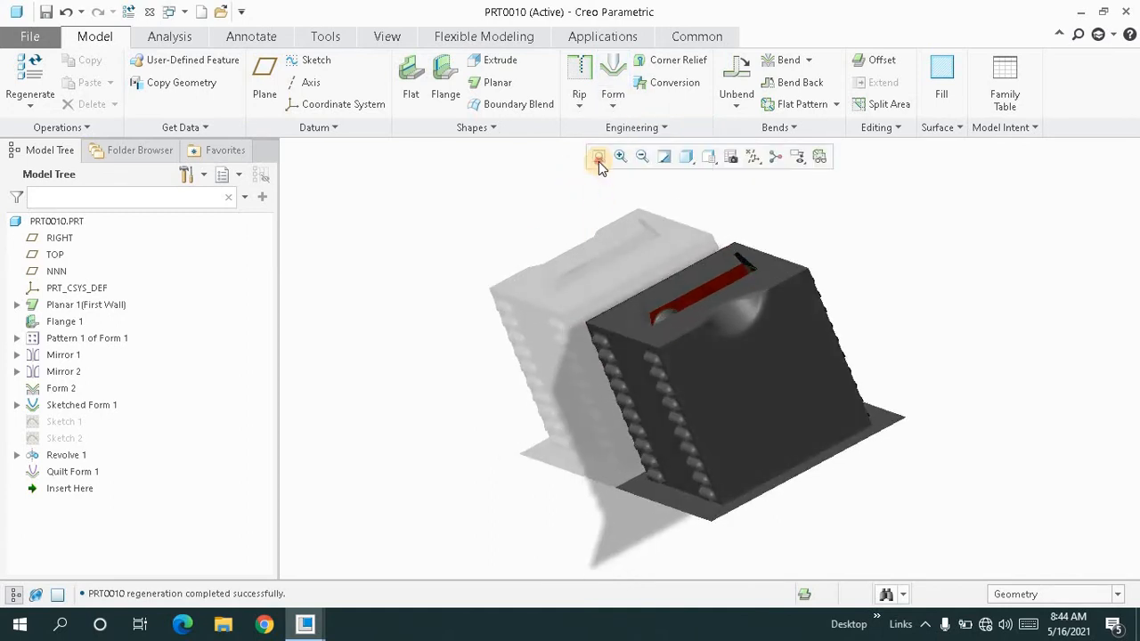
click(598, 158)
mouse_move(634, 198)
middle_down()
mouse_move(590, 229)
mouse_move(615, 226)
mouse_move(570, 226)
middle_up()
click(607, 161)
click(607, 157)
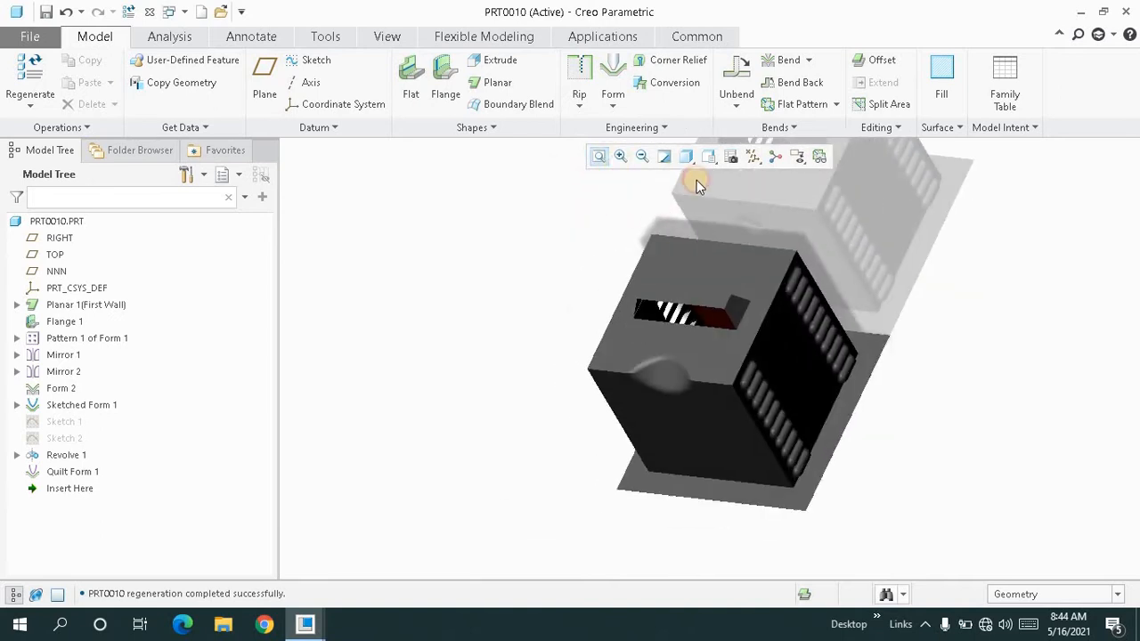
Preview unbending the enclosure about its top planar wall with the forms still raised, orbit the preview and cancel it.
click(737, 106)
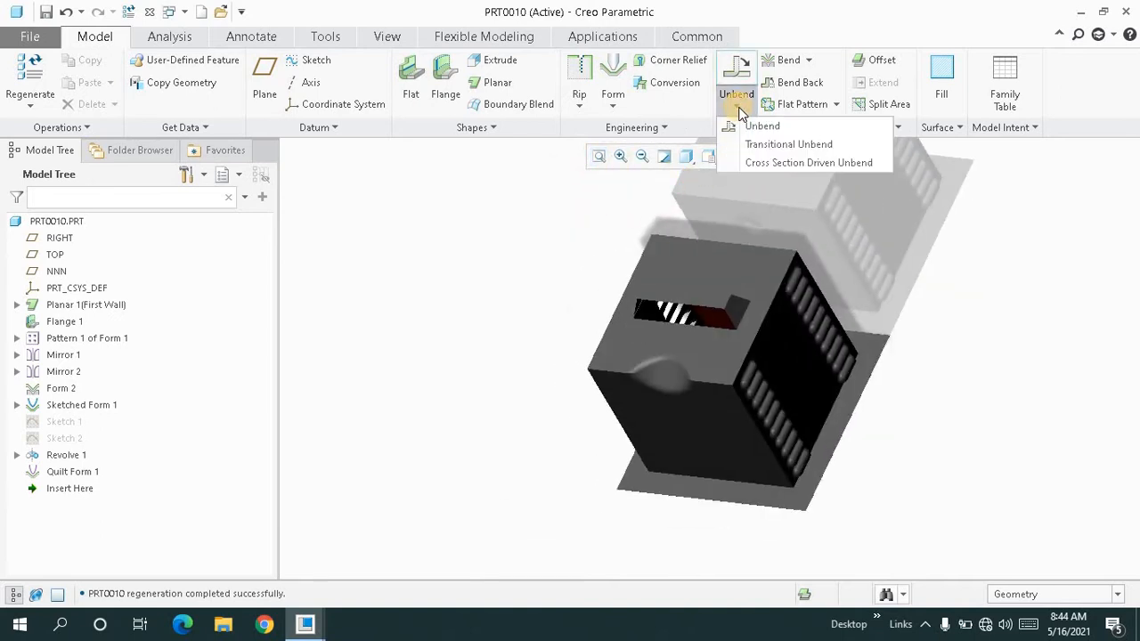
click(740, 119)
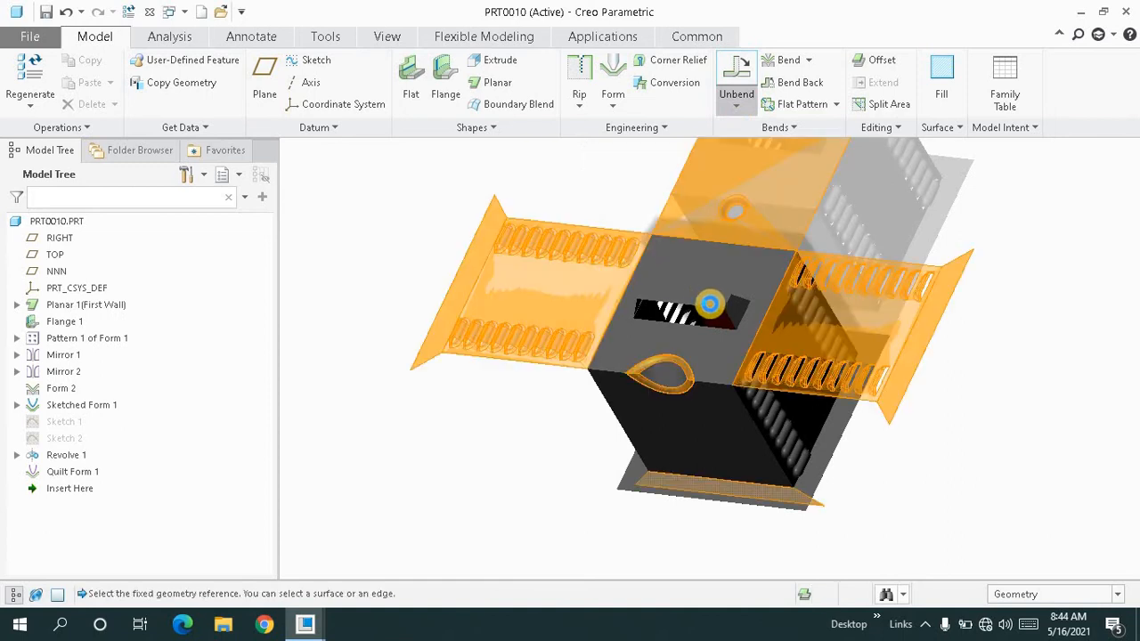
middle_drag(738, 293, 767, 258)
click(807, 93)
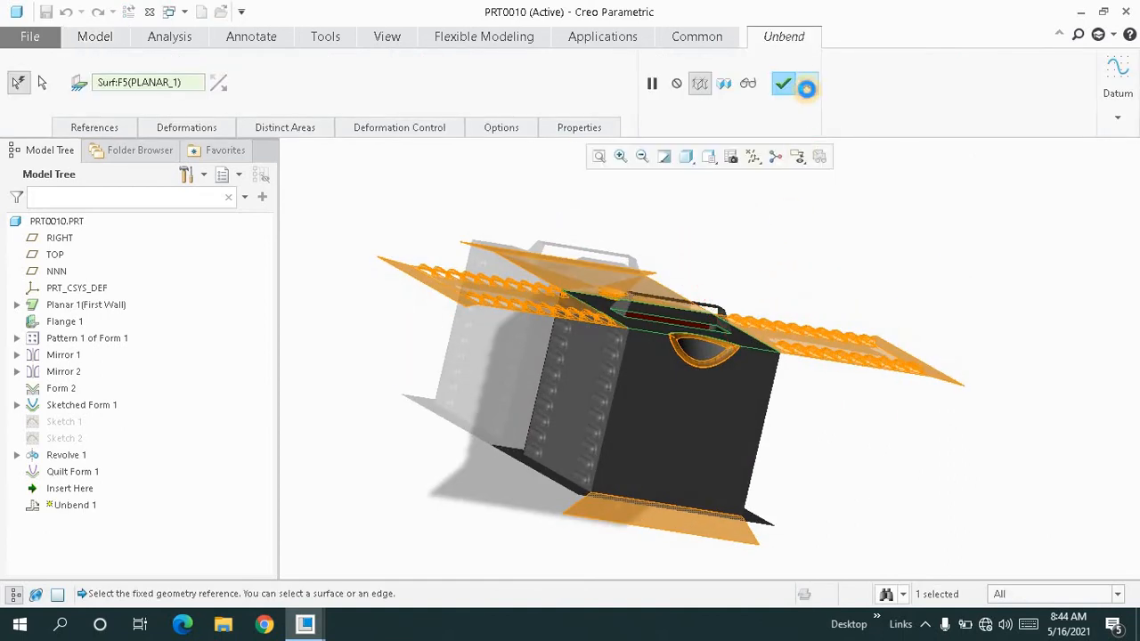
click(599, 157)
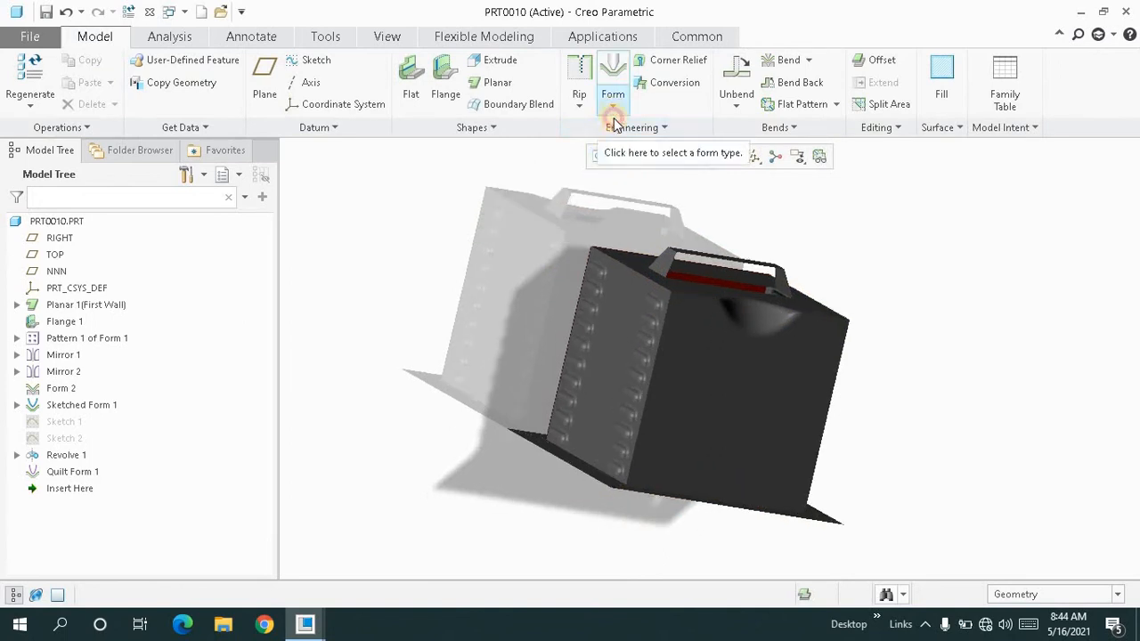
Flatten all form features of the enclosure with a Flatten Form feature and refit the part.
click(613, 108)
click(636, 196)
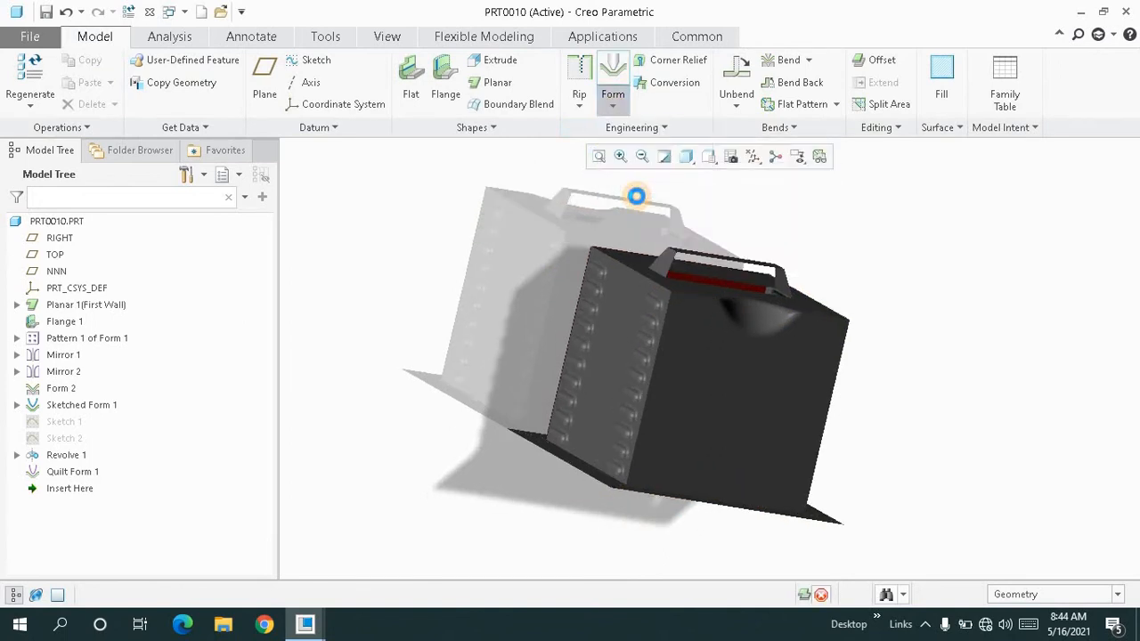
click(658, 288)
middle_drag(712, 367, 654, 342)
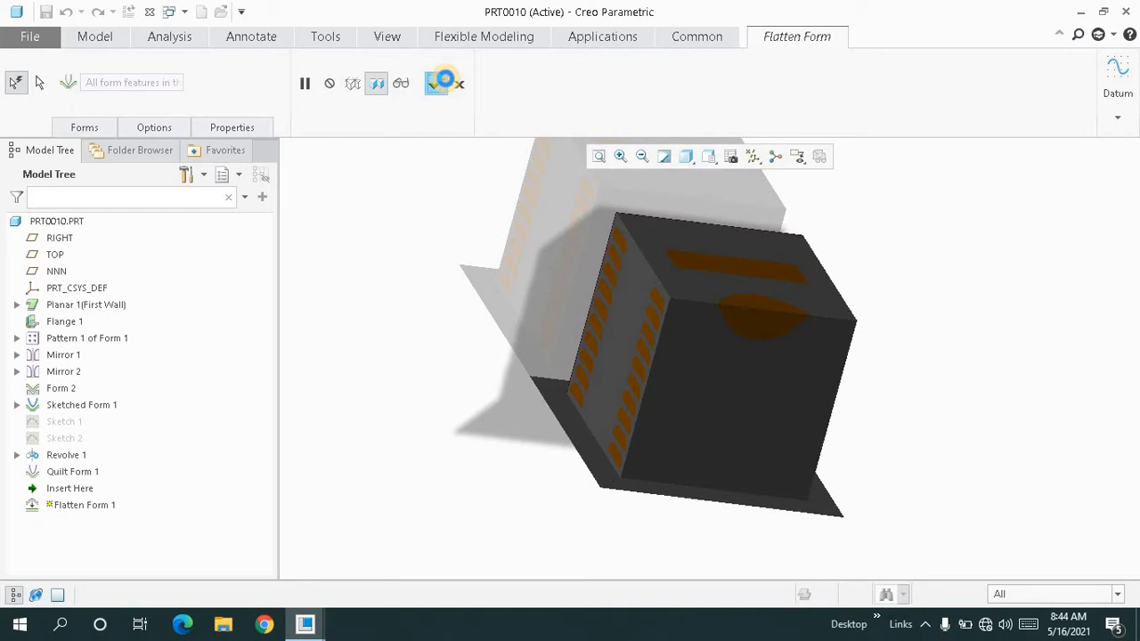
click(444, 81)
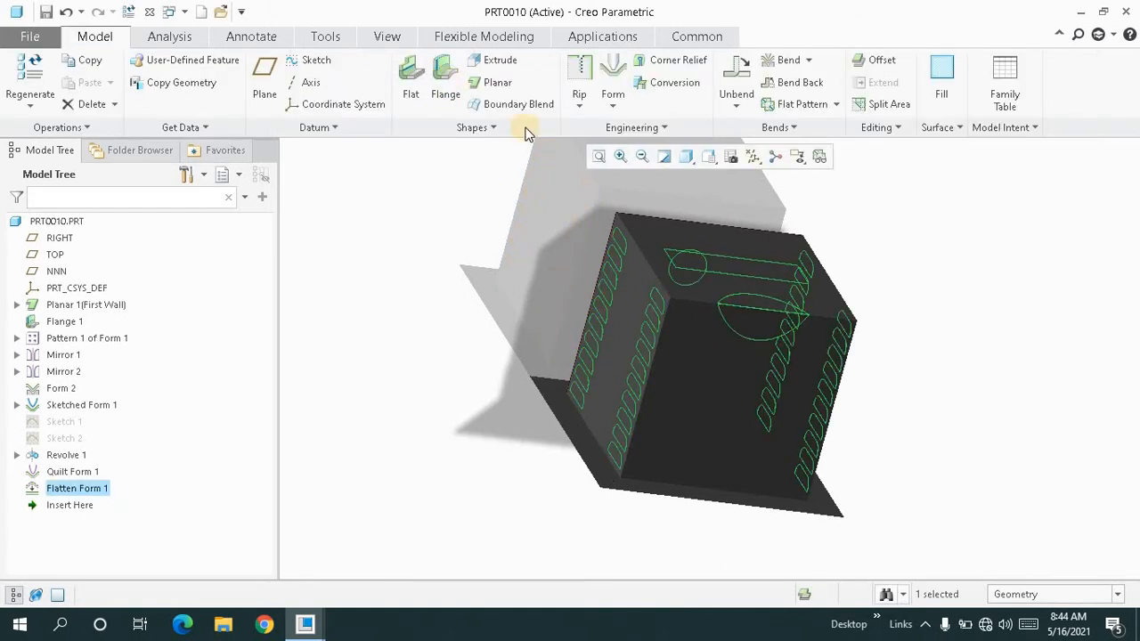
click(597, 159)
click(596, 217)
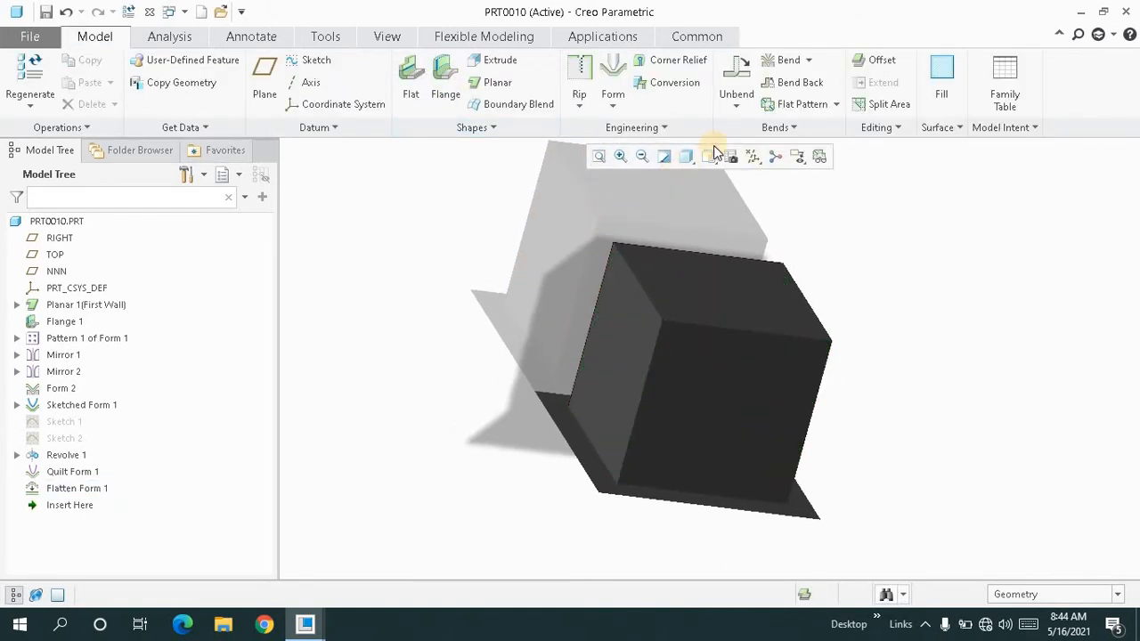
Preview unbending the enclosure with its forms flattened, orbit around the unfolded walls and cancel the preview.
click(737, 105)
click(752, 122)
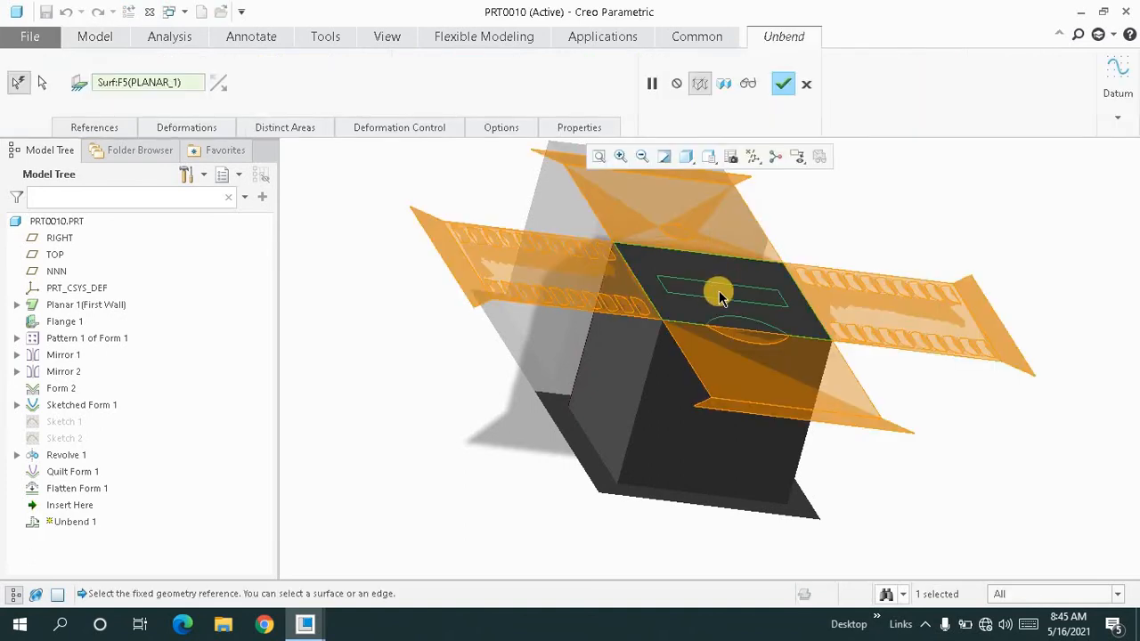
middle_drag(720, 296, 776, 226)
click(807, 85)
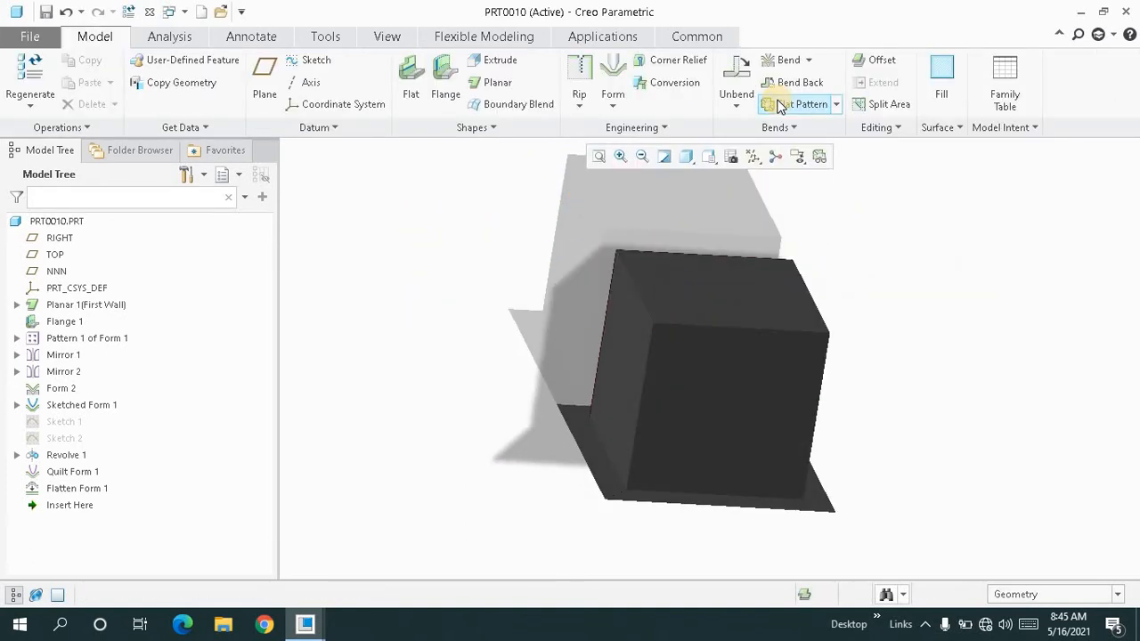
click(597, 157)
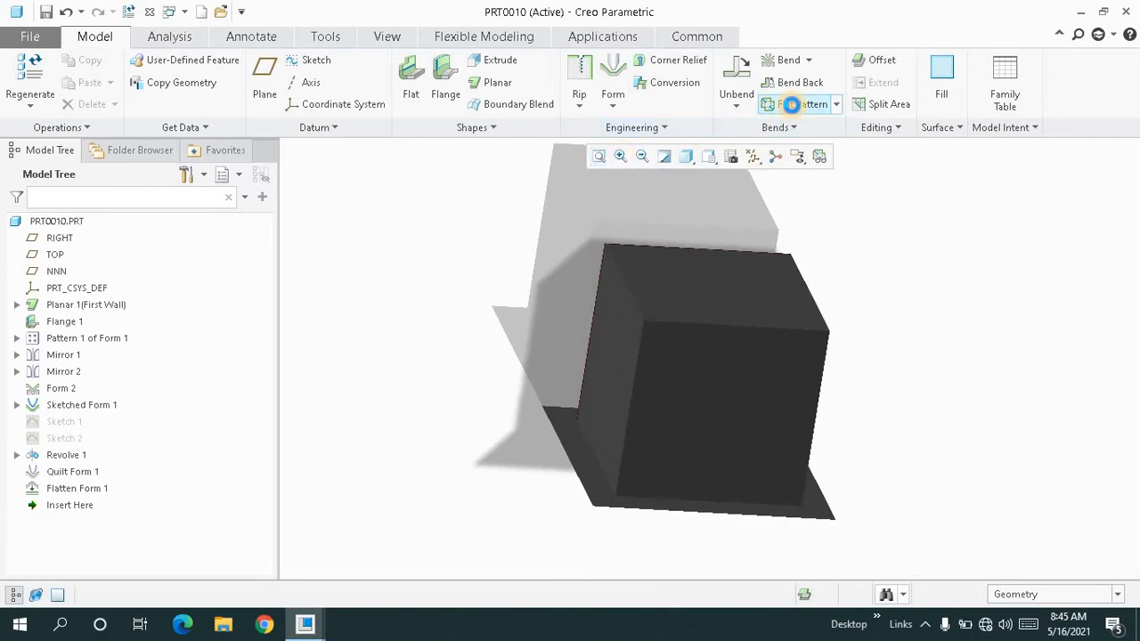
Preview a Flat Pattern of the enclosure with its forms flattened, view the unfolded walls and cancel it.
click(791, 104)
middle_drag(704, 293, 789, 178)
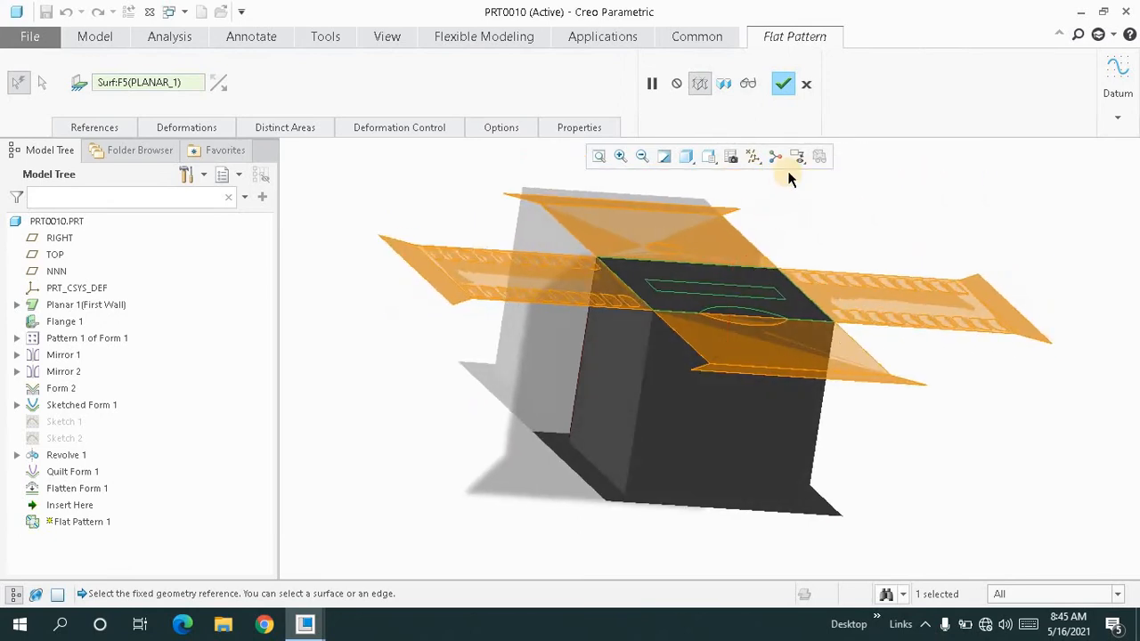
click(804, 83)
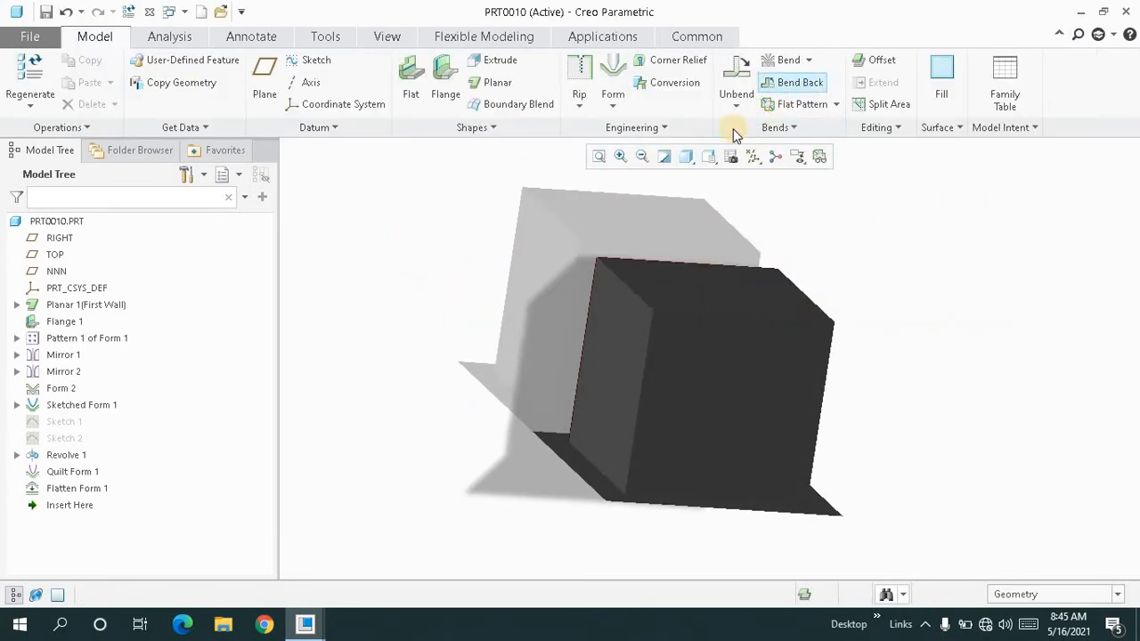
click(600, 159)
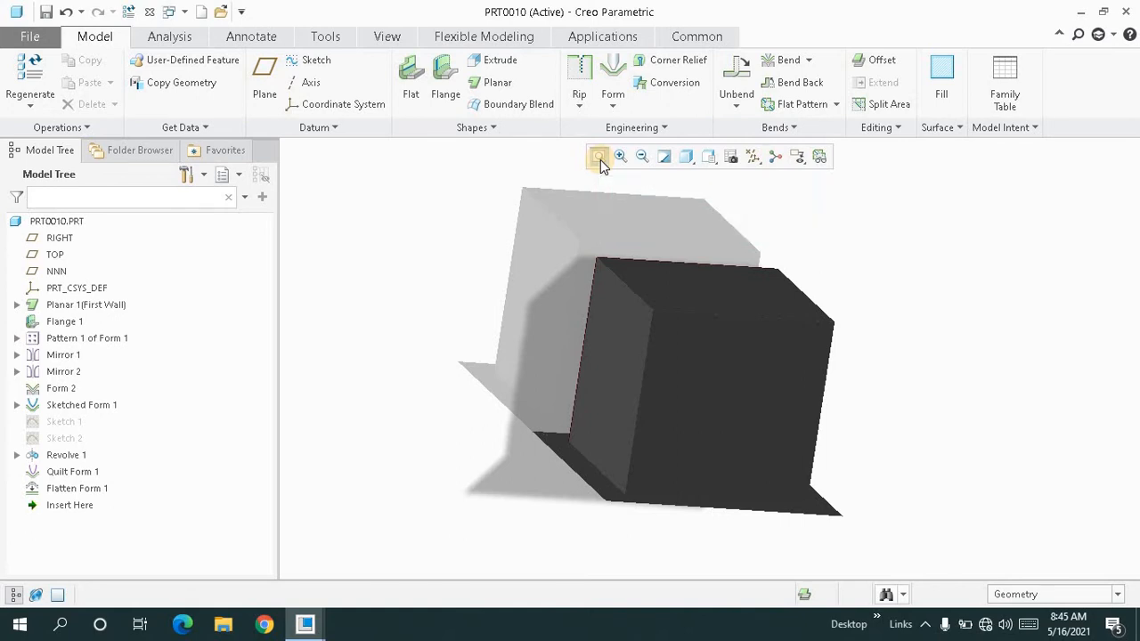
Compare the form types with repeated Unbend previews of the flattened-form enclosure seen from above, cancelling each preview.
click(612, 100)
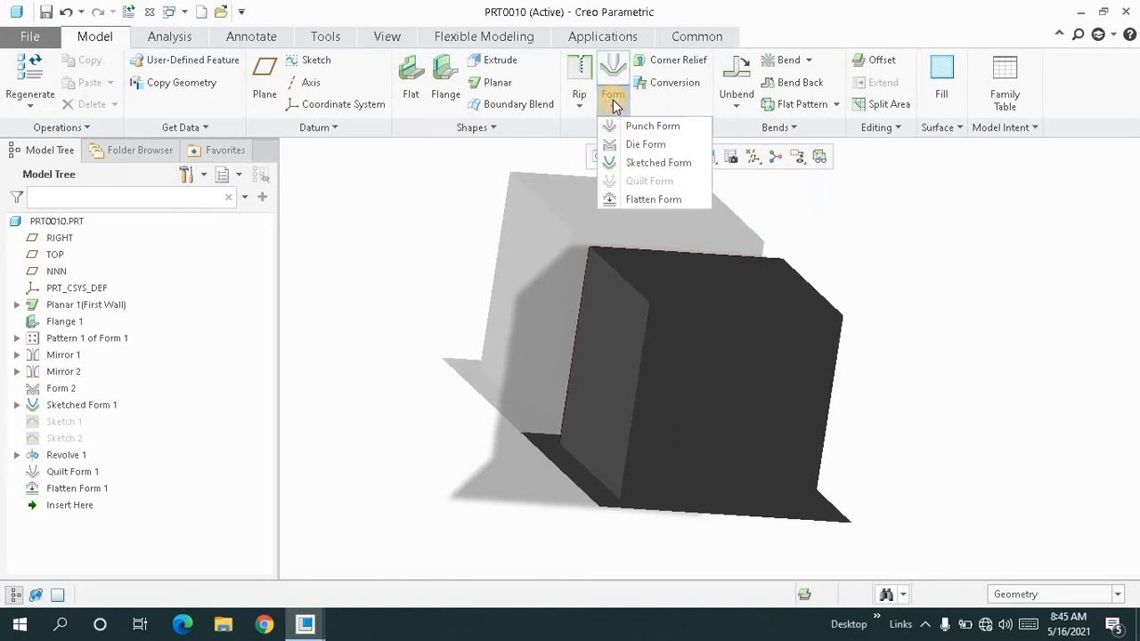
click(736, 105)
click(752, 122)
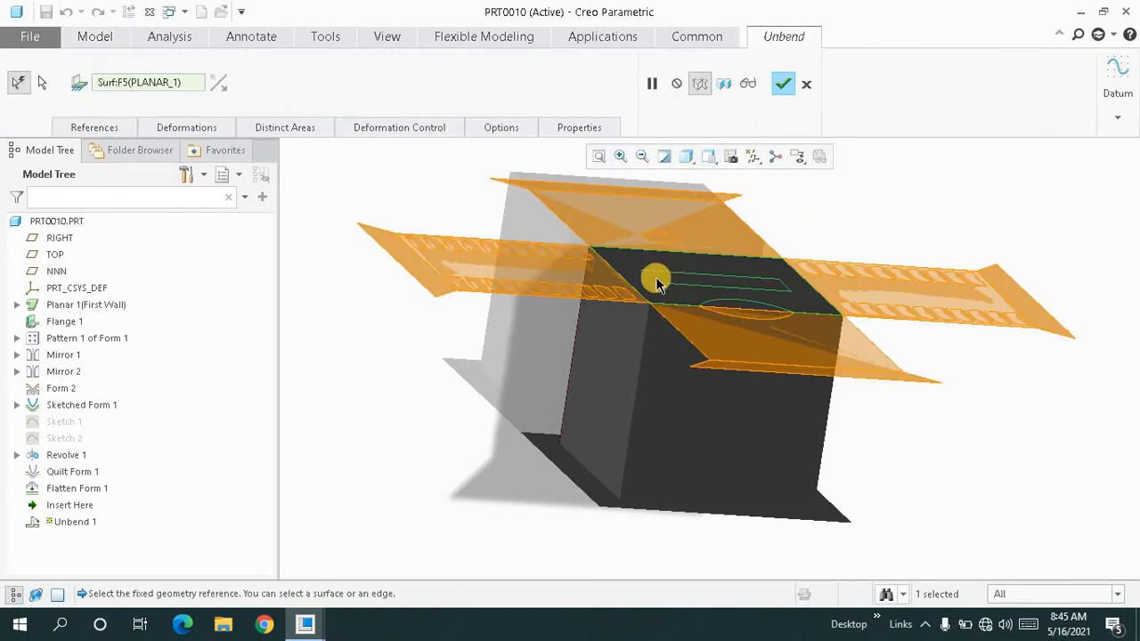
mouse_move(657, 279)
middle_down()
mouse_move(638, 287)
mouse_move(695, 285)
middle_up()
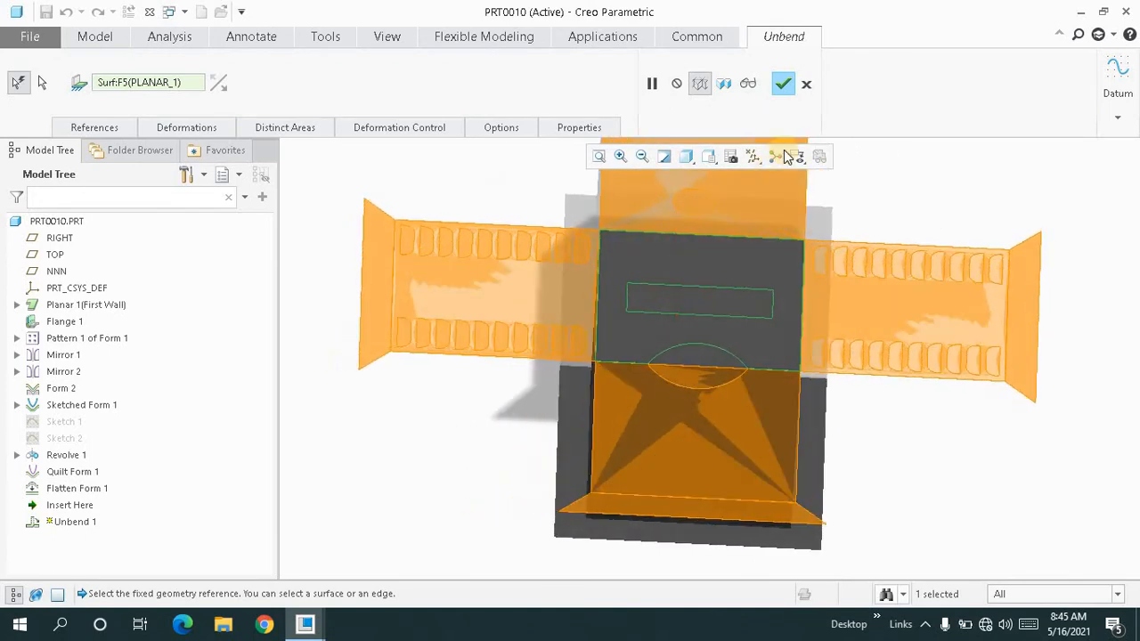
click(807, 84)
click(609, 105)
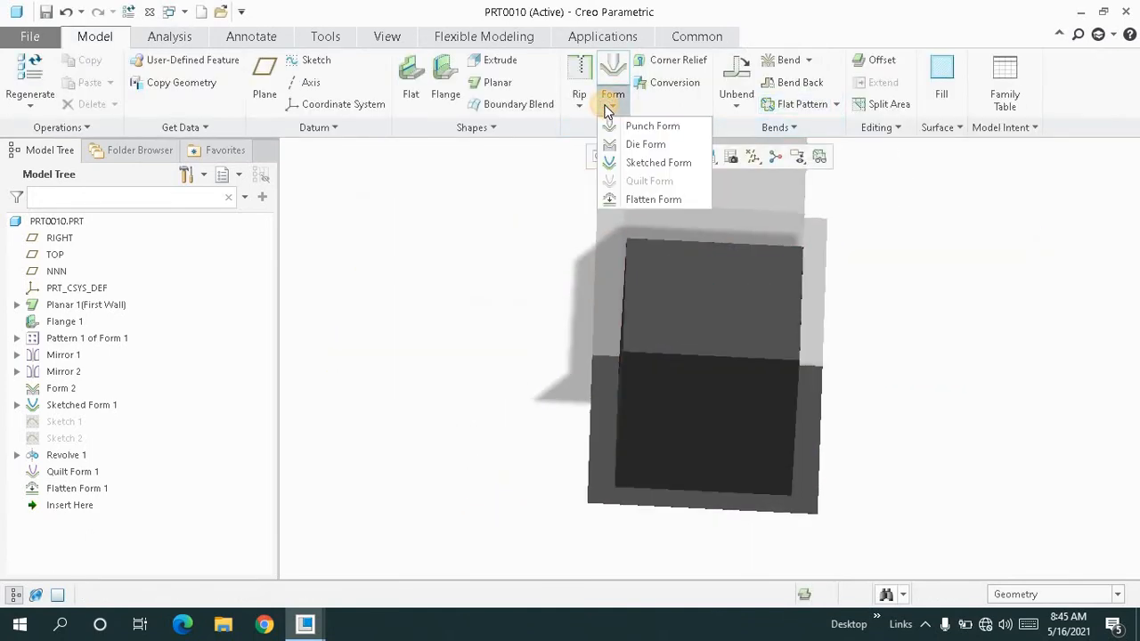
click(541, 234)
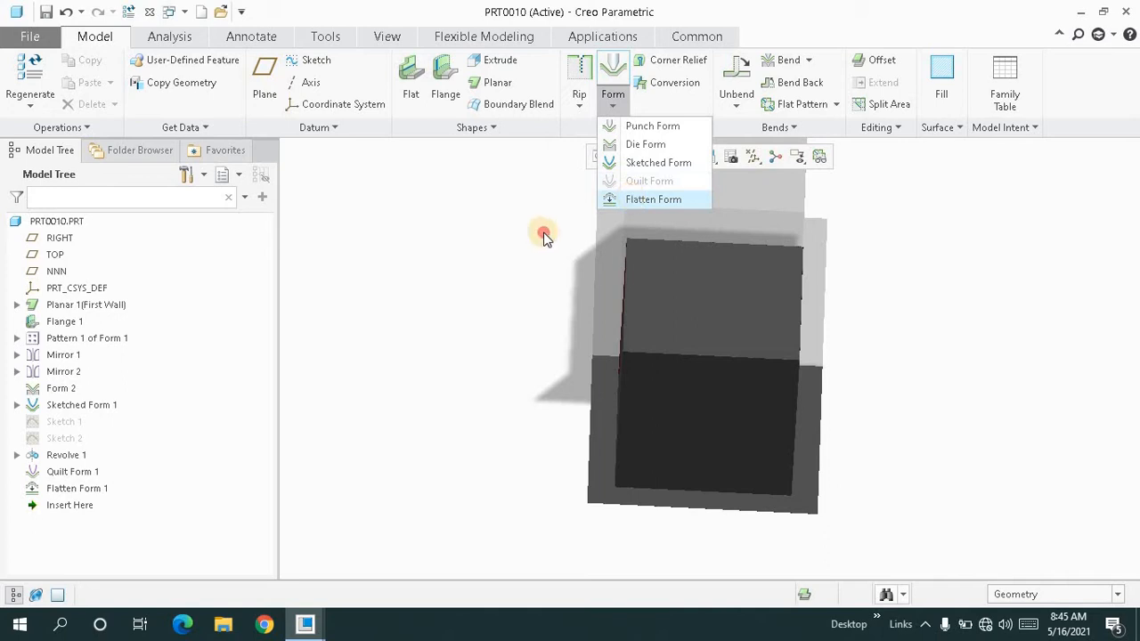
click(735, 105)
click(742, 125)
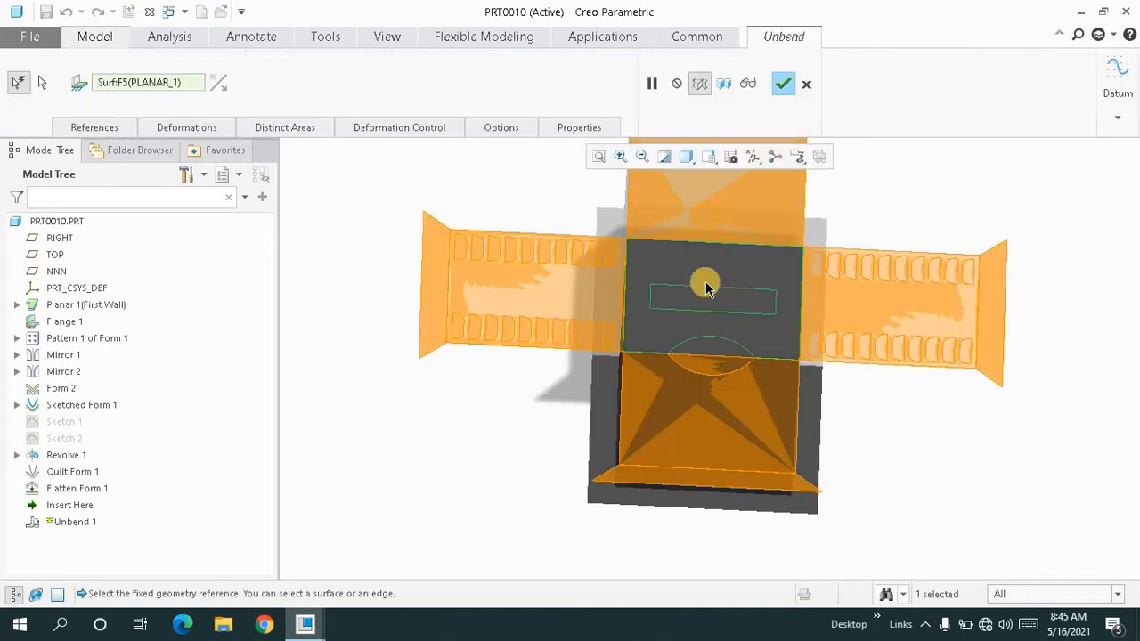
middle_drag(704, 281, 713, 257)
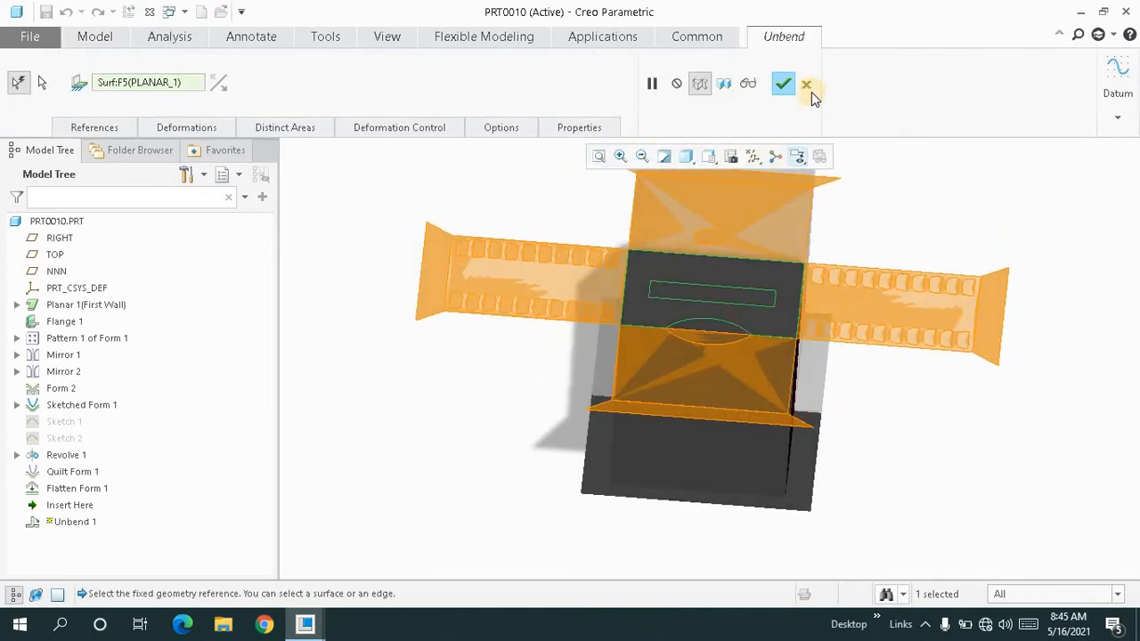
click(808, 86)
click(599, 158)
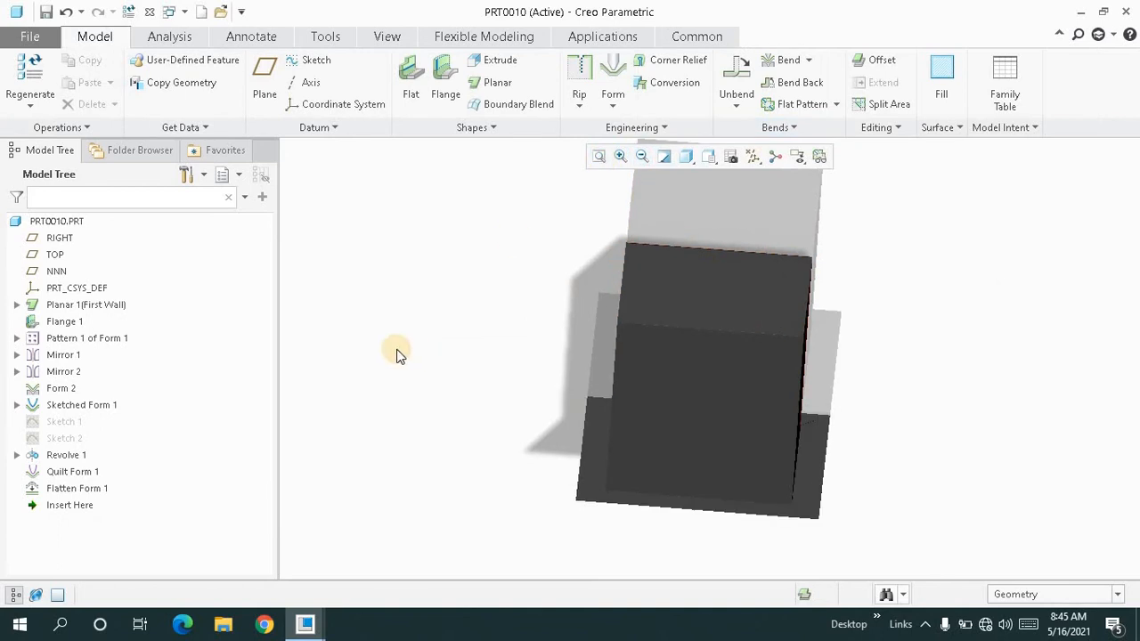
Delete the Flatten Form 1 feature from the enclosure.
right_click(78, 490)
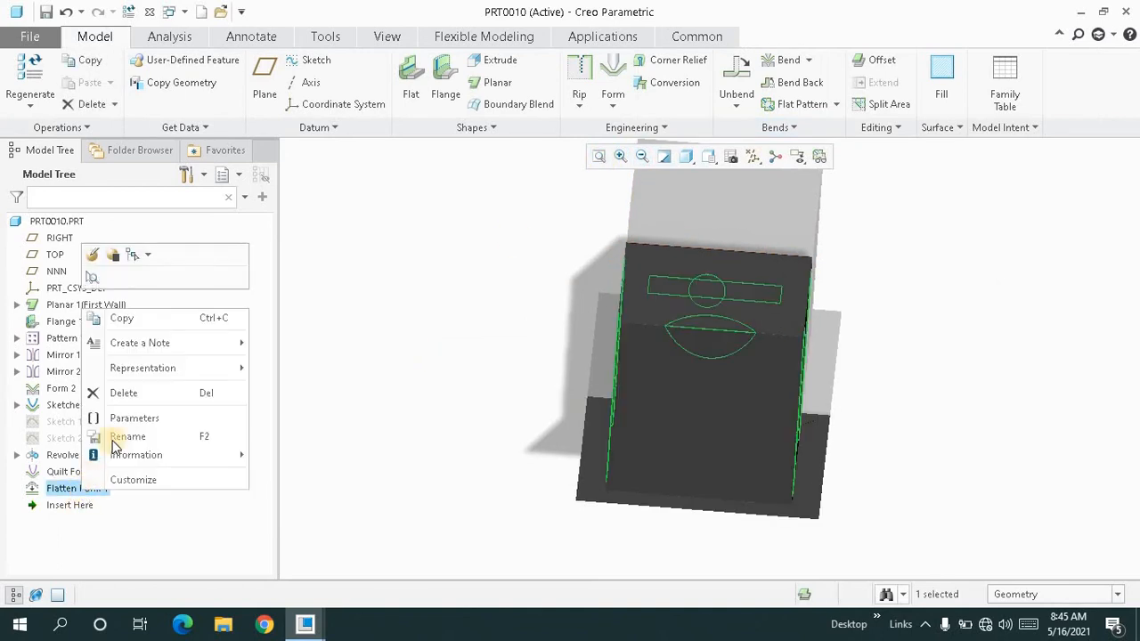
click(114, 390)
click(524, 326)
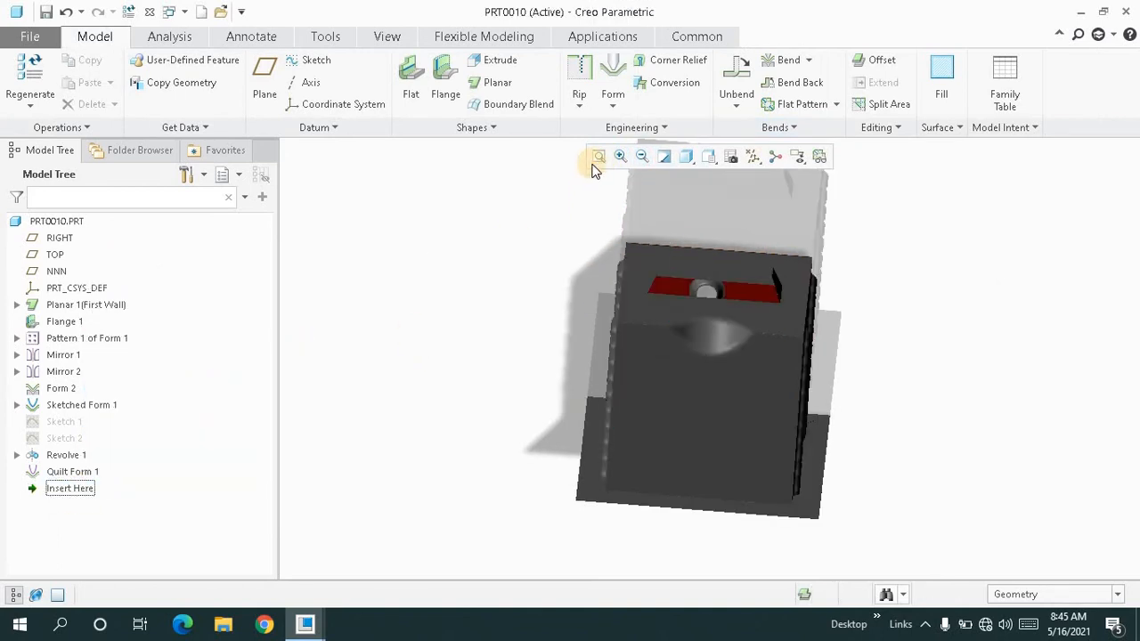
Preview unbending the enclosure without the Flatten Form feature and cancel the preview.
middle_drag(472, 366, 570, 339)
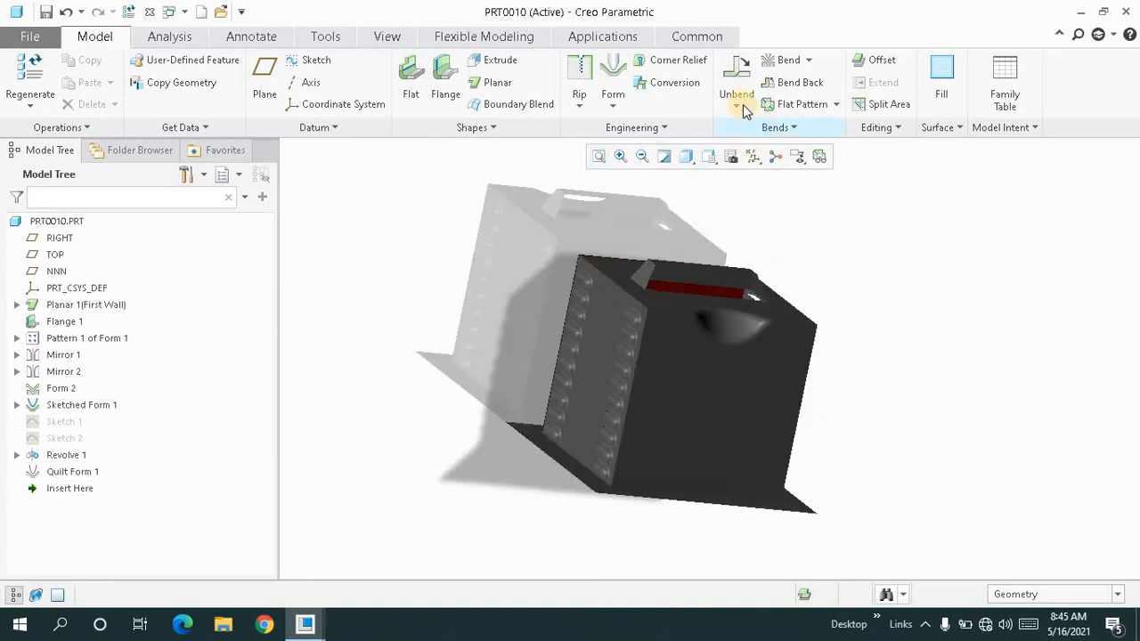
click(736, 105)
click(740, 124)
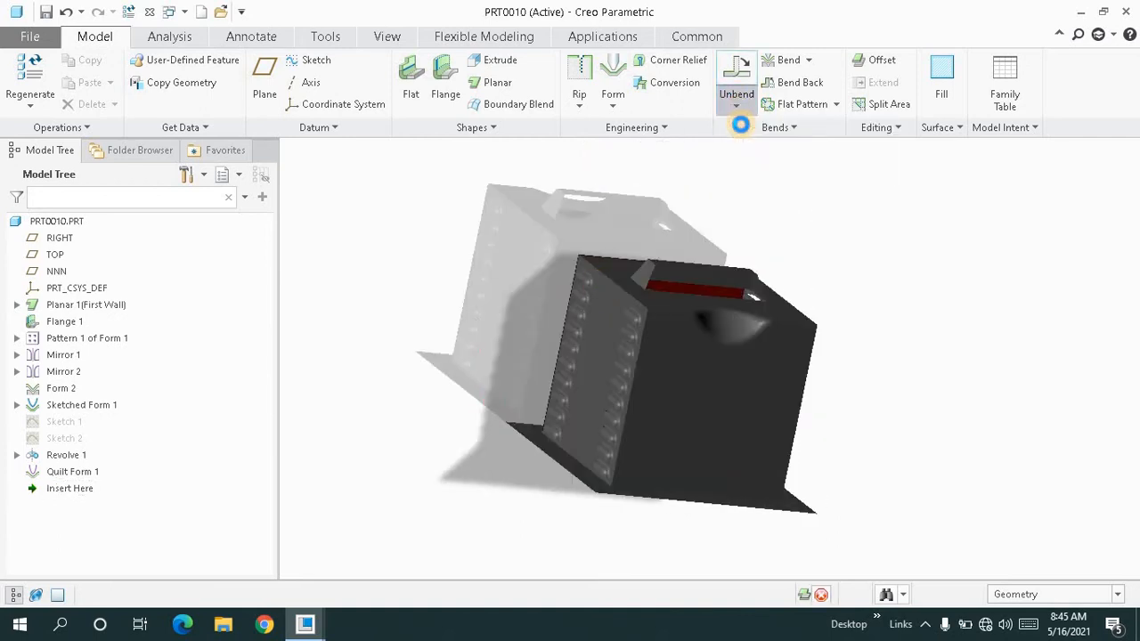
click(799, 86)
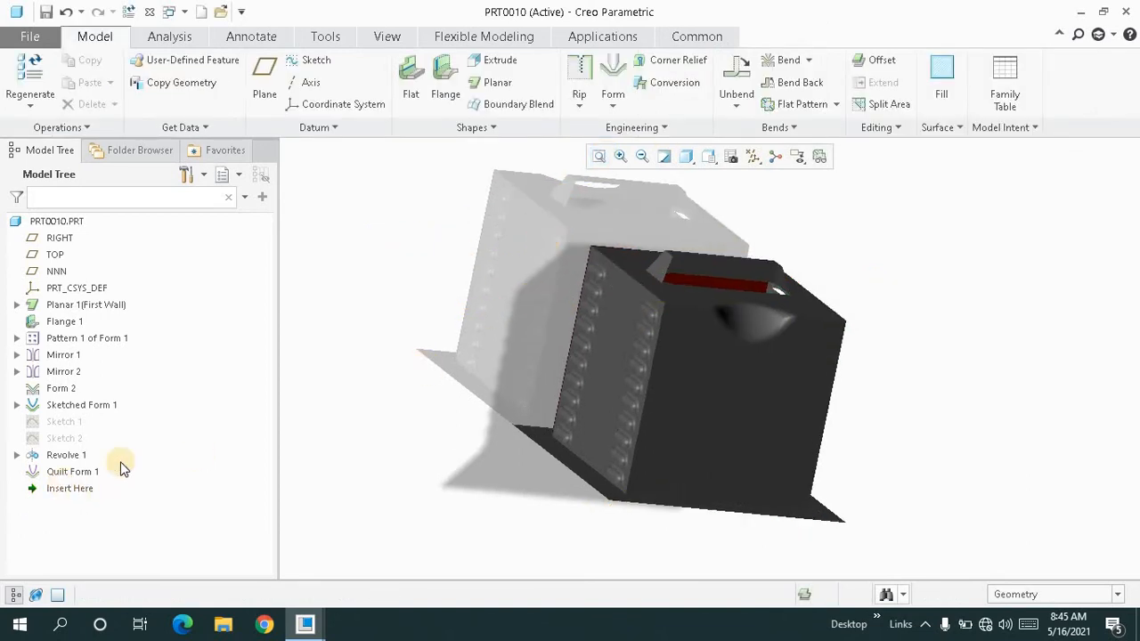
Add a Flatten Form feature that flattens all form features on the enclosure.
click(613, 106)
click(631, 200)
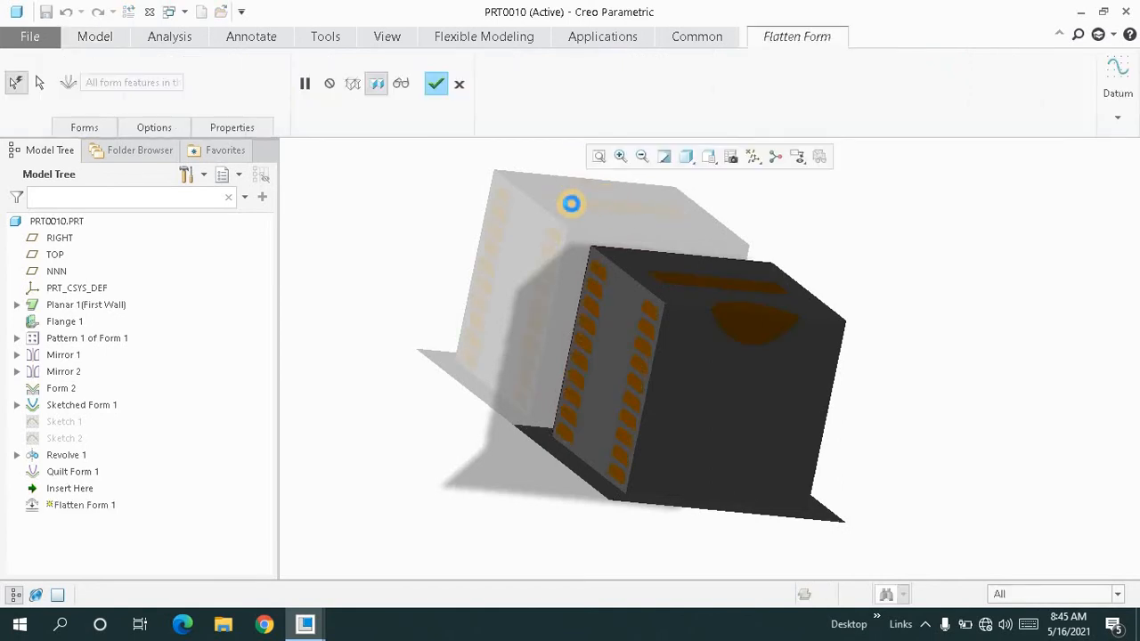
middle_click(575, 202)
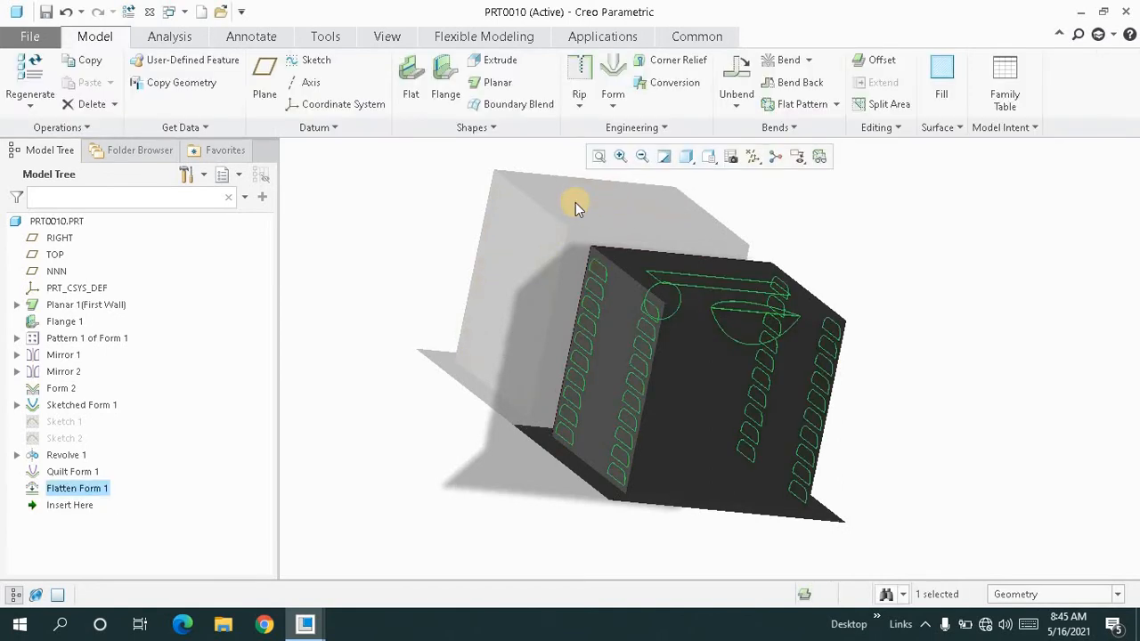
click(736, 108)
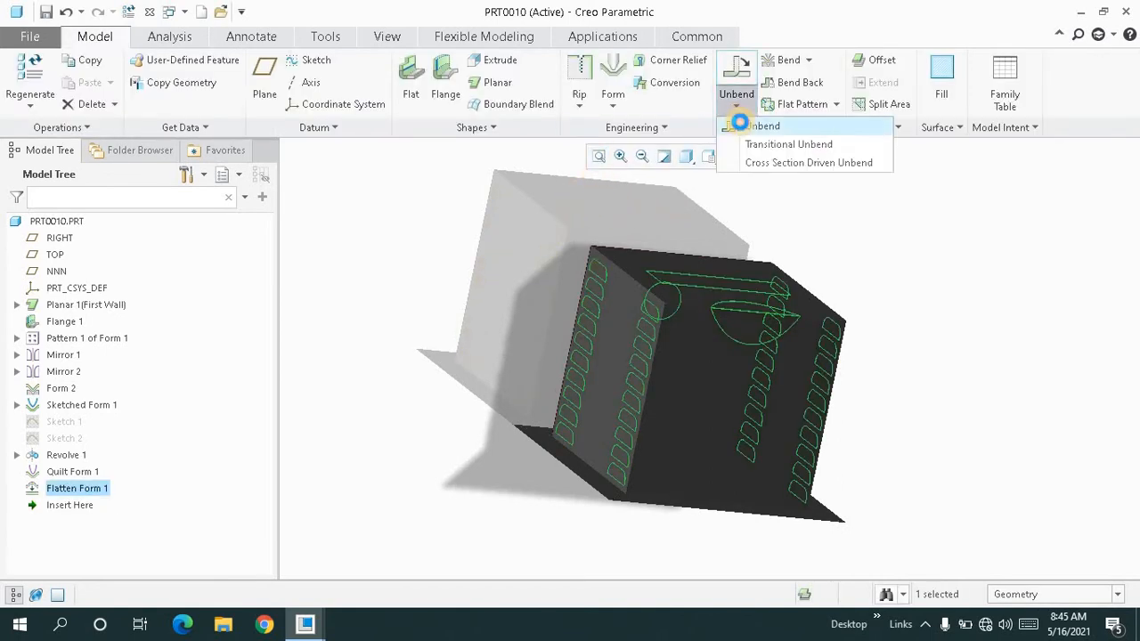
click(752, 126)
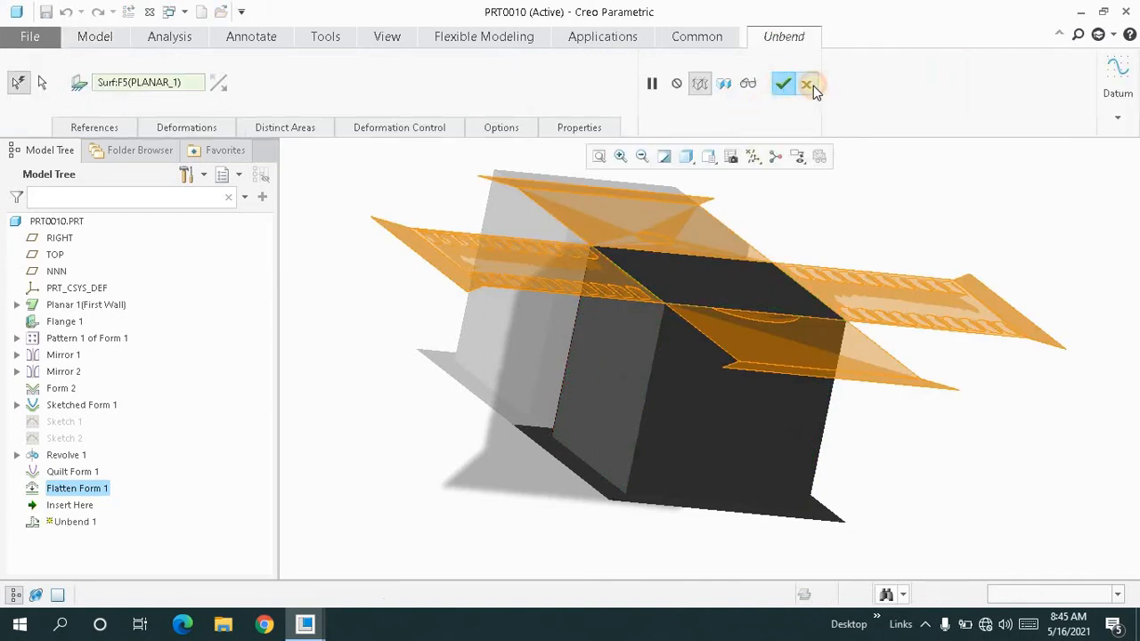
click(807, 85)
Unbend the whole enclosure with its flattened forms, keeping the top planar wall fixed.
click(736, 108)
click(753, 125)
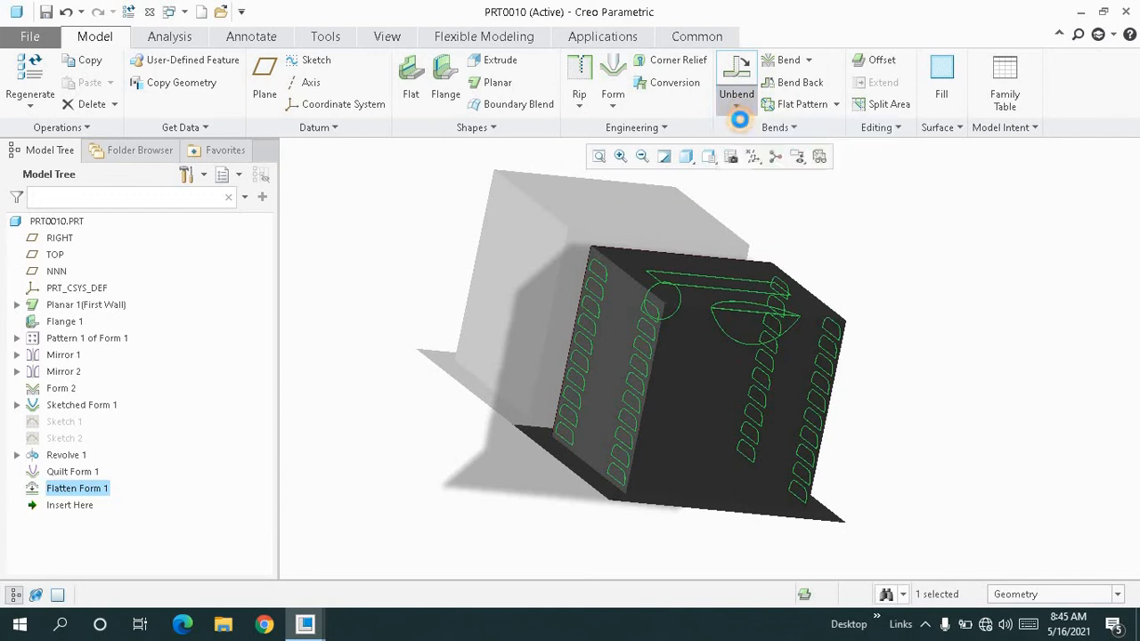
click(782, 84)
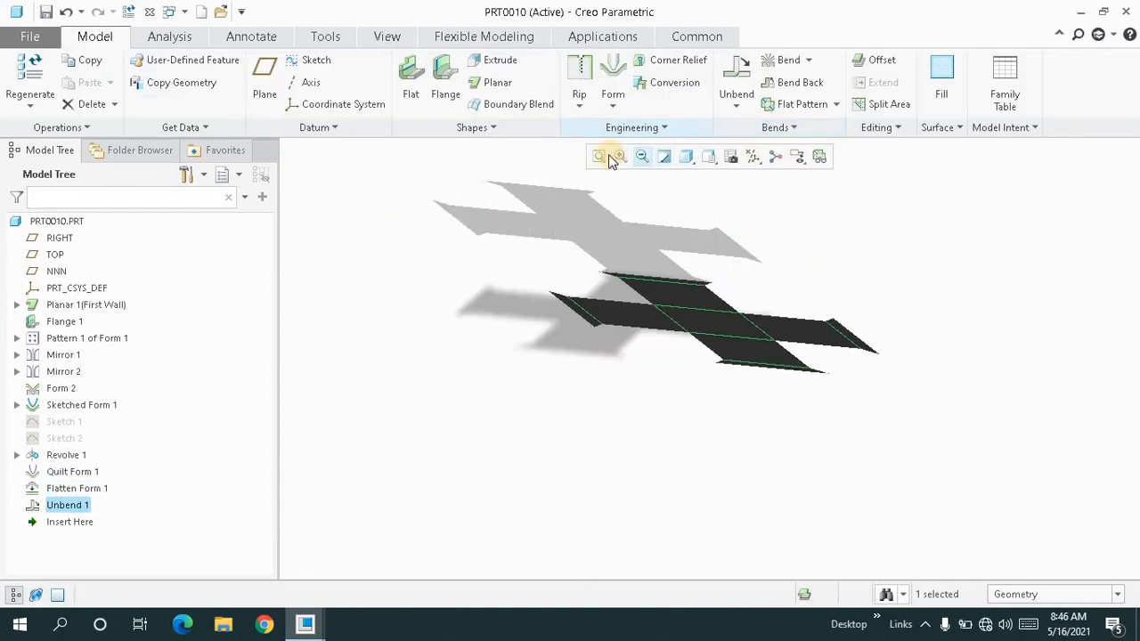
middle_drag(628, 191, 678, 242)
click(599, 159)
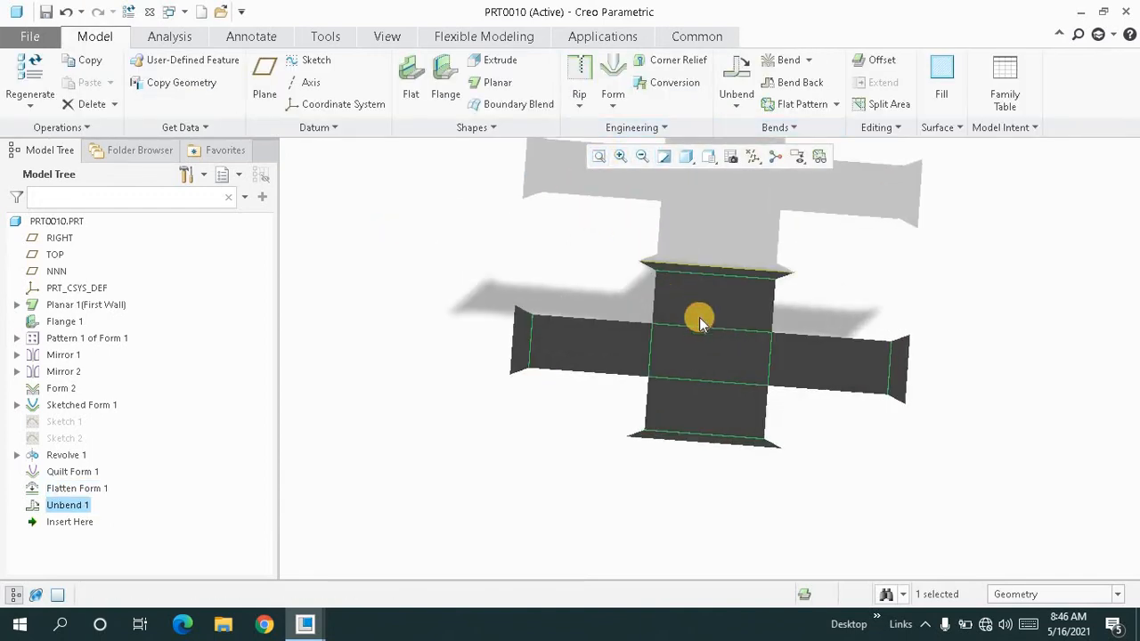
scroll(714, 348, down, 1)
middle_drag(714, 347, 729, 328)
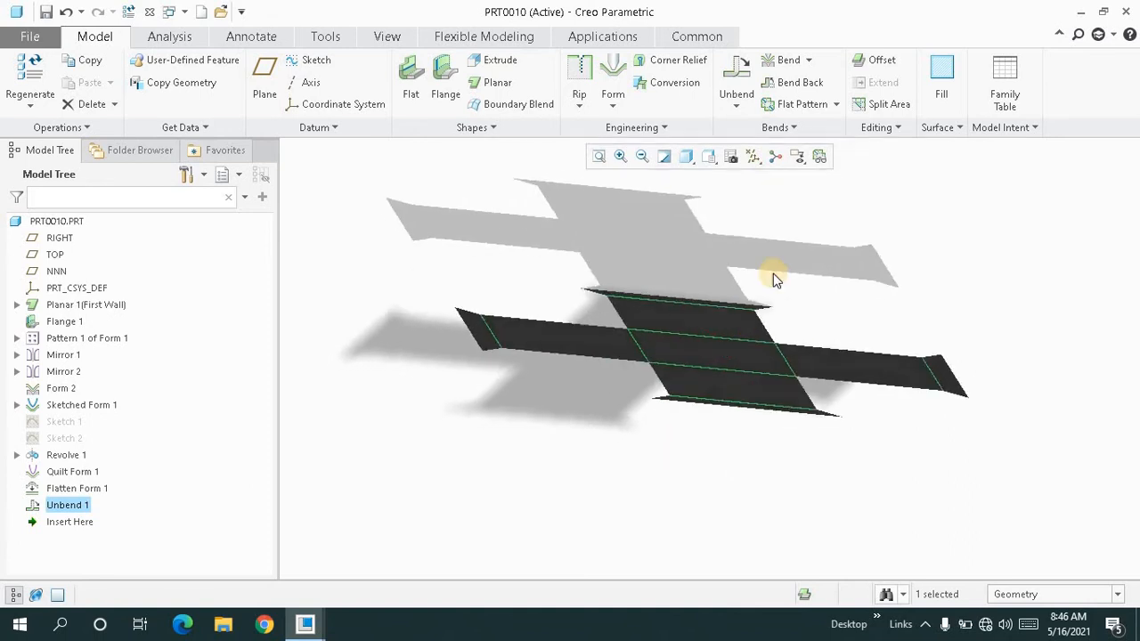
Bend the flattened enclosure back into its box shape, keeping the top planar wall fixed.
click(800, 82)
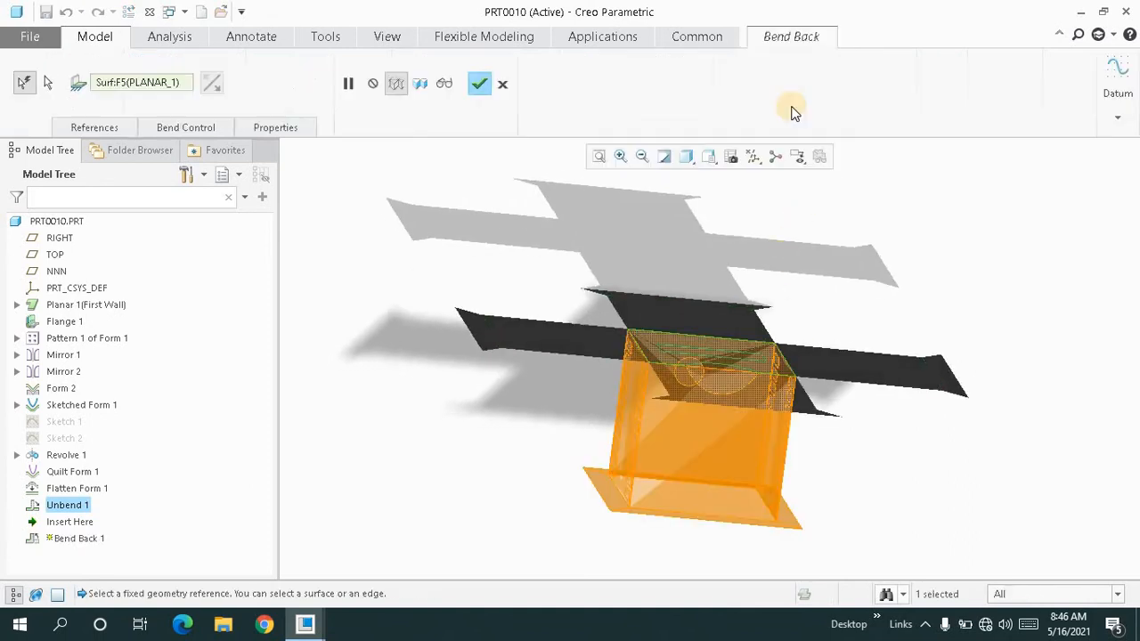
middle_click(629, 188)
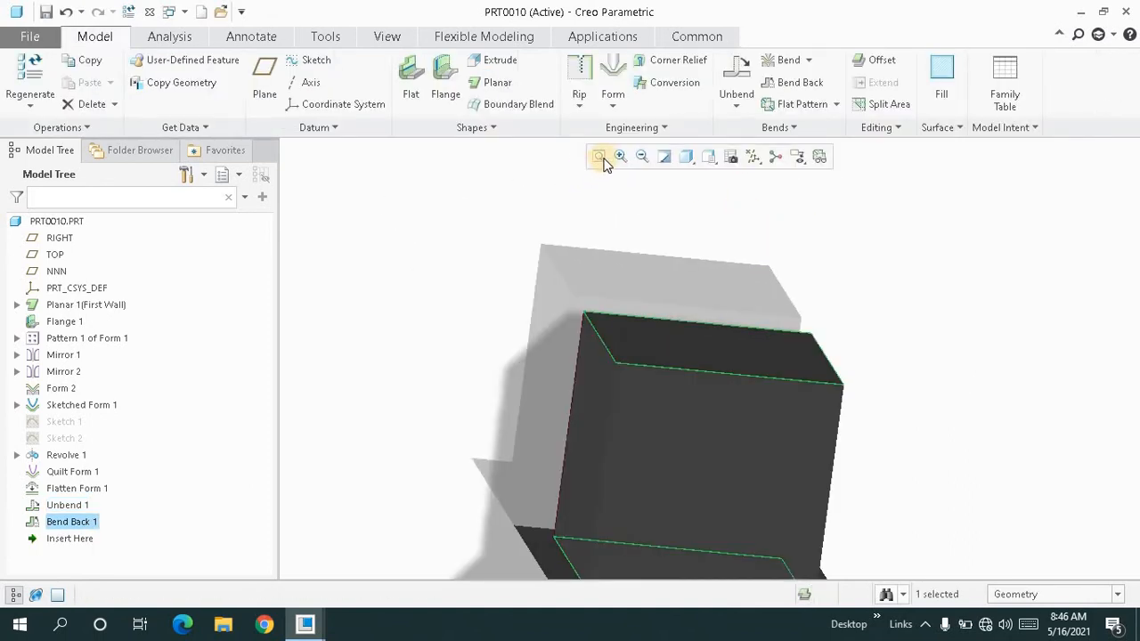
click(598, 157)
click(550, 321)
mouse_move(546, 318)
middle_down()
mouse_move(570, 318)
mouse_move(550, 322)
middle_up()
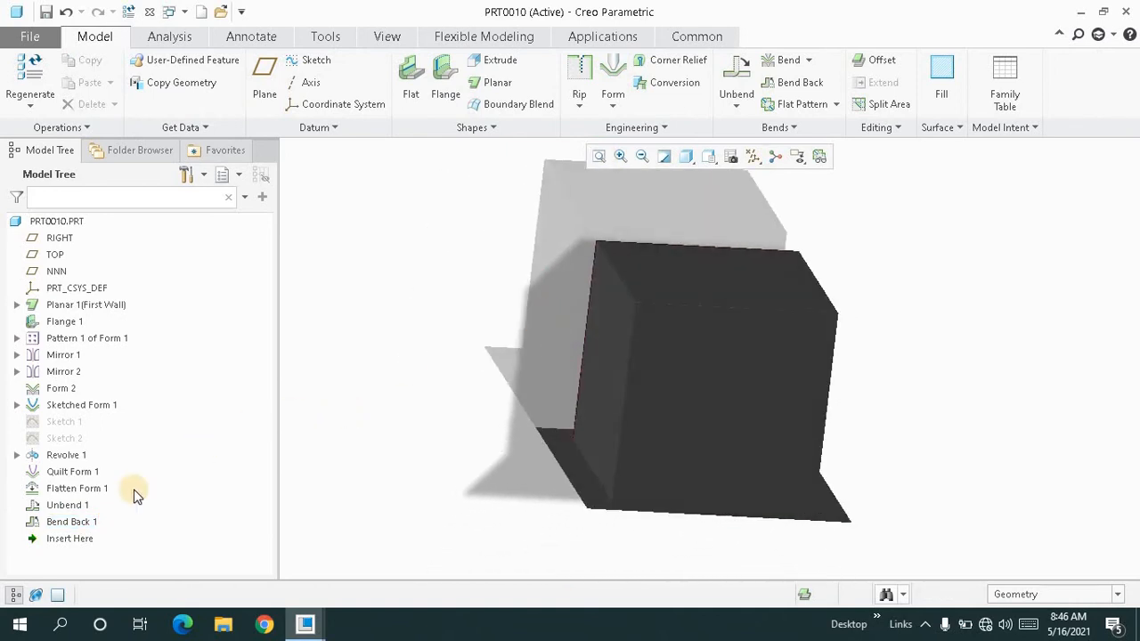
Delete the Flatten Form 1 feature that precedes the unbend and bend back features.
right_click(87, 493)
click(122, 390)
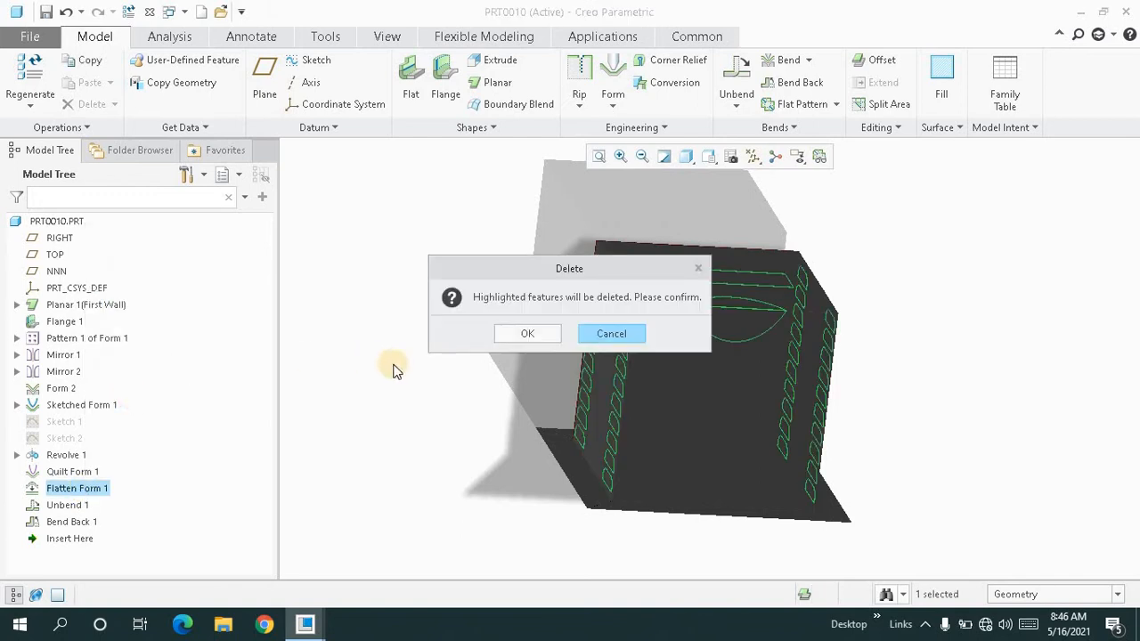
click(523, 332)
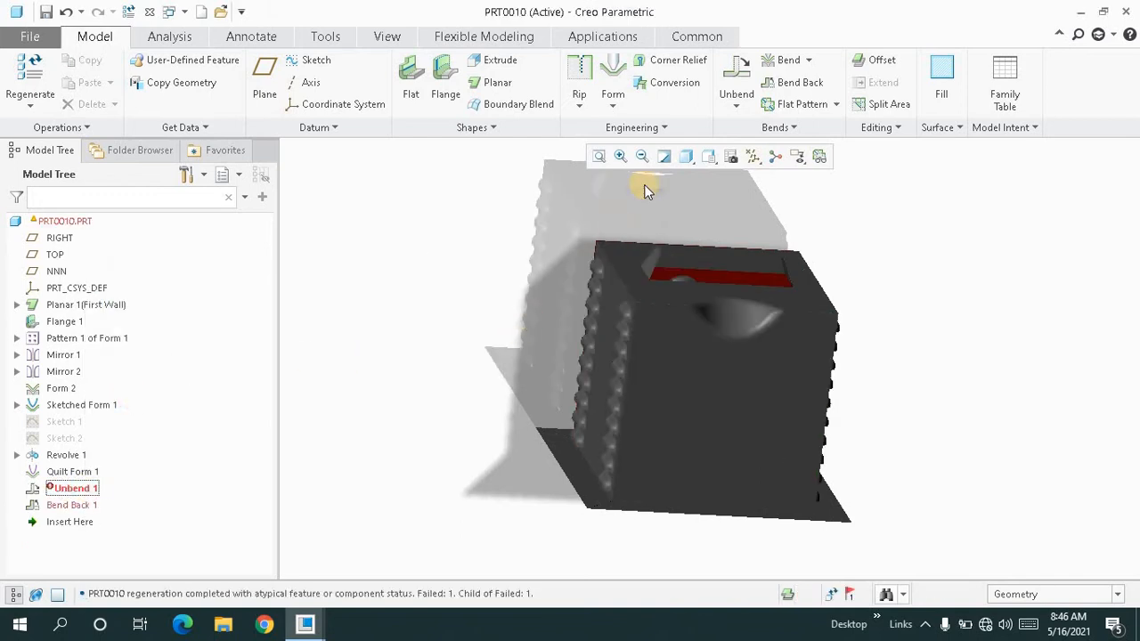
click(607, 157)
middle_drag(498, 294, 516, 301)
Undo the deletion and the bend back, unbend and flatten features, back to the enclosure ending with Quilt Form 1.
key(ctrl+g)
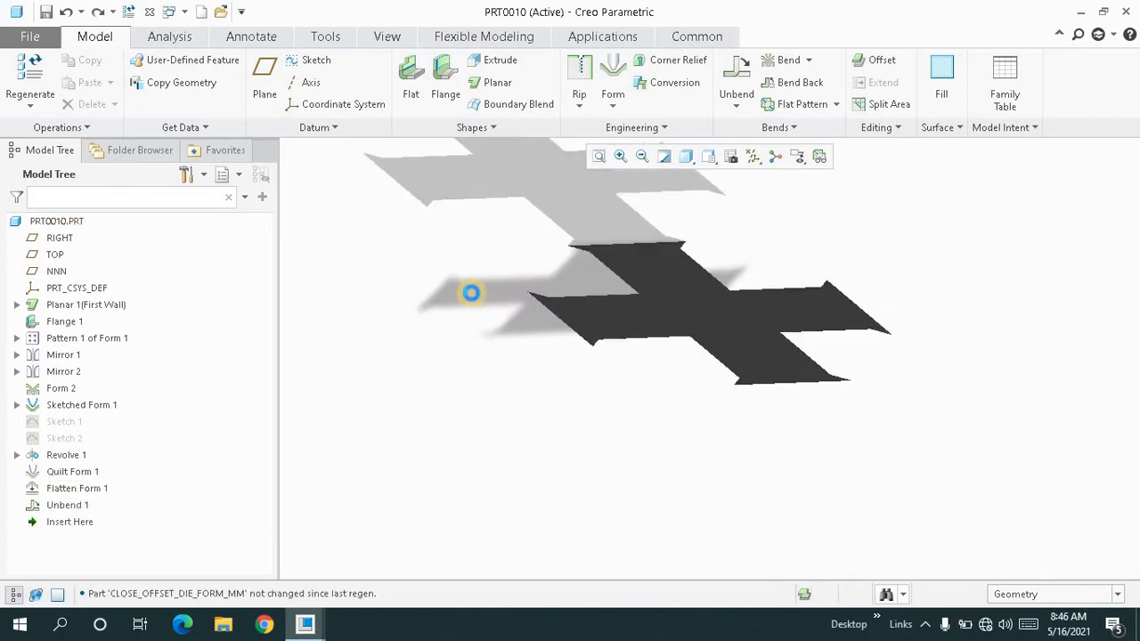
key(ctrl+z)
key(ctrl+z)
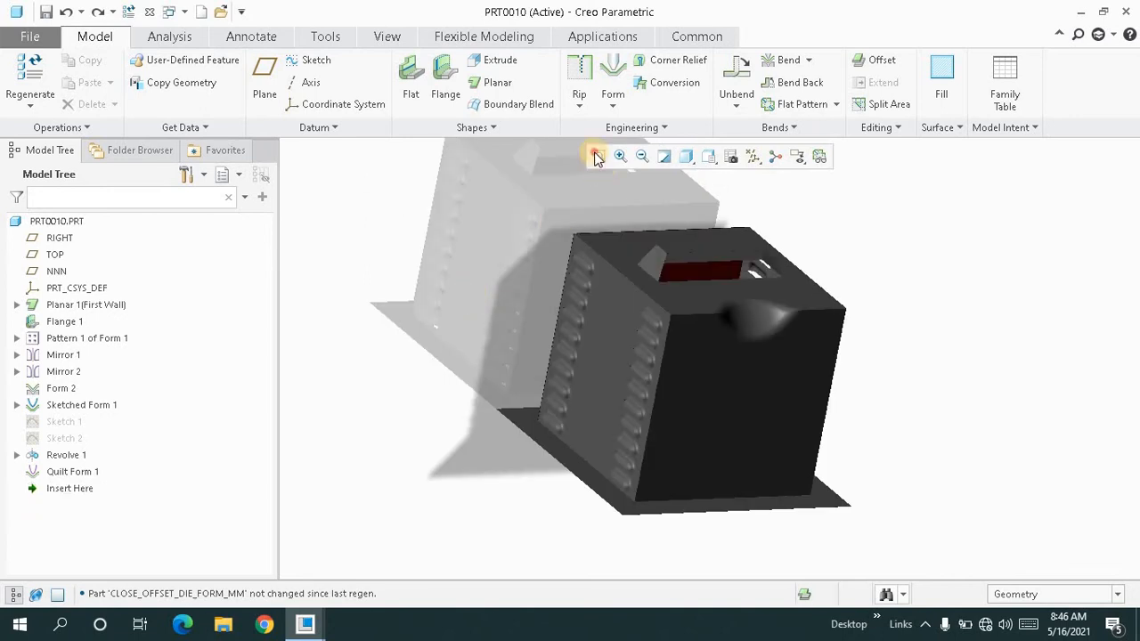
click(597, 158)
middle_drag(478, 280, 595, 155)
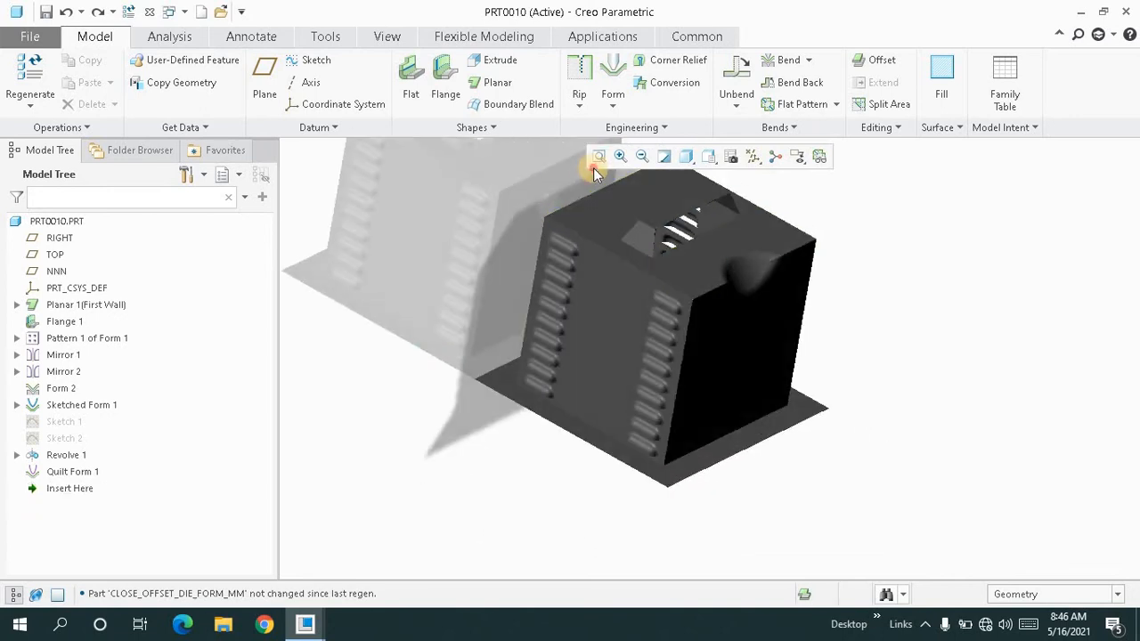
middle_drag(675, 323, 662, 301)
click(741, 105)
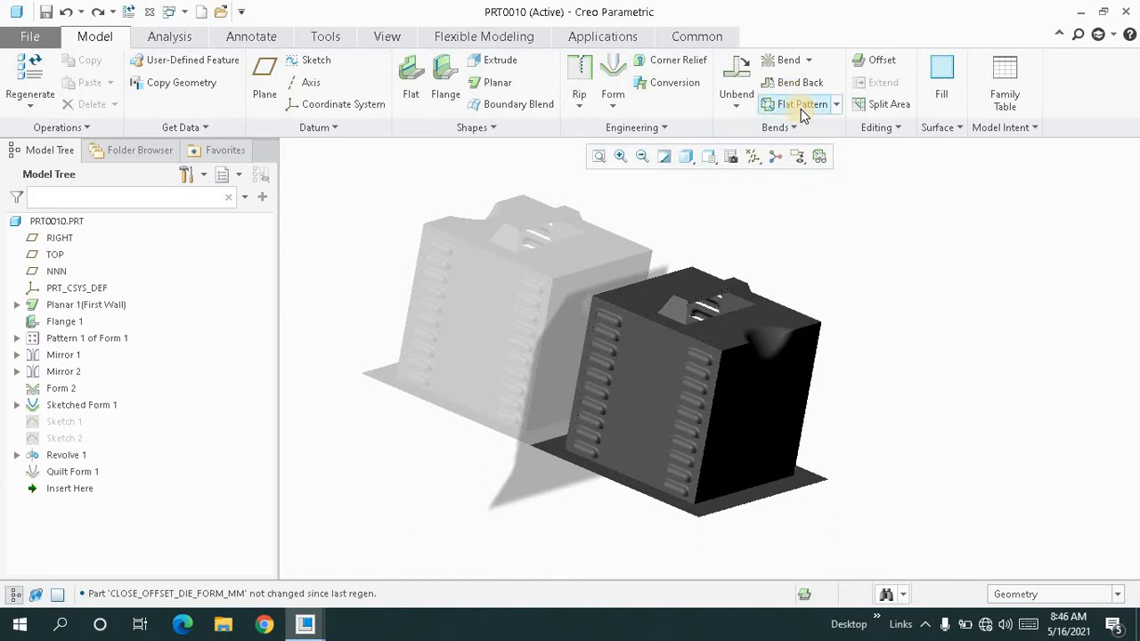
click(599, 158)
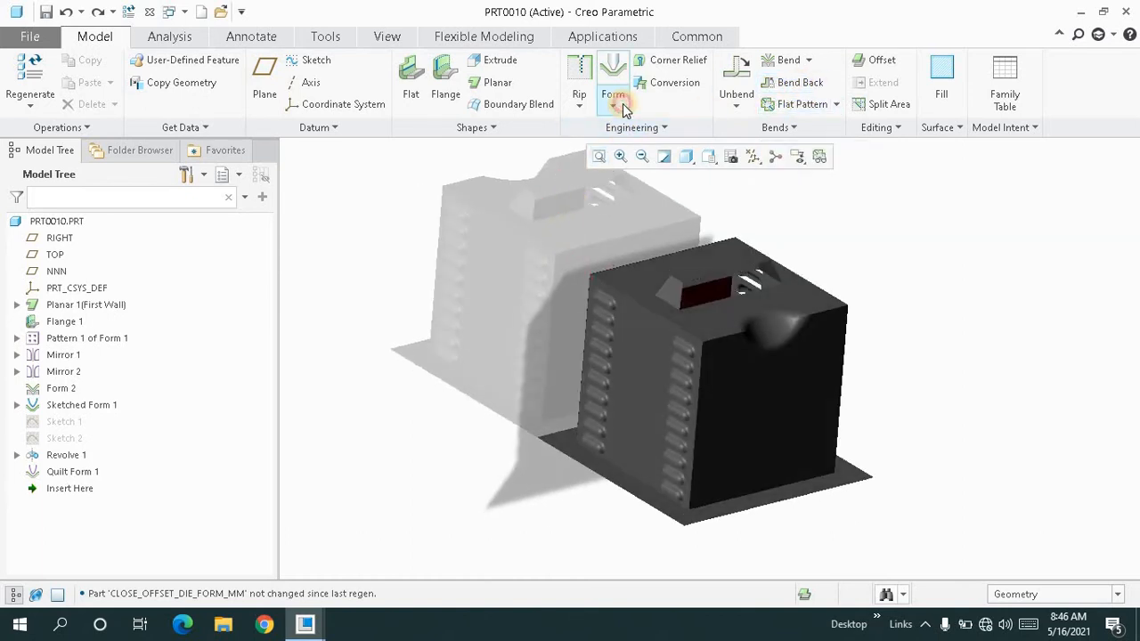
click(622, 104)
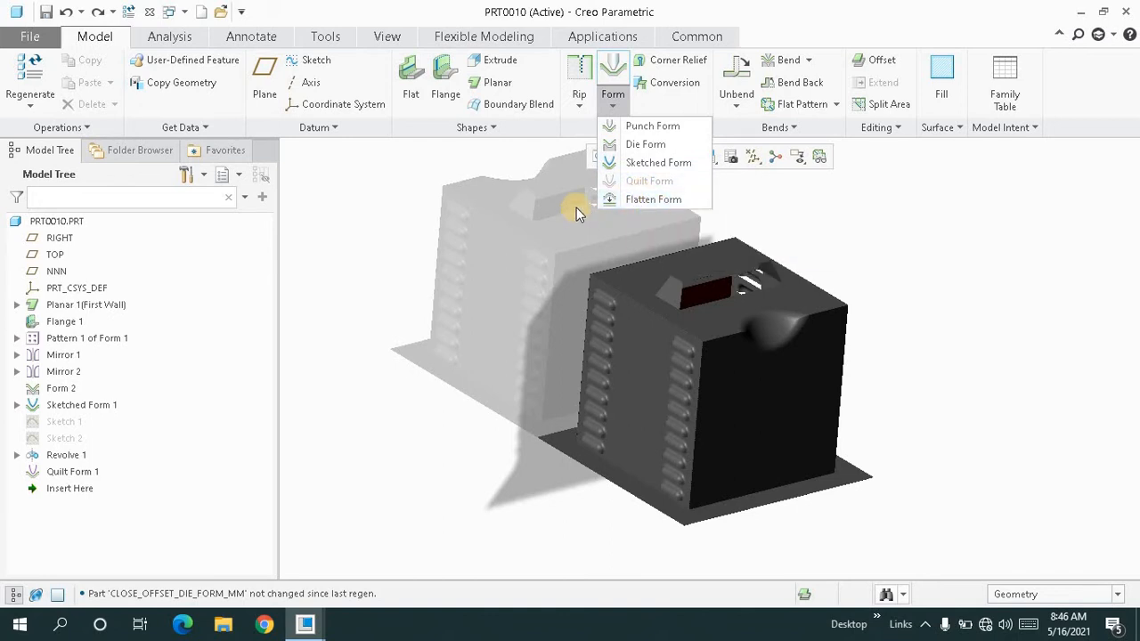
click(592, 161)
click(597, 158)
click(613, 100)
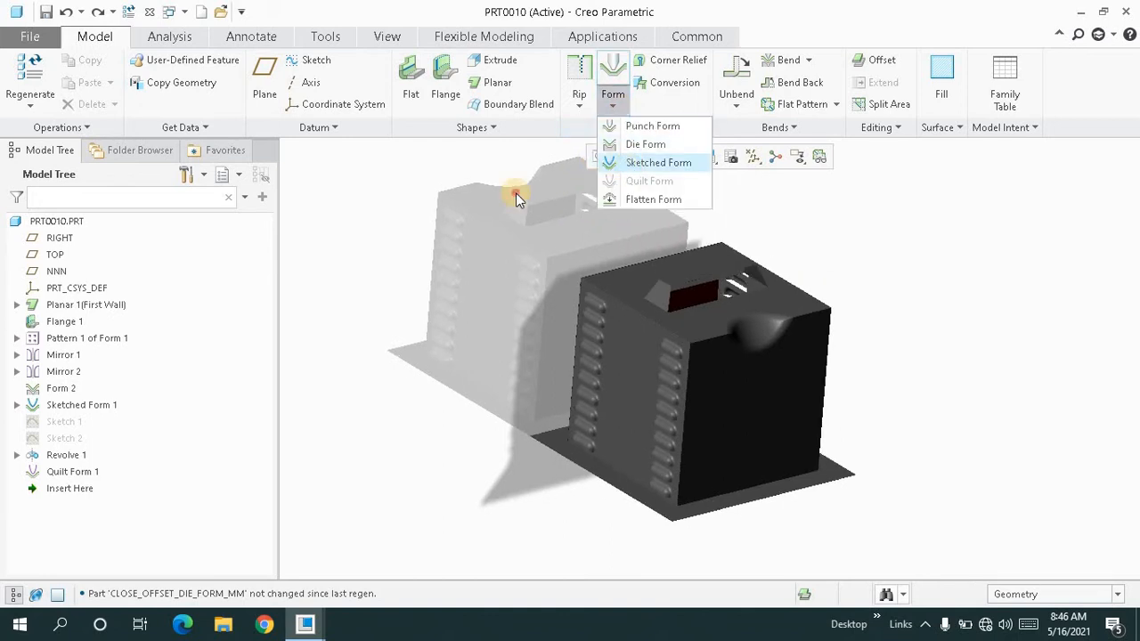
click(516, 192)
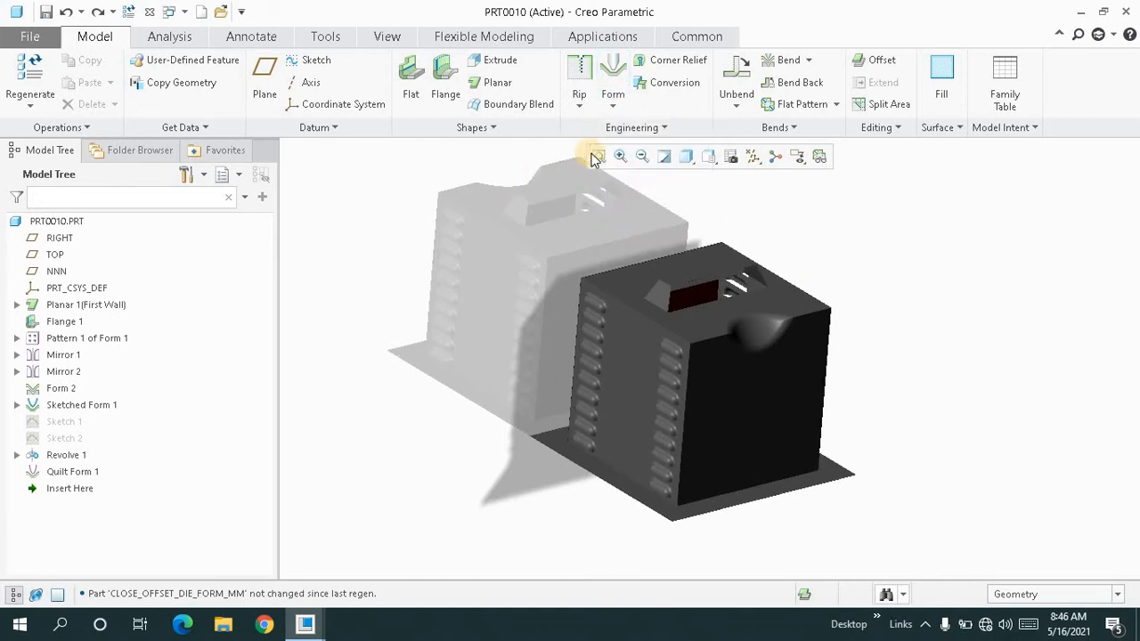
click(612, 98)
click(593, 228)
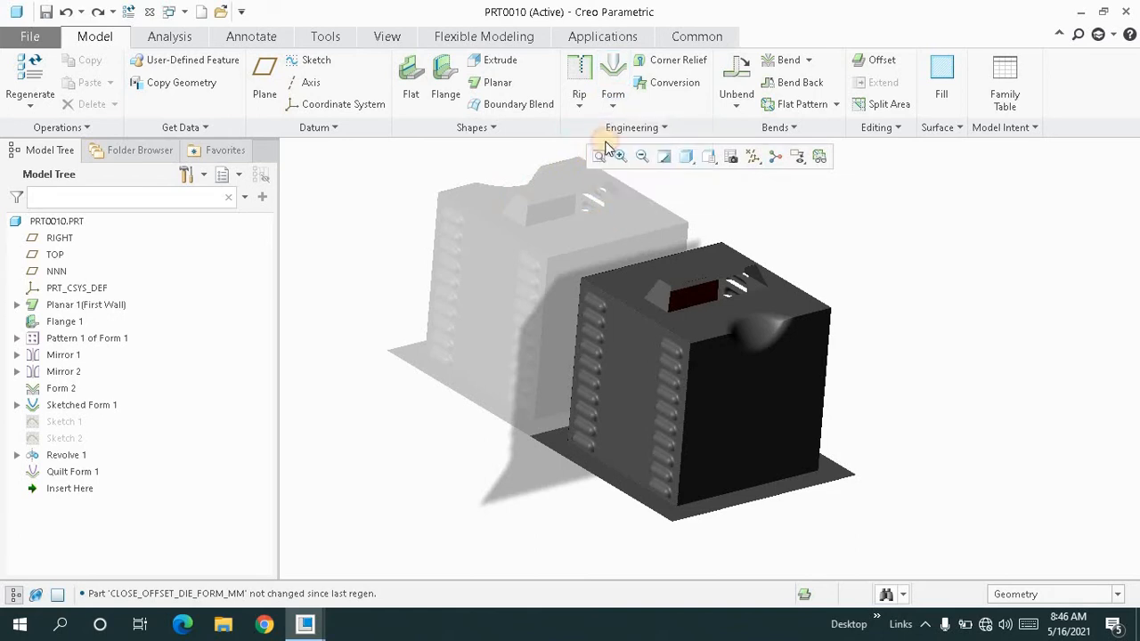
click(610, 108)
click(555, 212)
mouse_move(603, 208)
middle_down()
mouse_move(590, 193)
mouse_move(622, 201)
middle_up()
click(599, 157)
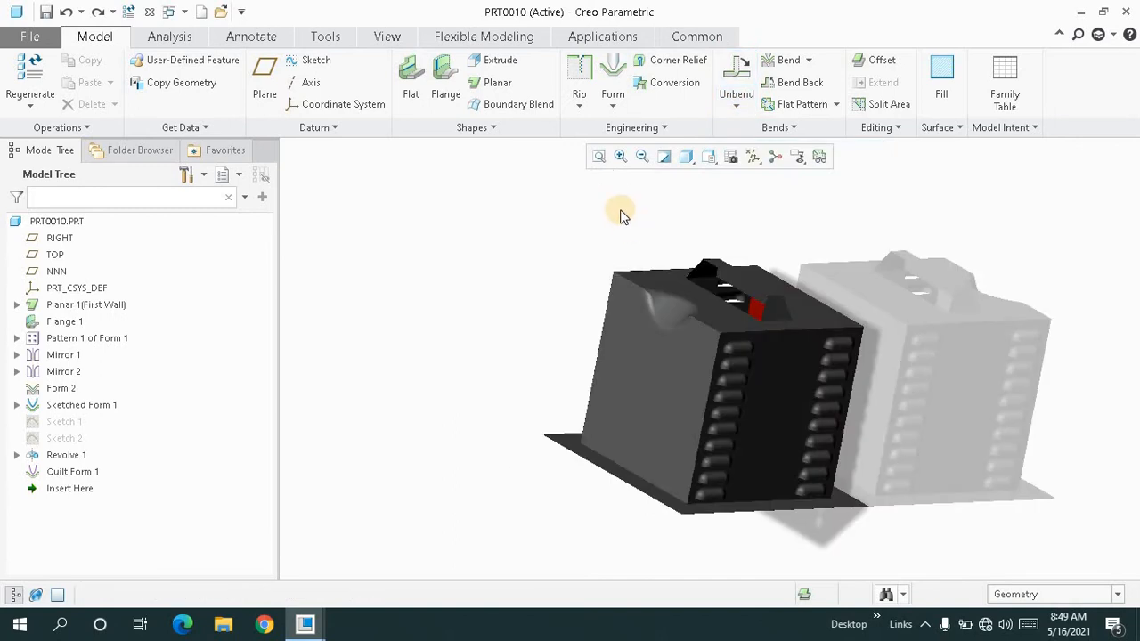
click(599, 158)
middle_drag(702, 350, 644, 324)
click(615, 106)
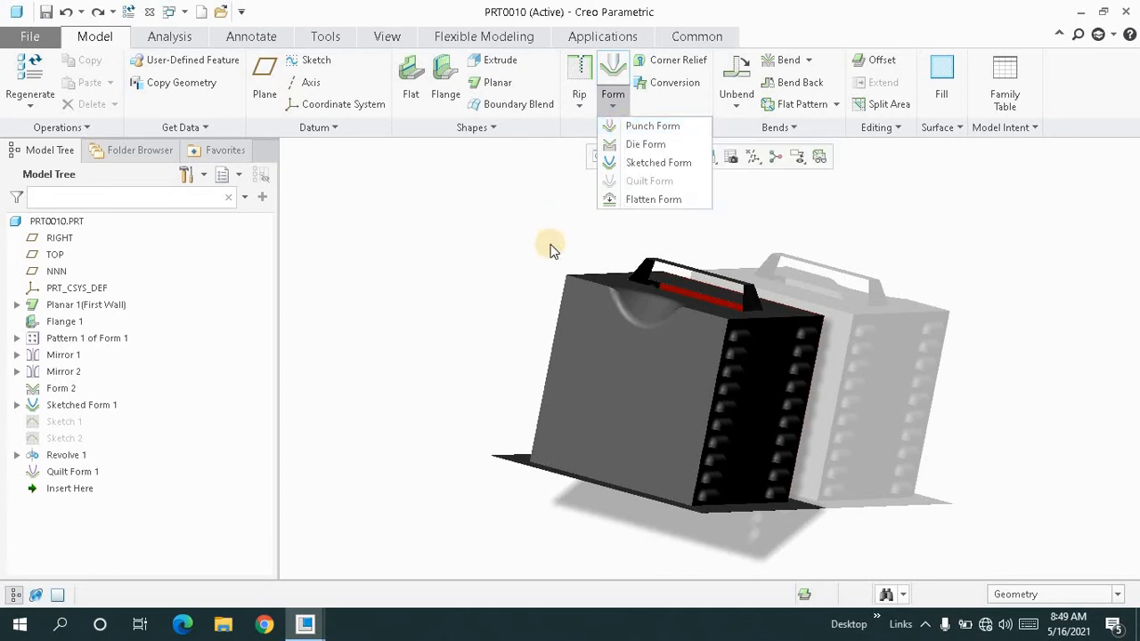
middle_drag(552, 223, 493, 212)
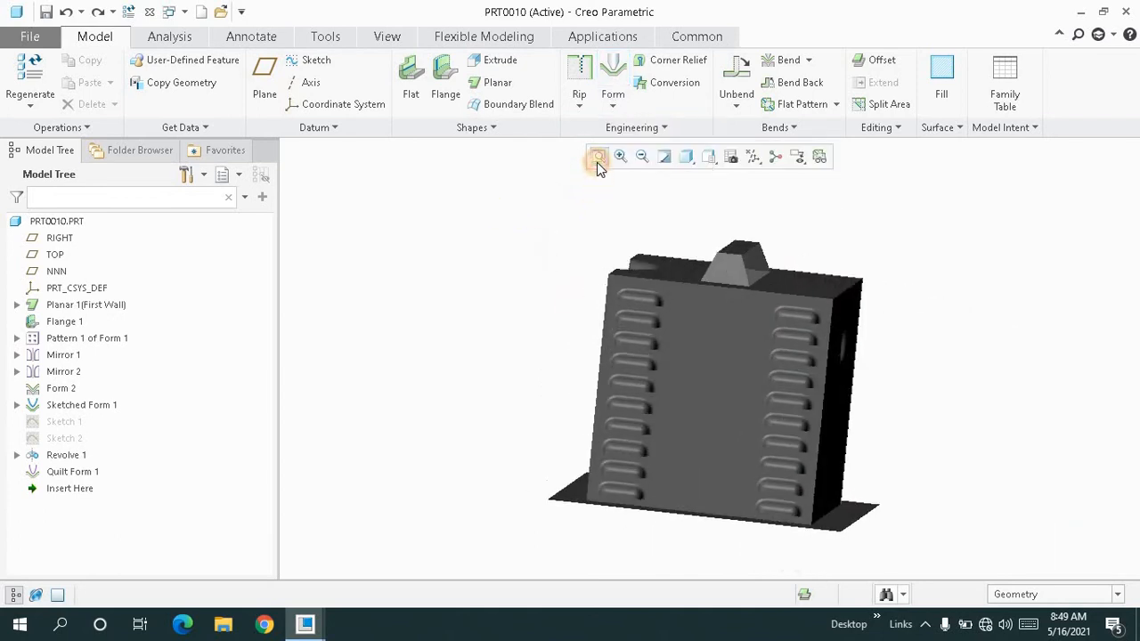
Start a Punch Form feature using the CLOSE_FLAT_LOUVER_FORM_MM punch model.
click(613, 106)
click(621, 127)
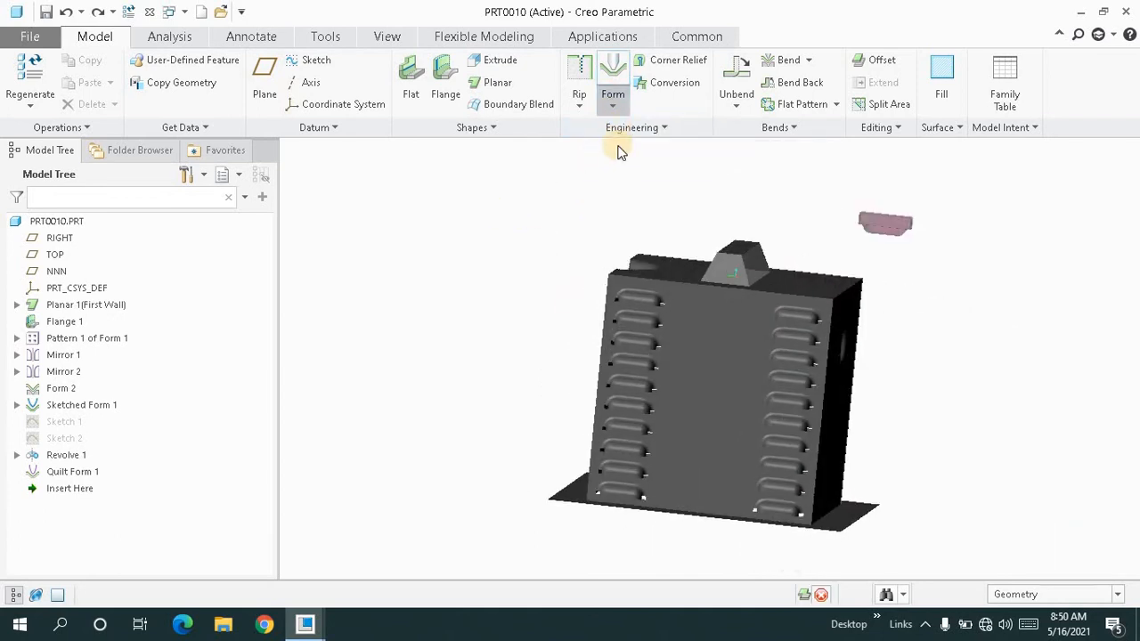
middle_drag(526, 254, 543, 227)
click(599, 156)
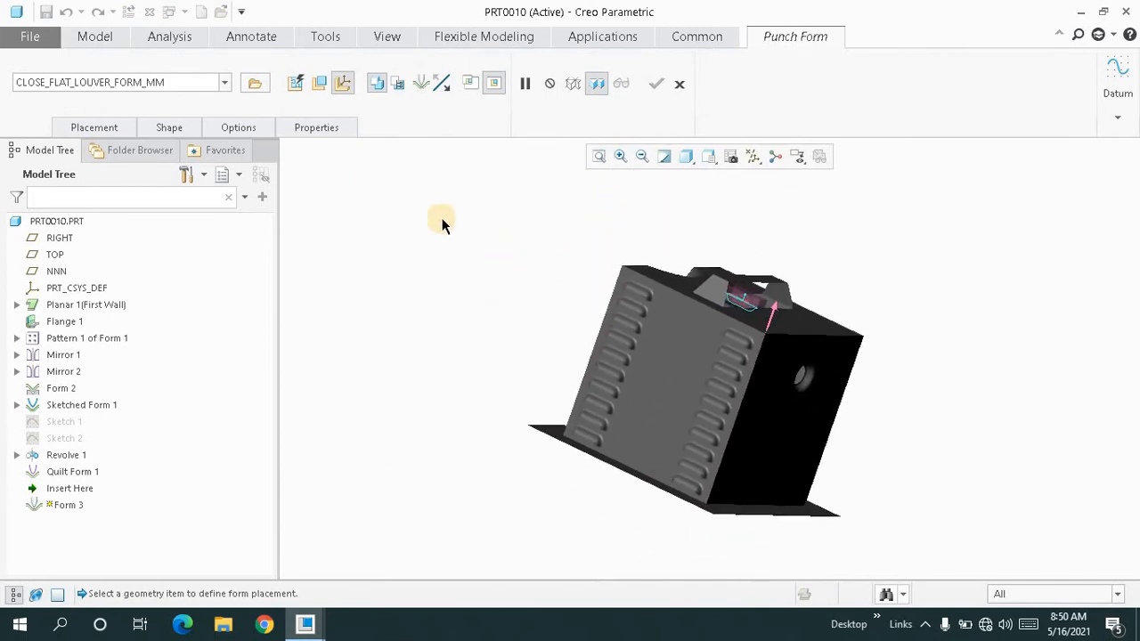
click(223, 85)
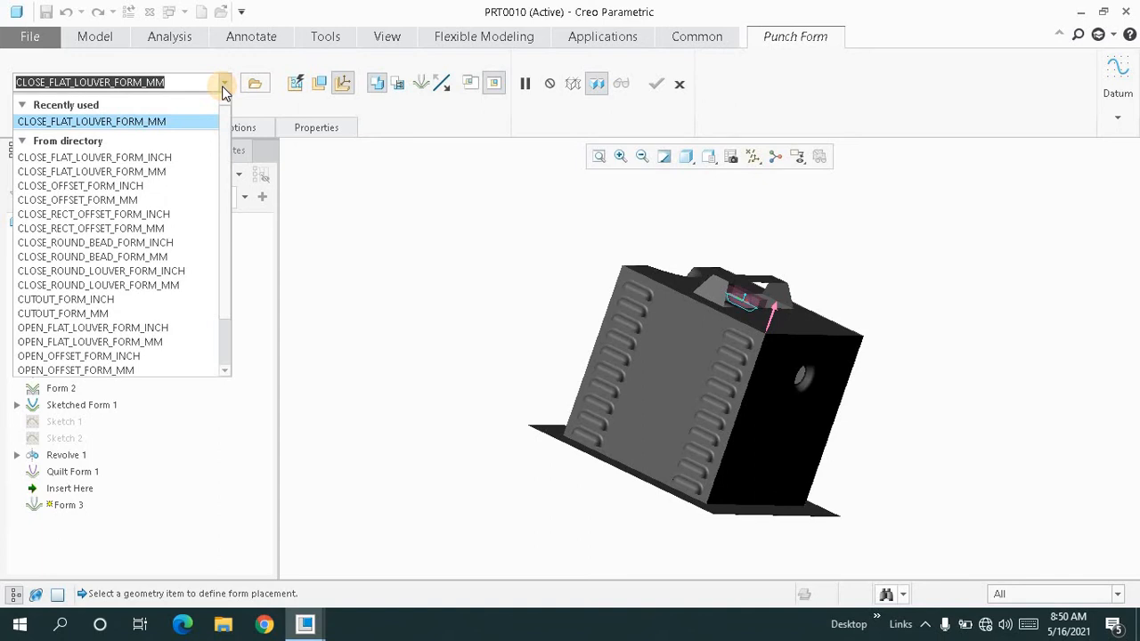
click(197, 172)
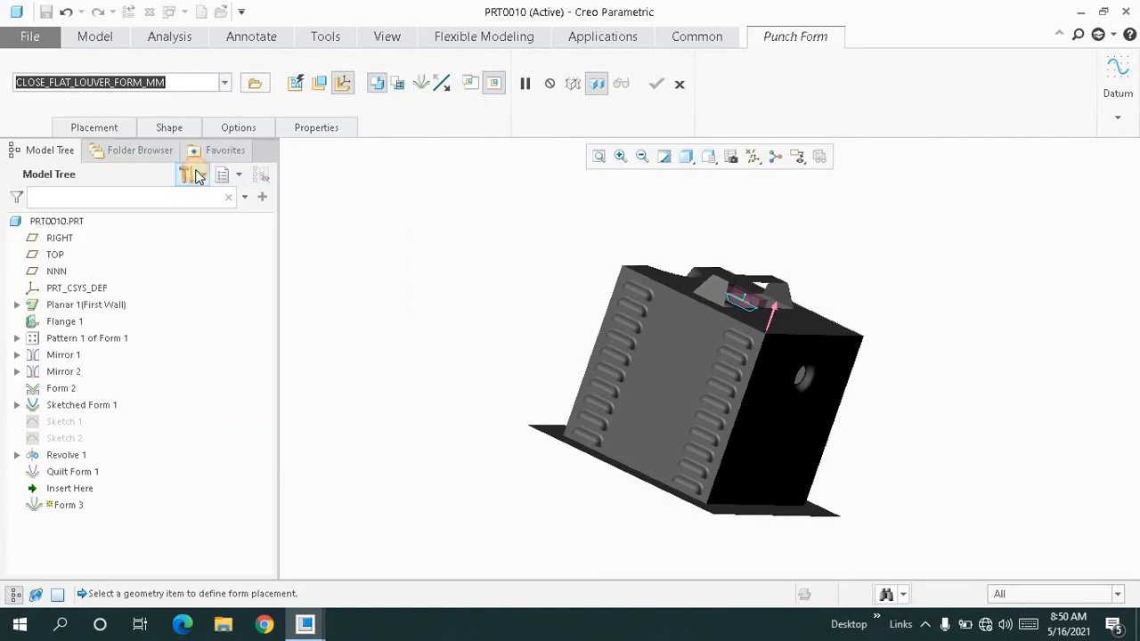
Place the louver punch on the flange side wall that carries the rounded quilt form near its upper edge.
click(120, 130)
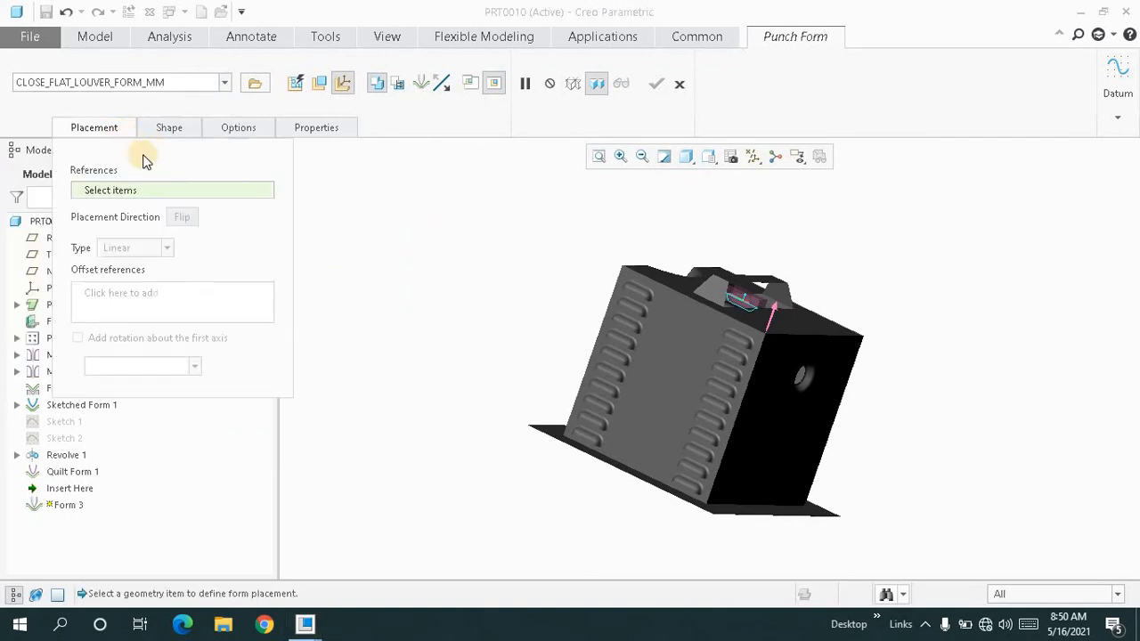
middle_drag(719, 355, 768, 407)
click(768, 407)
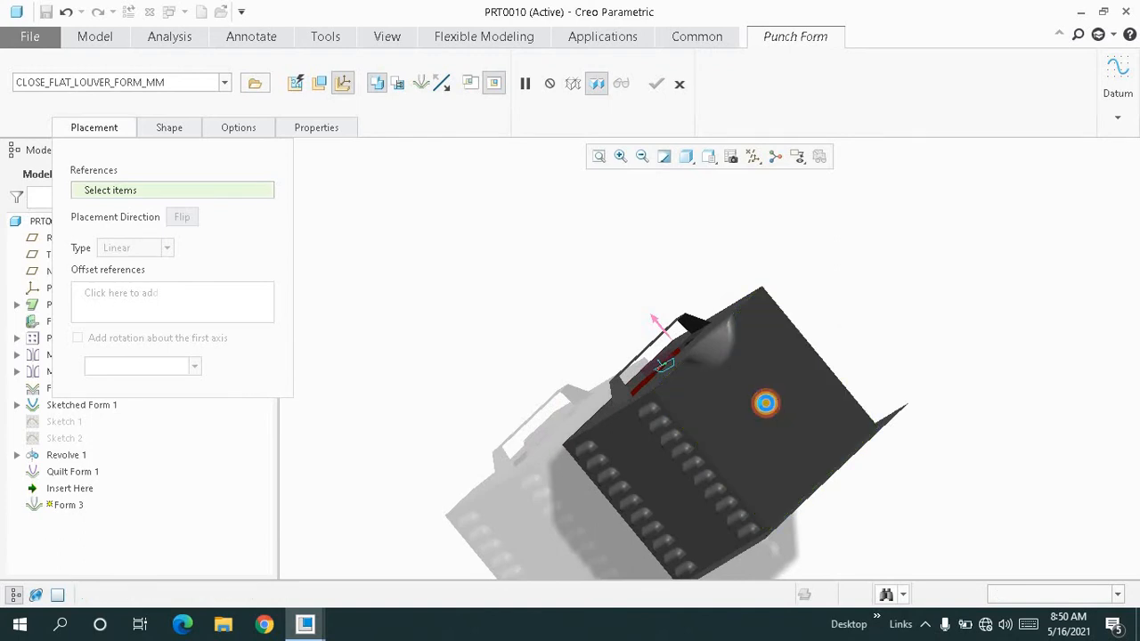
click(600, 158)
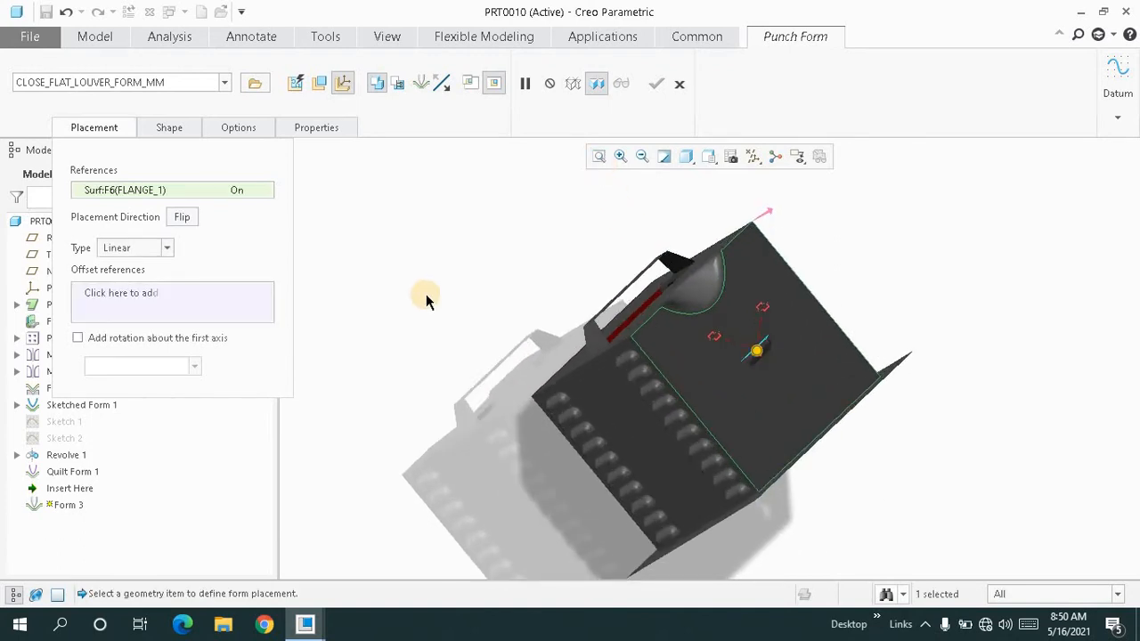
middle_drag(425, 293, 446, 297)
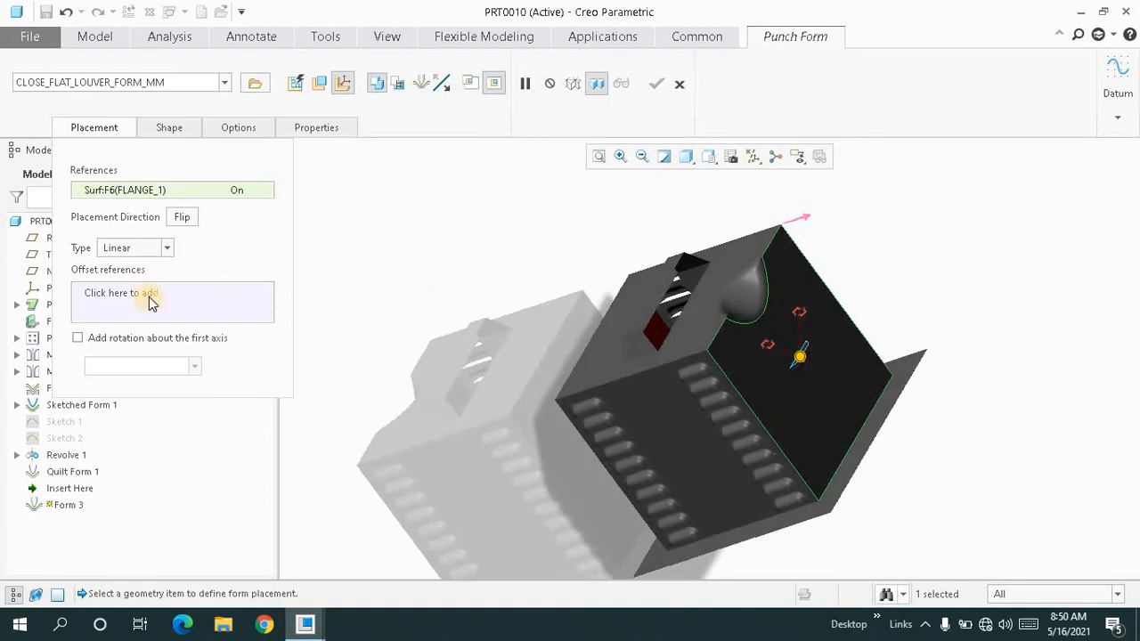
Offset the louver punch 50 from the handle-bearing first wall and 105 from the adjacent flange wall with the rows of louvers.
click(148, 295)
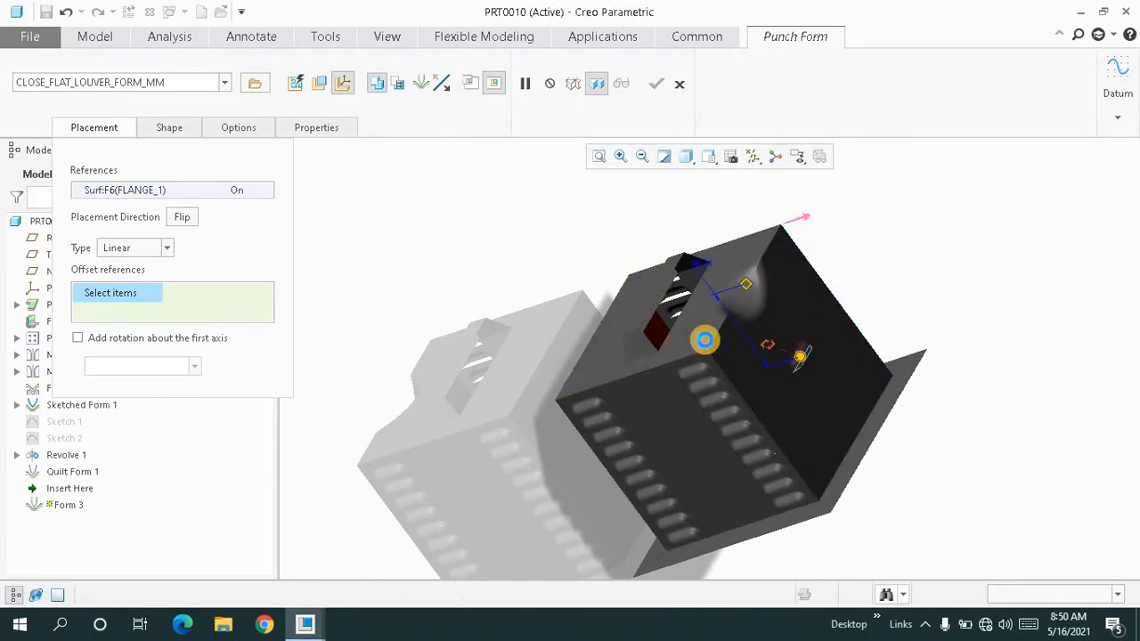
click(703, 336)
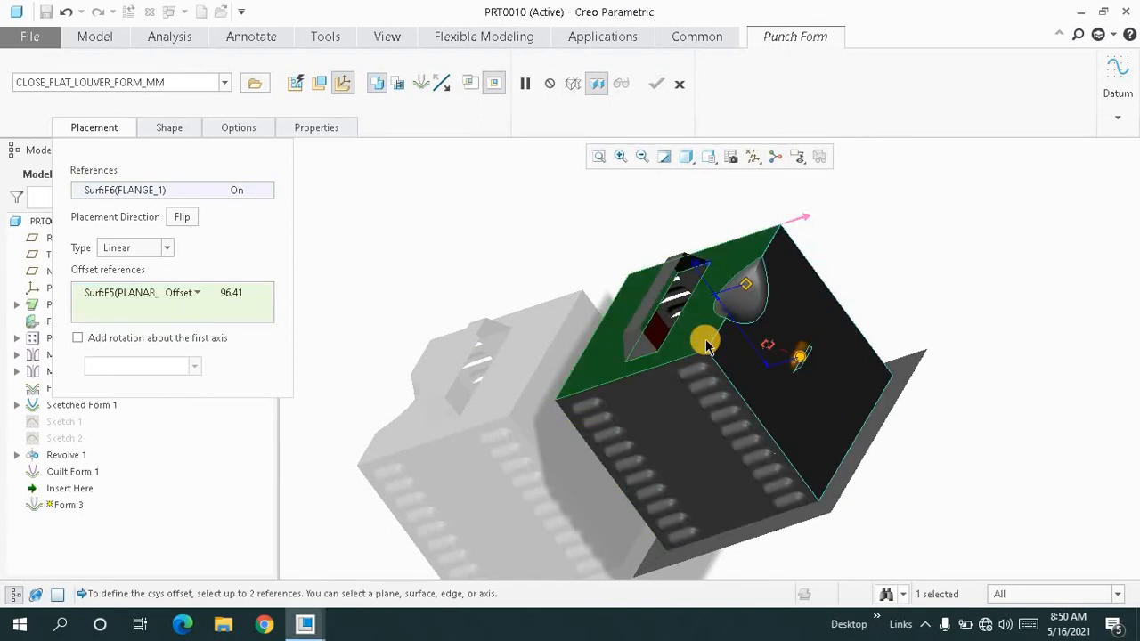
click(677, 405)
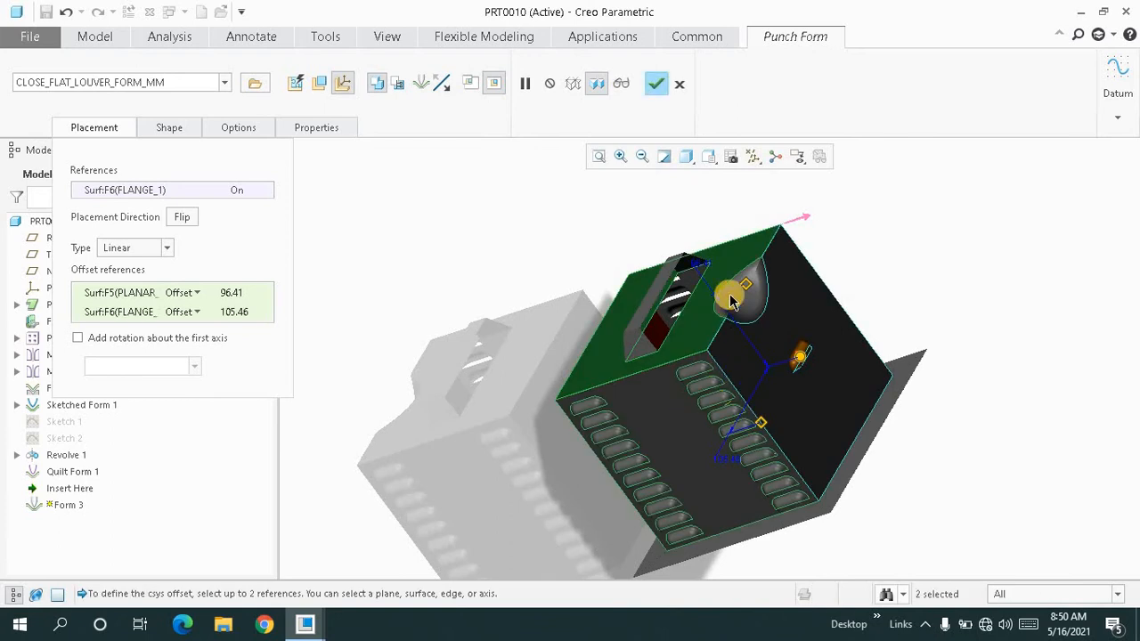
click(702, 260)
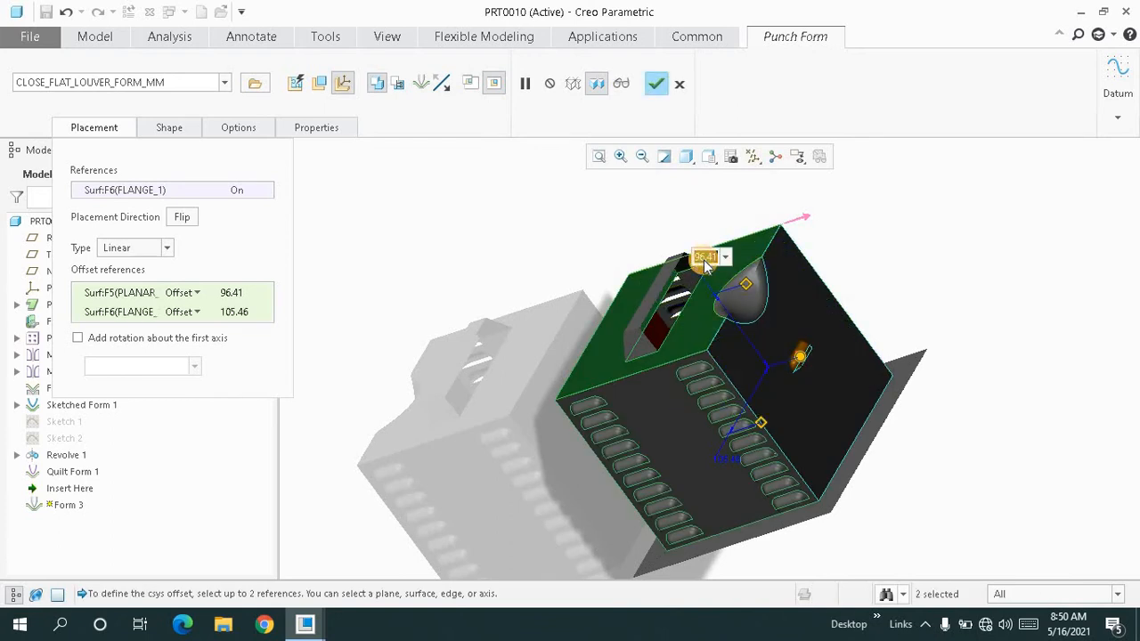
click(705, 265)
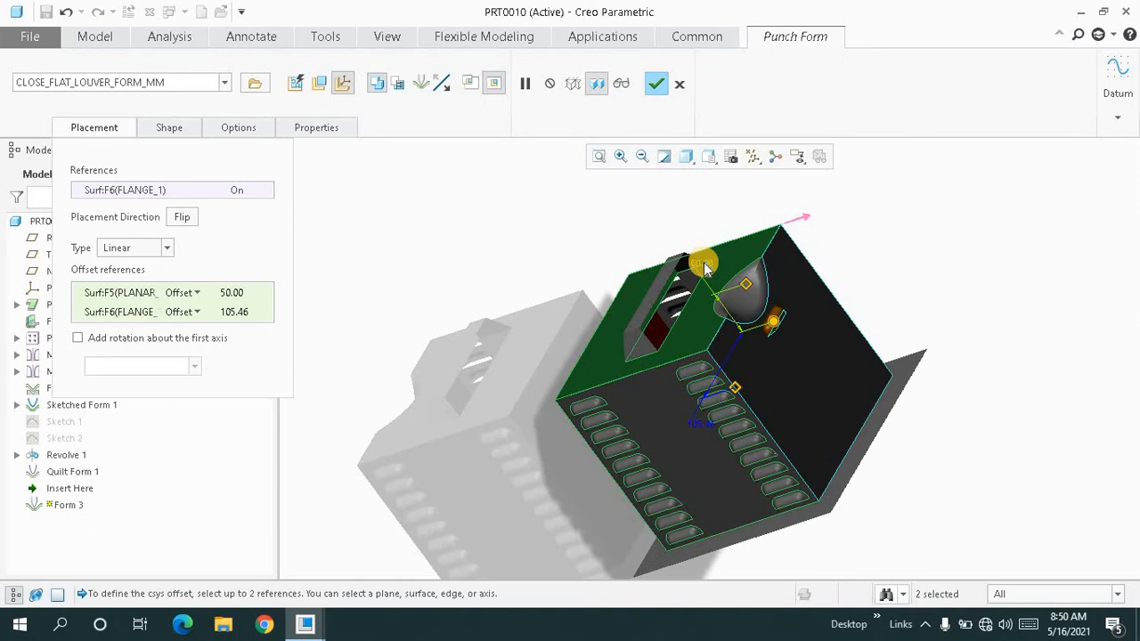
click(701, 431)
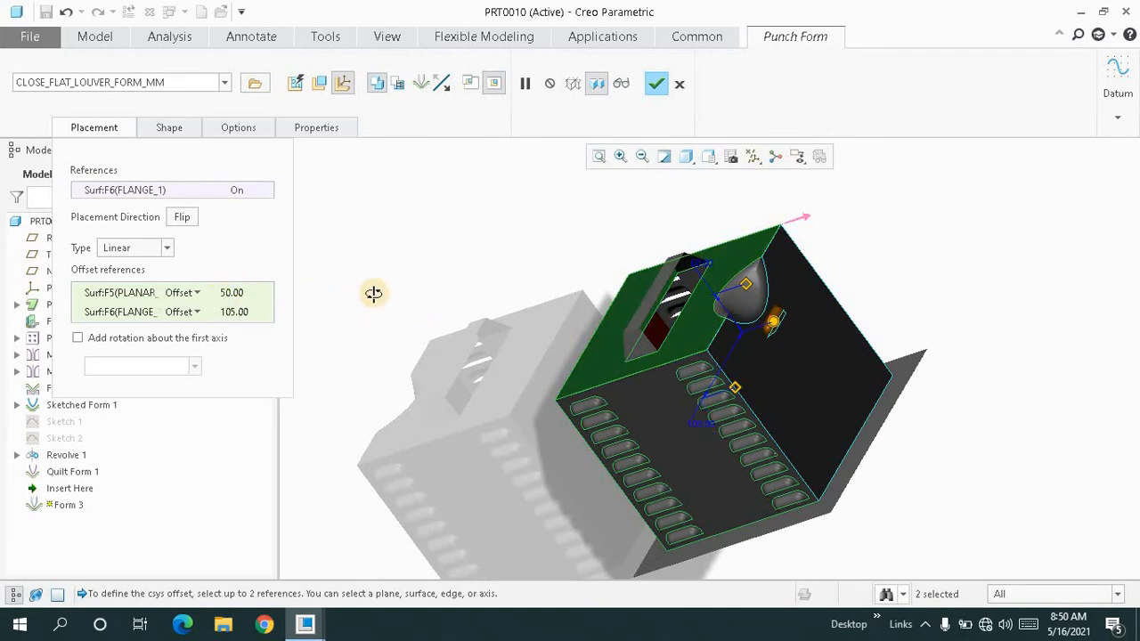
Add rotation about the first axis to the louver punch, trying 45 and 180 degrees.
middle_drag(374, 293, 369, 331)
click(77, 339)
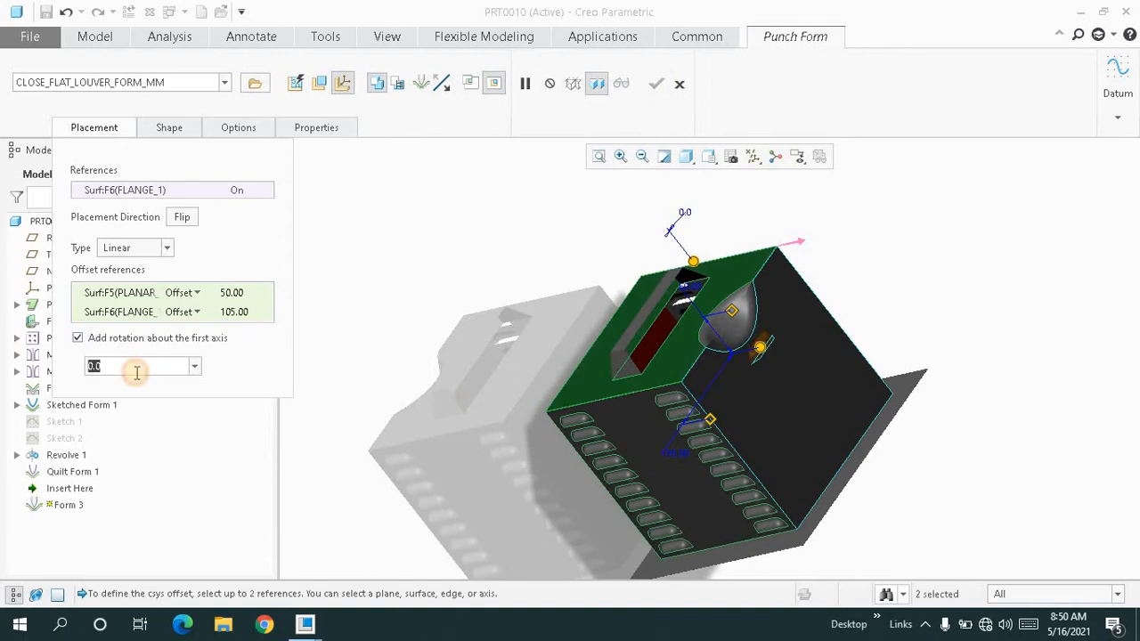
text(45)
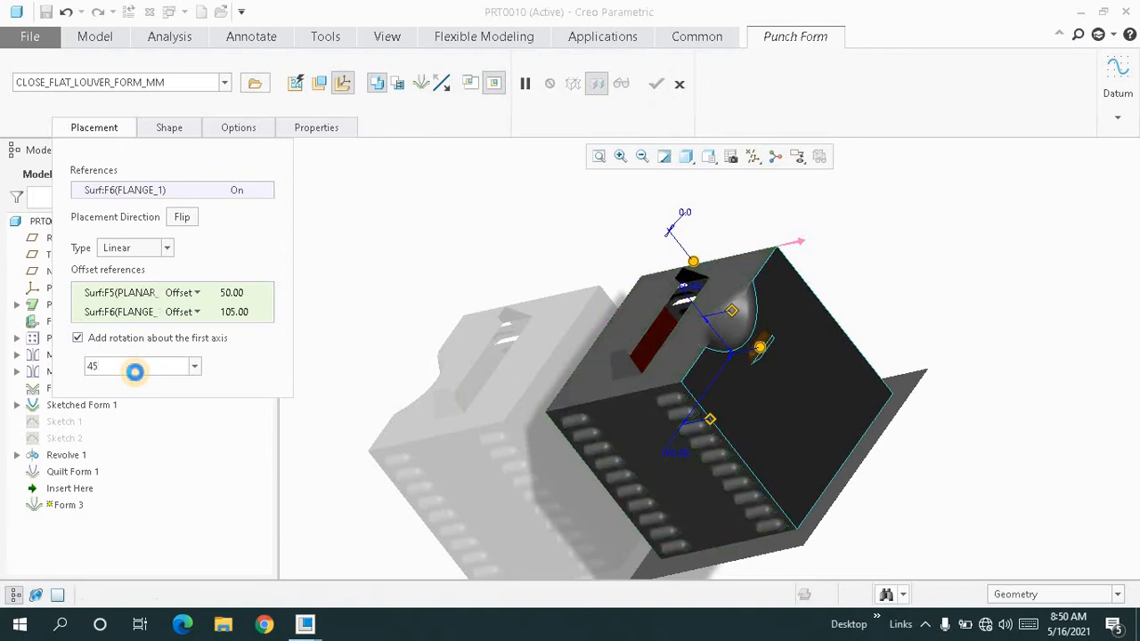
key(Return)
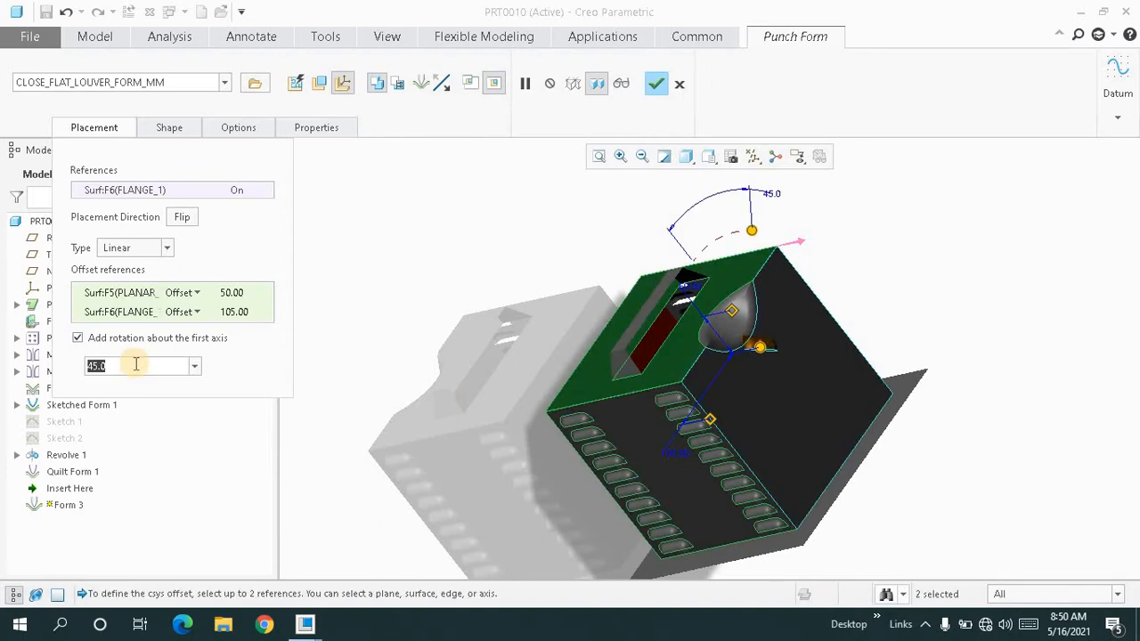
text(180)
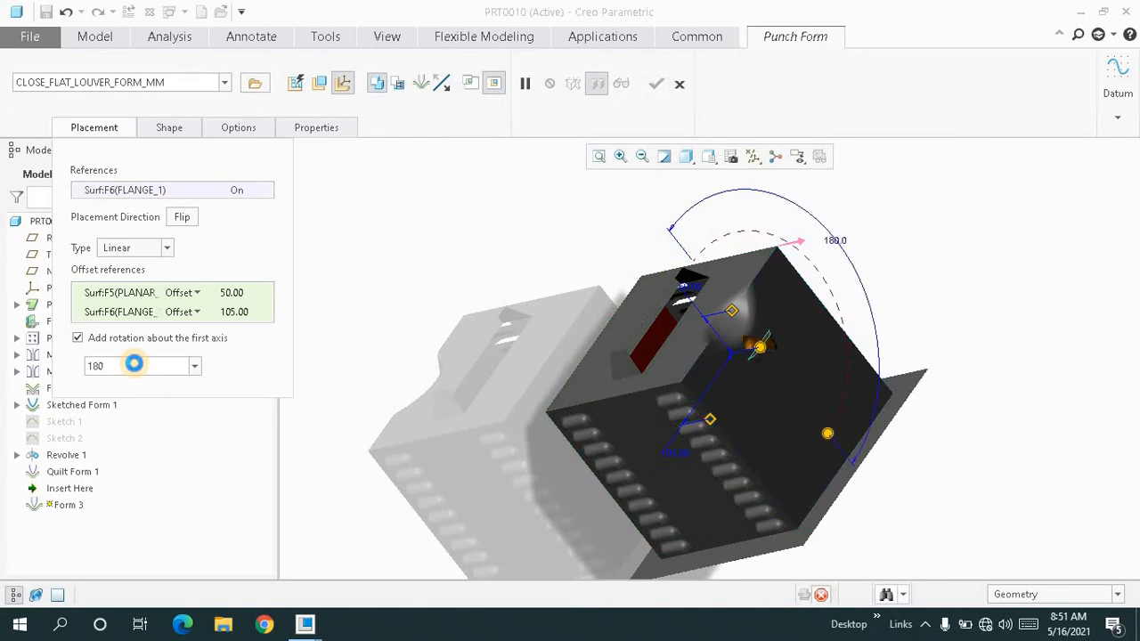
key(Return)
scroll(753, 359, up, 5)
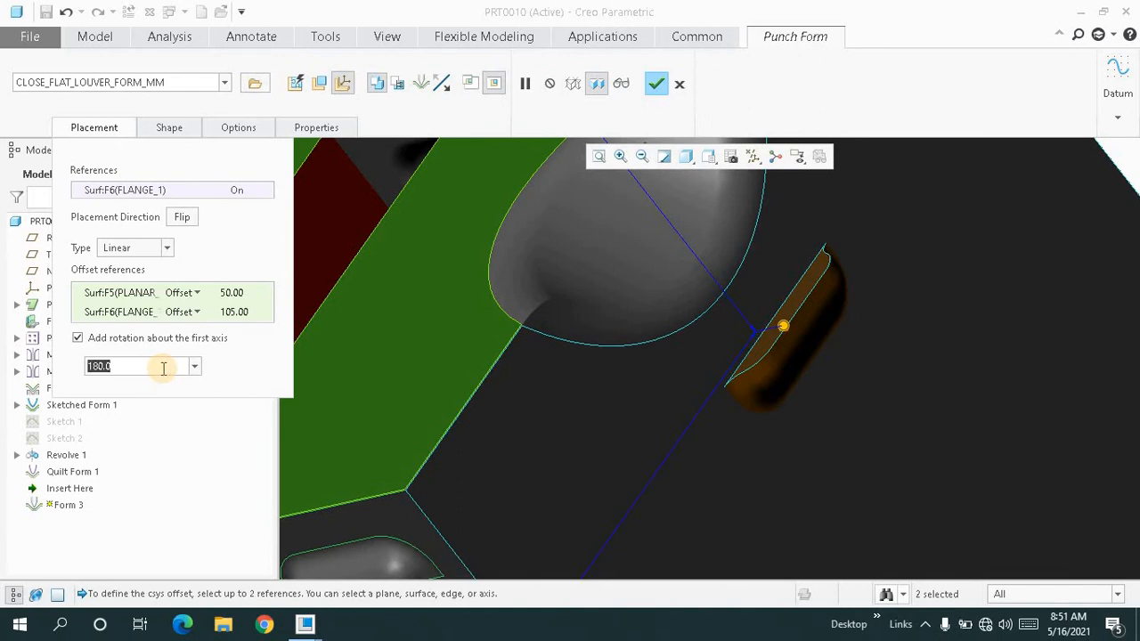
Set the louver punch's rotation about the first axis to 360 degrees.
text(36)
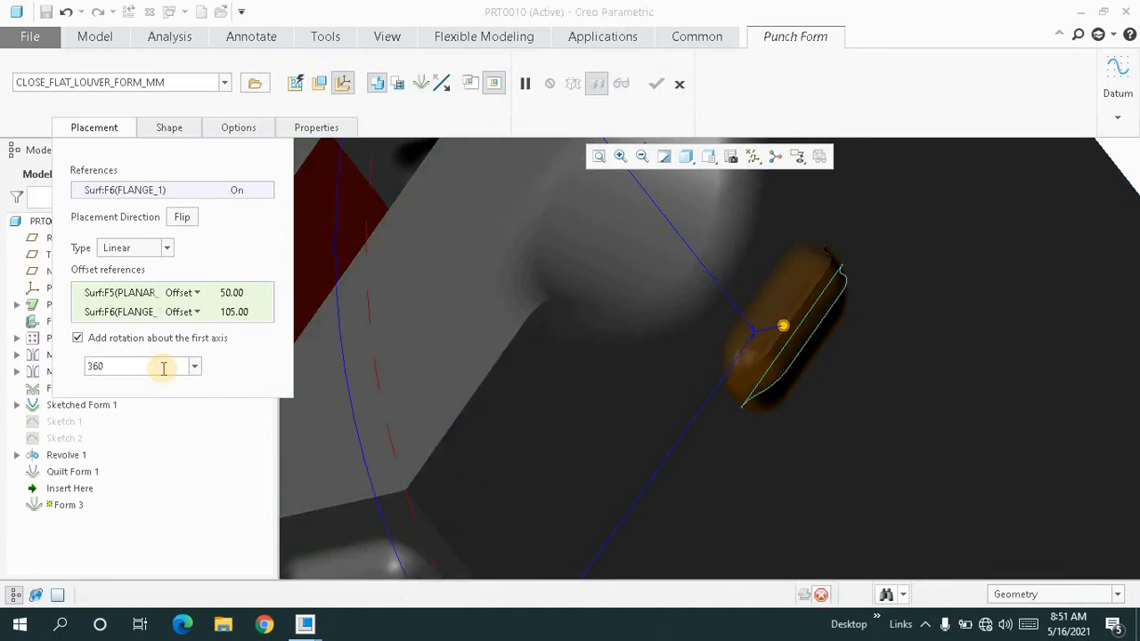
middle_drag(755, 411, 716, 383)
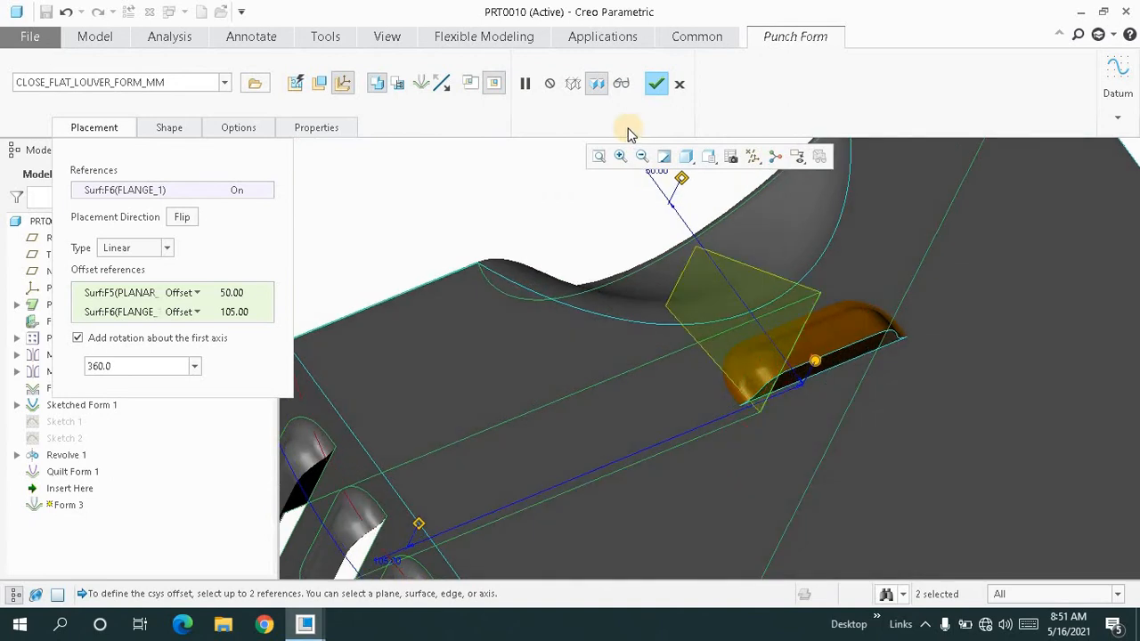
click(598, 157)
middle_drag(713, 302, 457, 311)
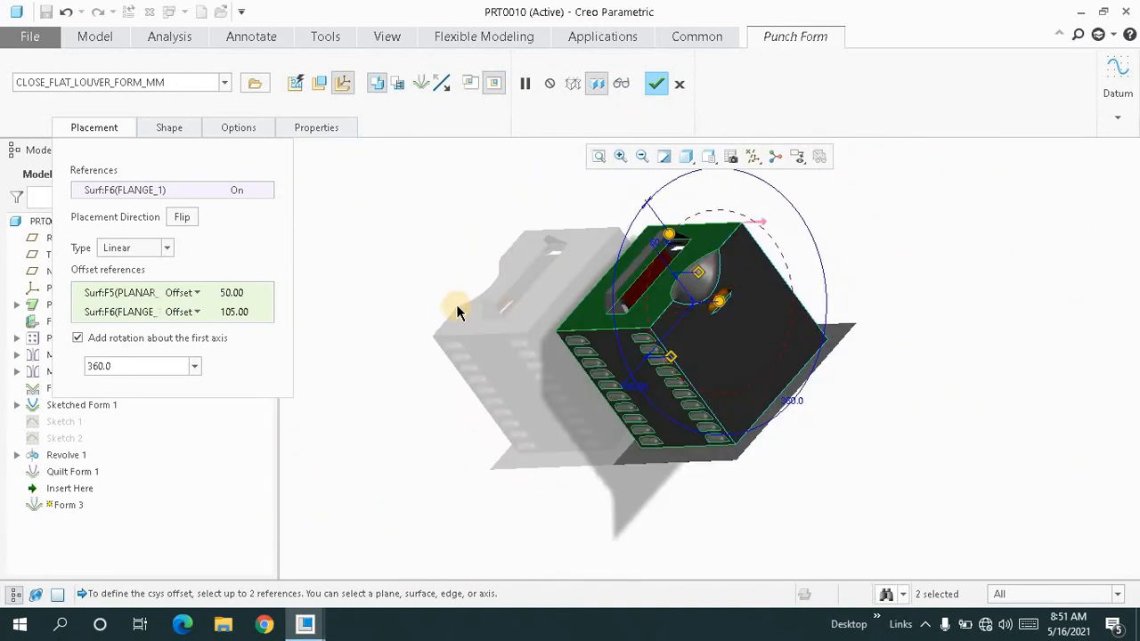
click(189, 131)
click(189, 132)
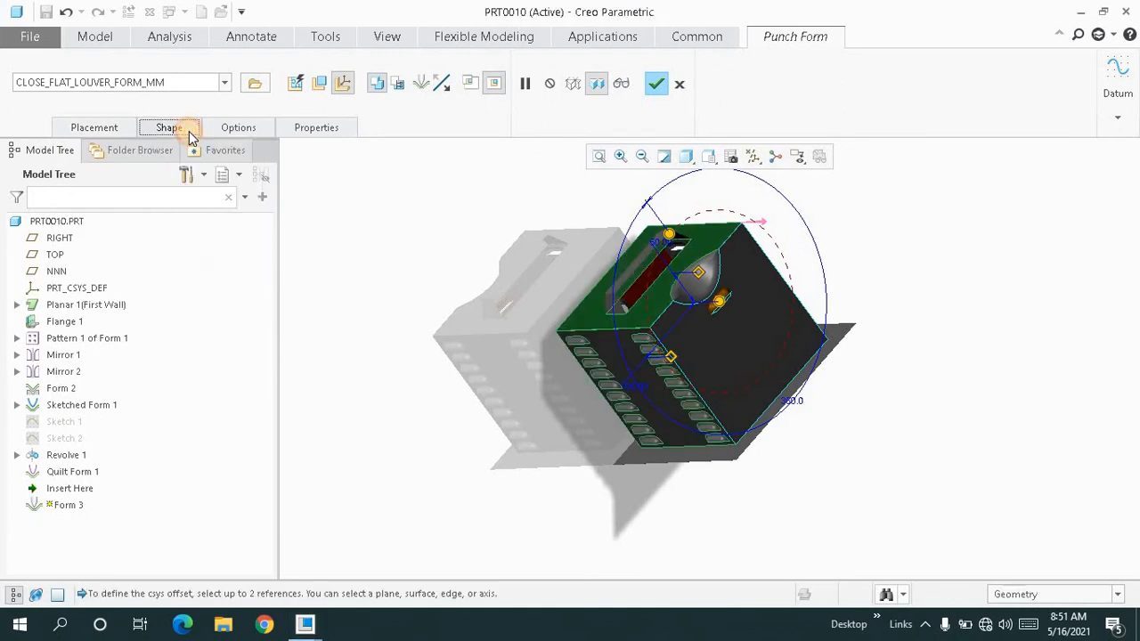
click(188, 132)
click(182, 132)
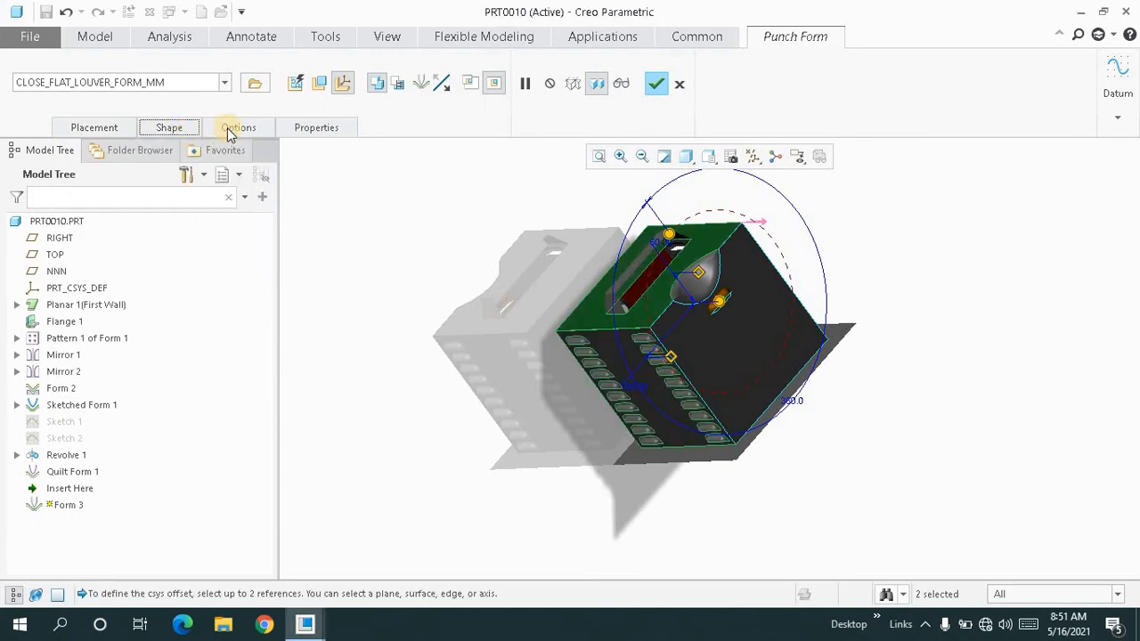
Round the louver's nonplacement and placement edges, using an inside radius of 1.00 for the placement edges.
click(237, 130)
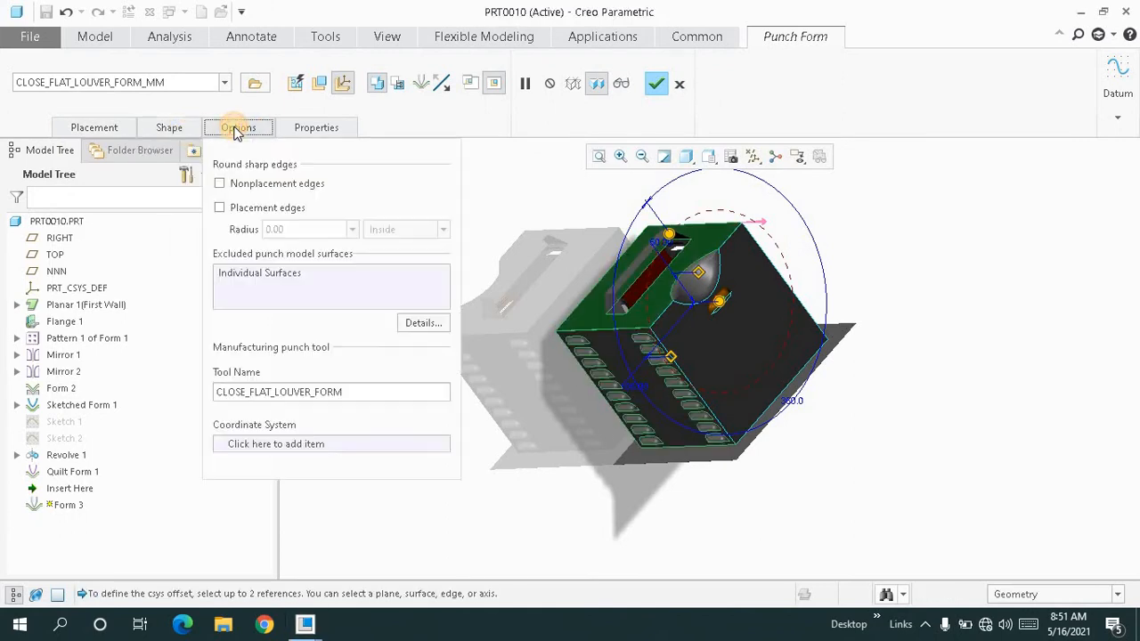
click(223, 186)
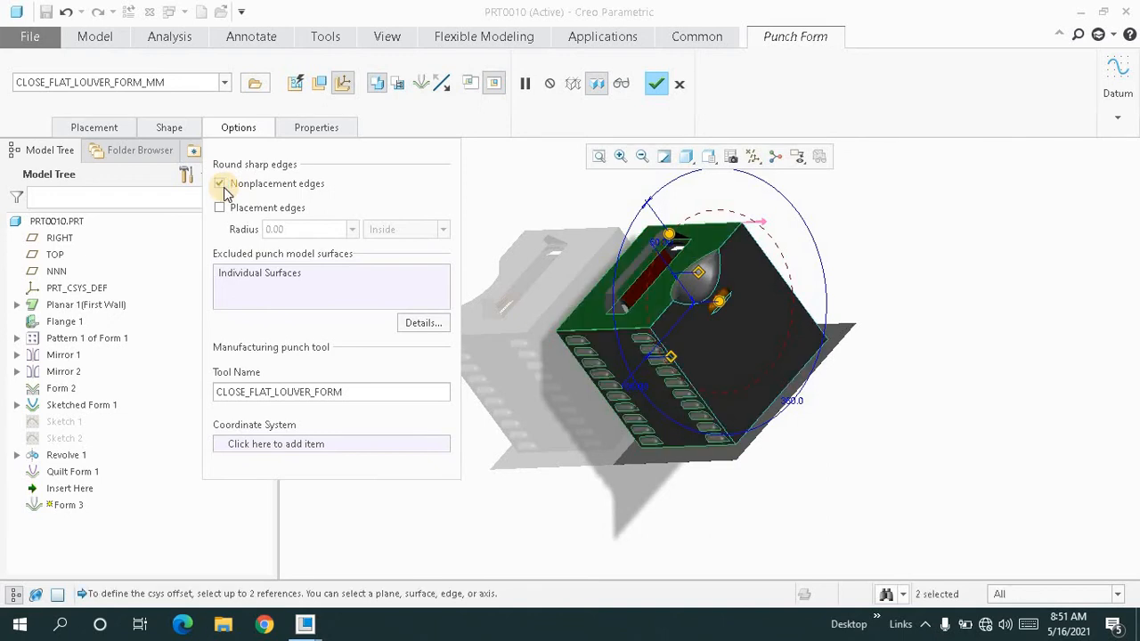
click(219, 208)
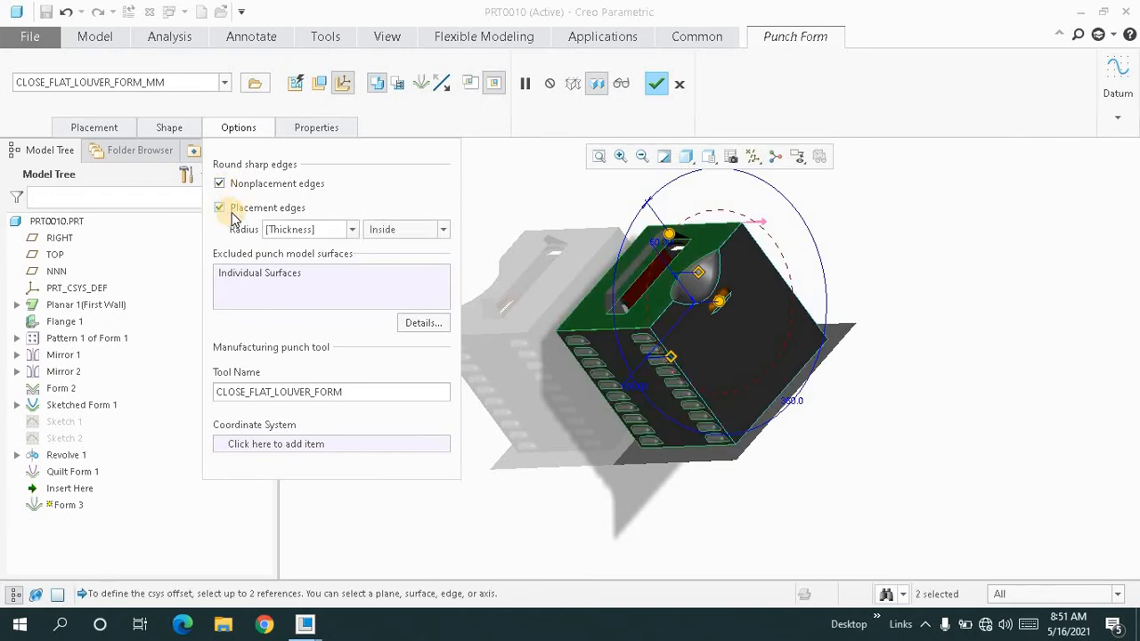
scroll(732, 316, down, 10)
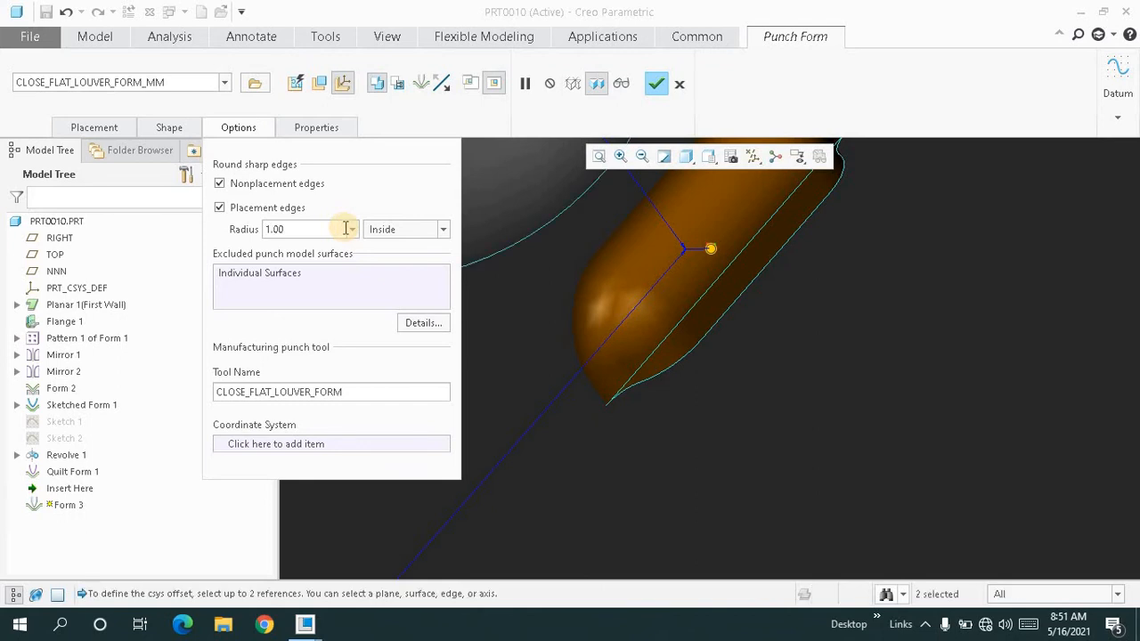
Check the punch model surfaces excluded from the louver and complete the punch form.
click(300, 281)
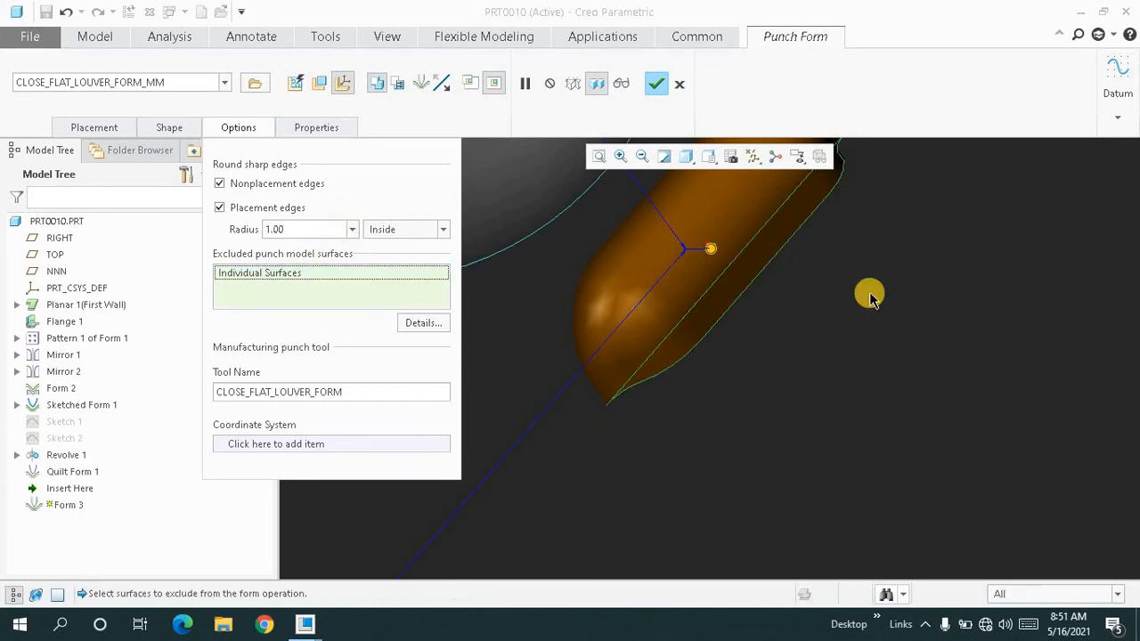
middle_drag(797, 285, 774, 229)
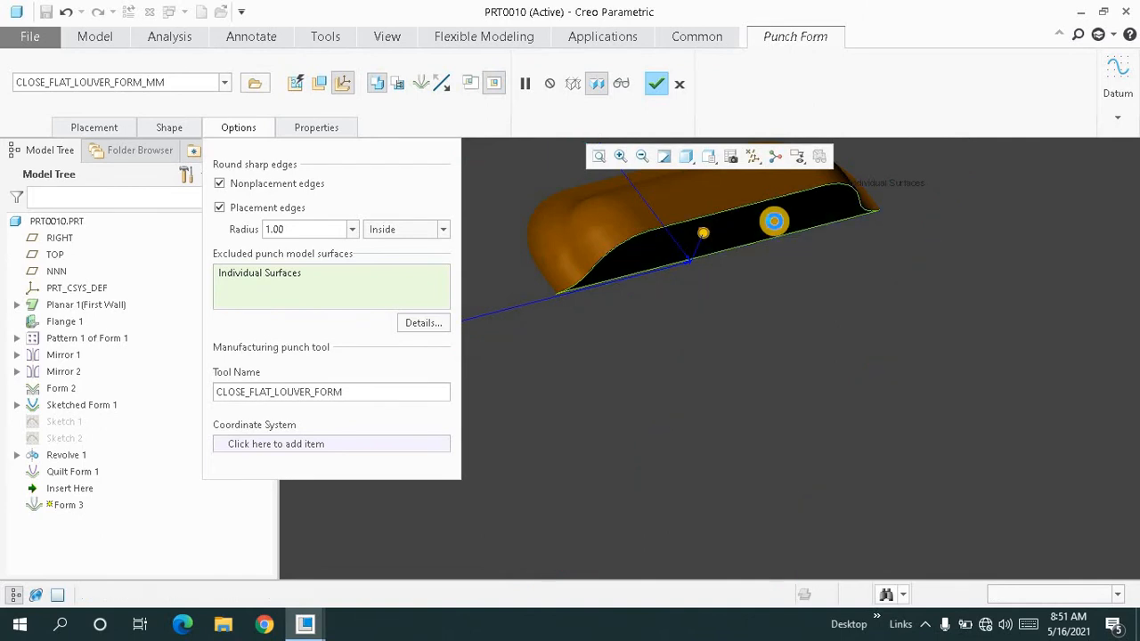
click(237, 127)
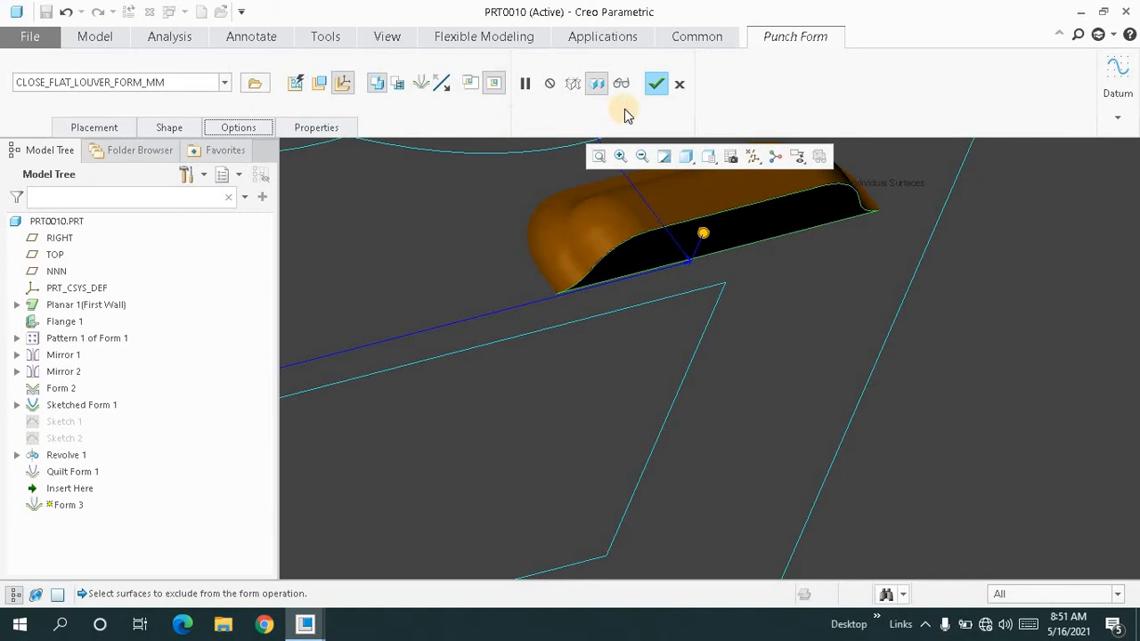
click(657, 84)
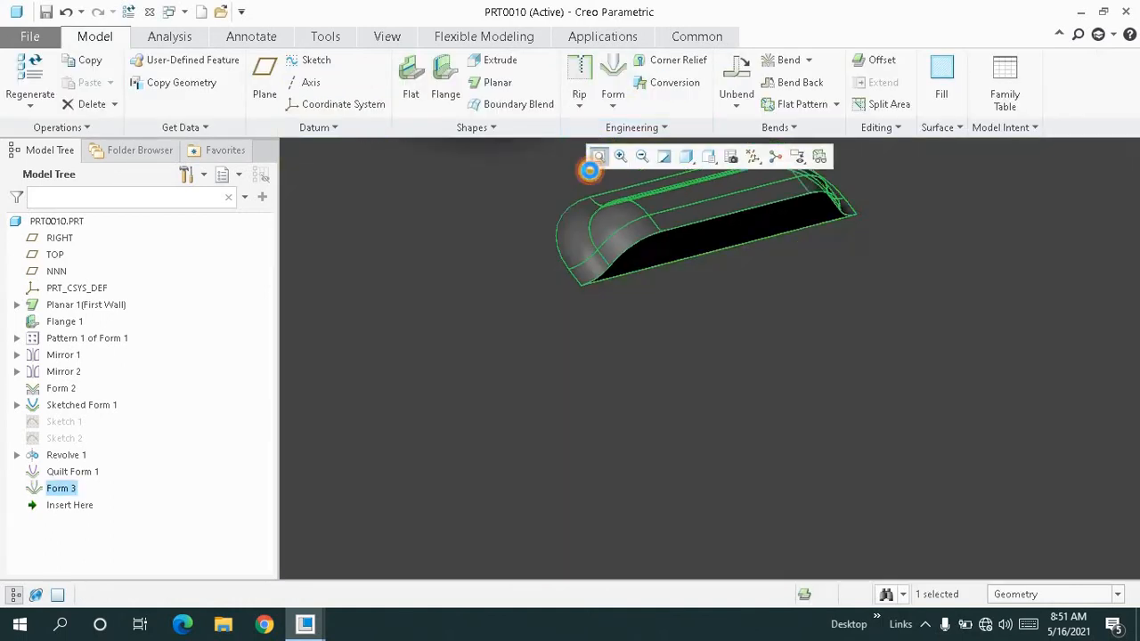
Examine the finished louver below the rounded quilt form and the whole enclosure from several angles.
middle_drag(590, 170, 684, 329)
scroll(741, 294, down, 10)
mouse_move(738, 364)
middle_down()
mouse_move(730, 348)
mouse_move(702, 372)
mouse_move(773, 366)
middle_up()
click(598, 156)
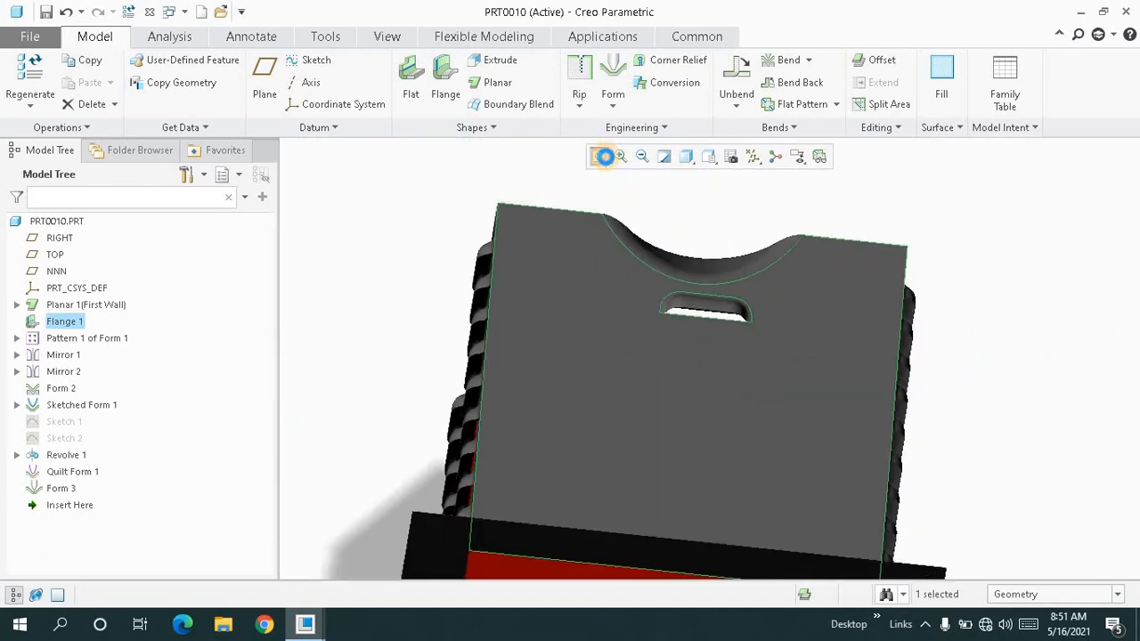
click(570, 233)
mouse_move(569, 235)
middle_down()
mouse_move(518, 265)
mouse_move(539, 261)
mouse_move(591, 198)
middle_up()
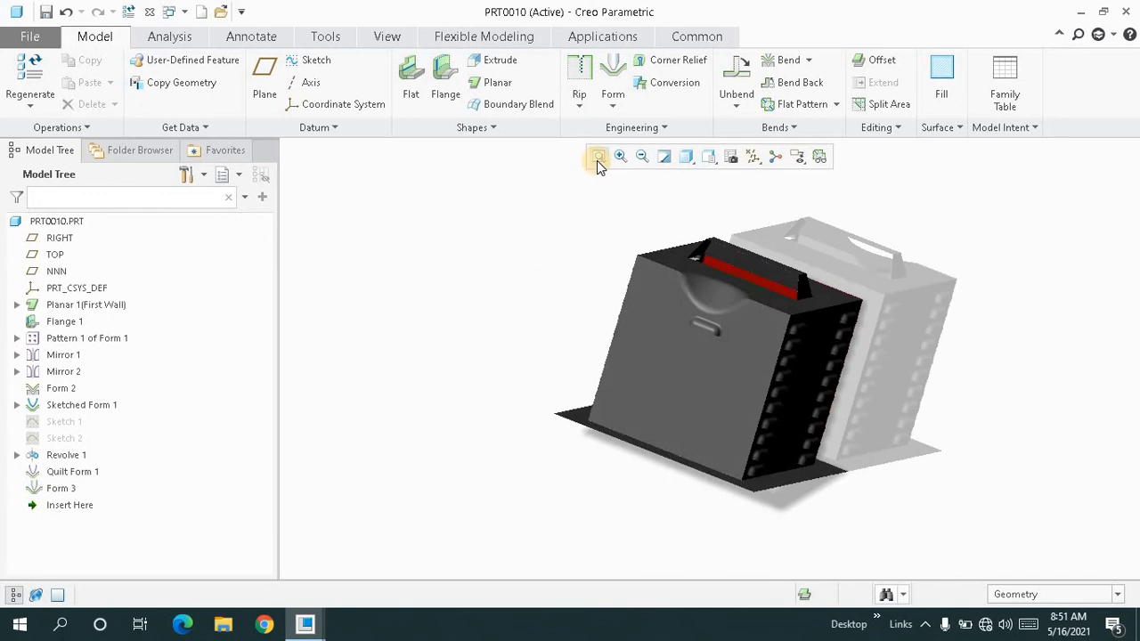
click(575, 246)
middle_drag(570, 255, 597, 179)
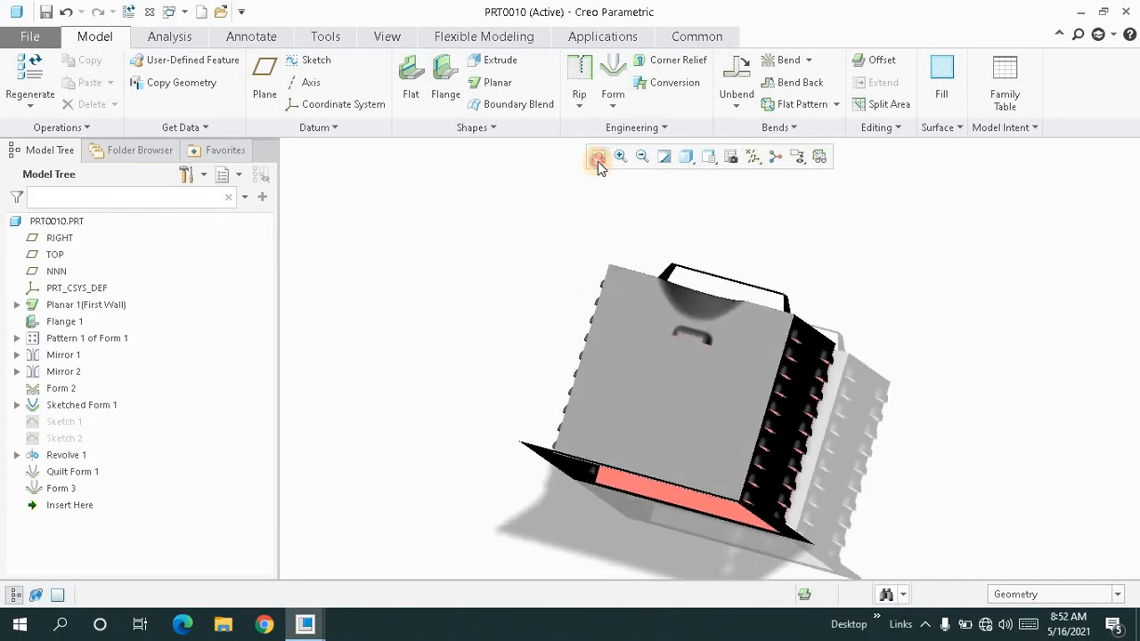
middle_drag(552, 260, 540, 270)
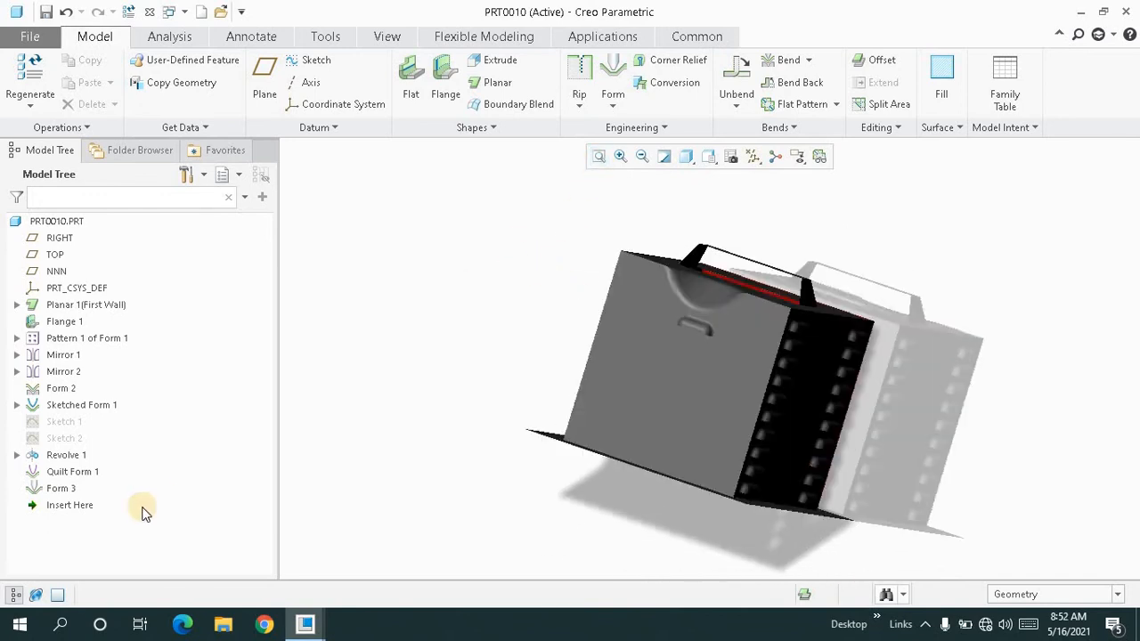
Start a Direction pattern of the Form 3 louver along the wall's side edge next to the louvered wall.
click(57, 488)
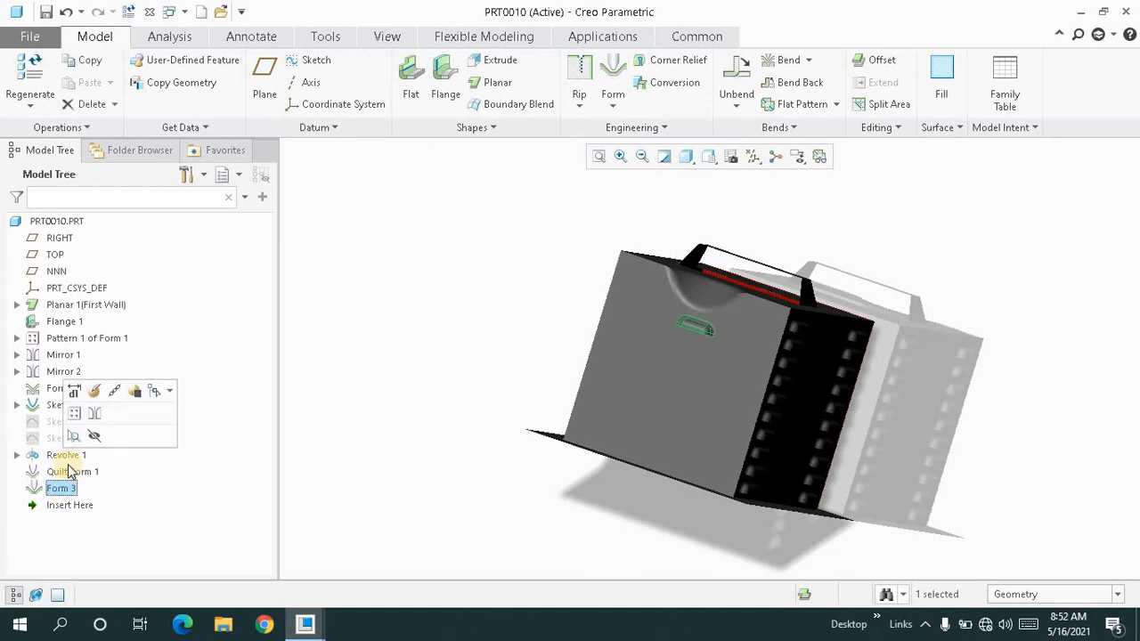
click(80, 417)
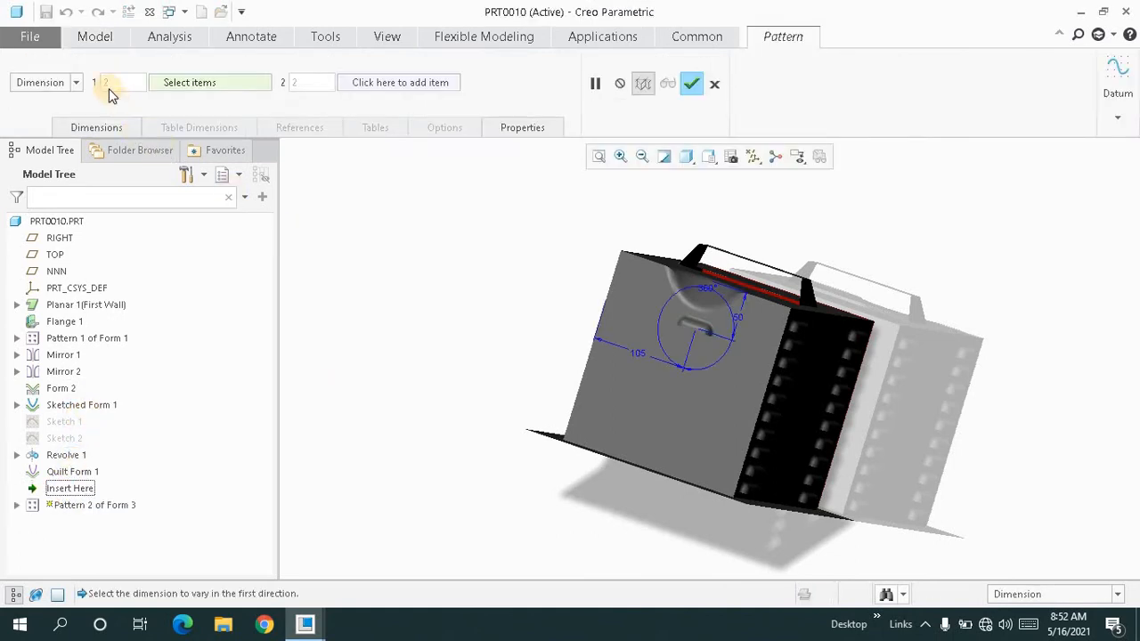
click(79, 82)
click(71, 111)
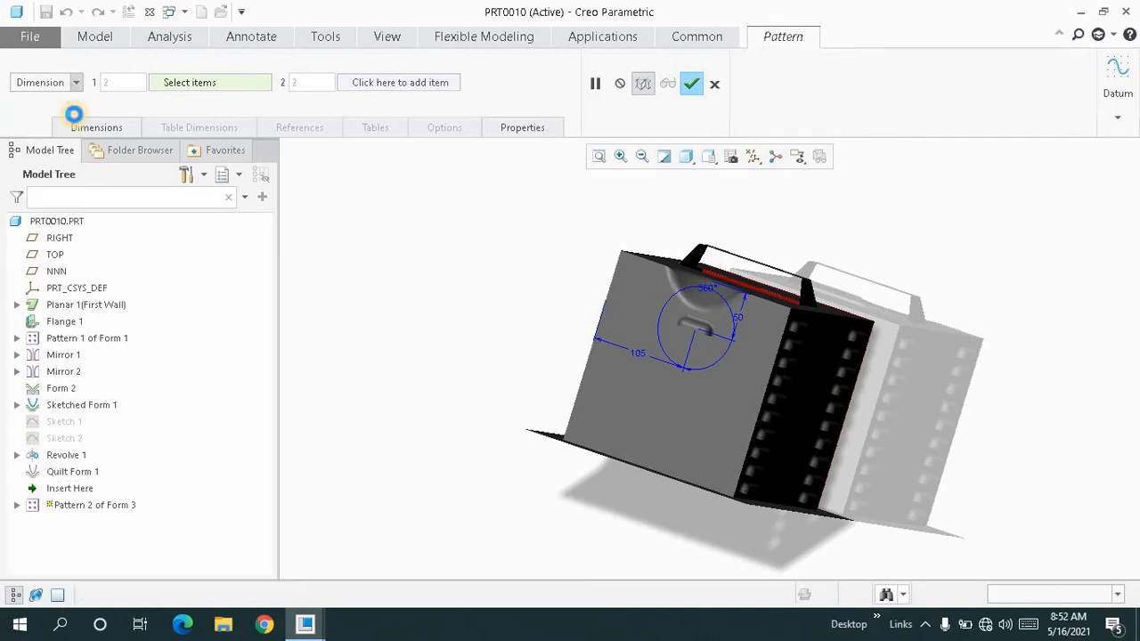
click(752, 443)
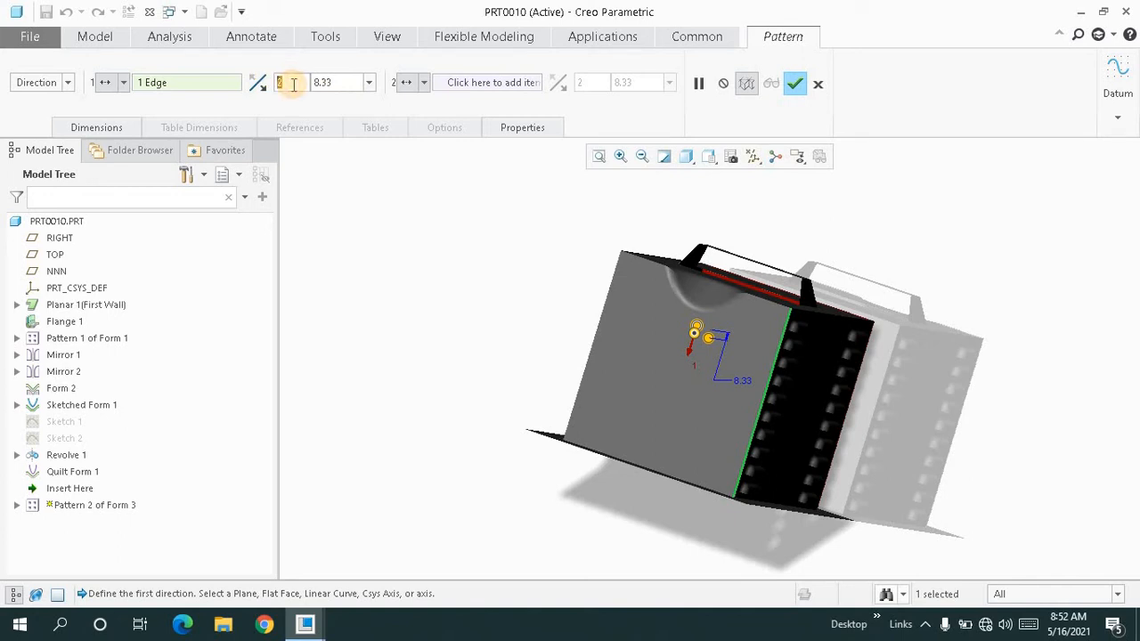
Set the louver pattern's first direction to 5 members with a spacing of 25.
text(5)
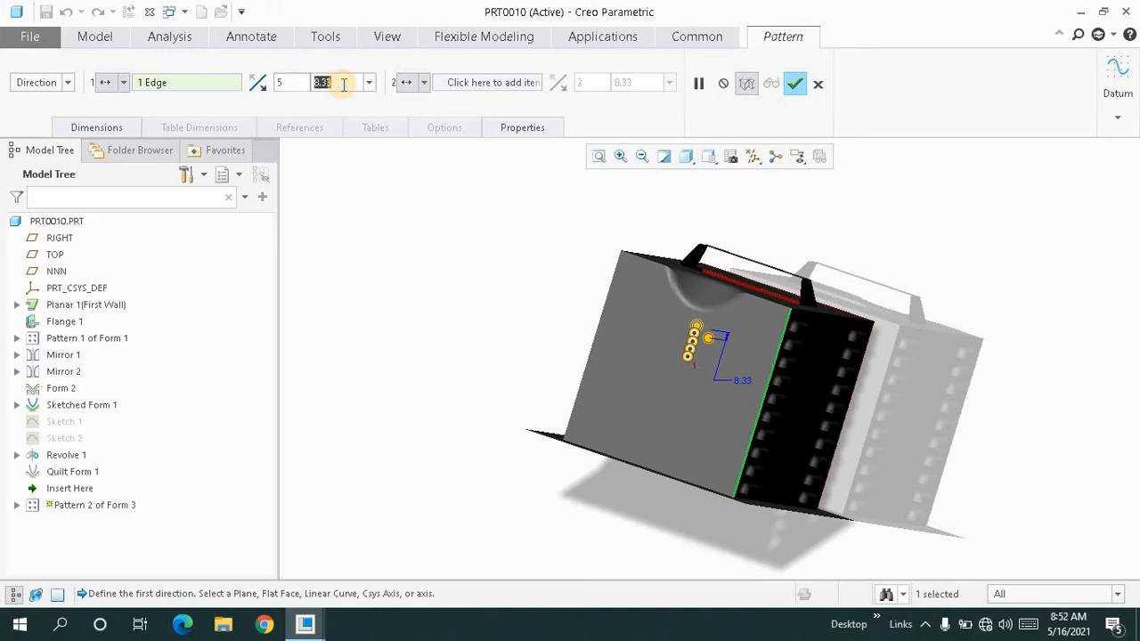
text(21)
key(Return)
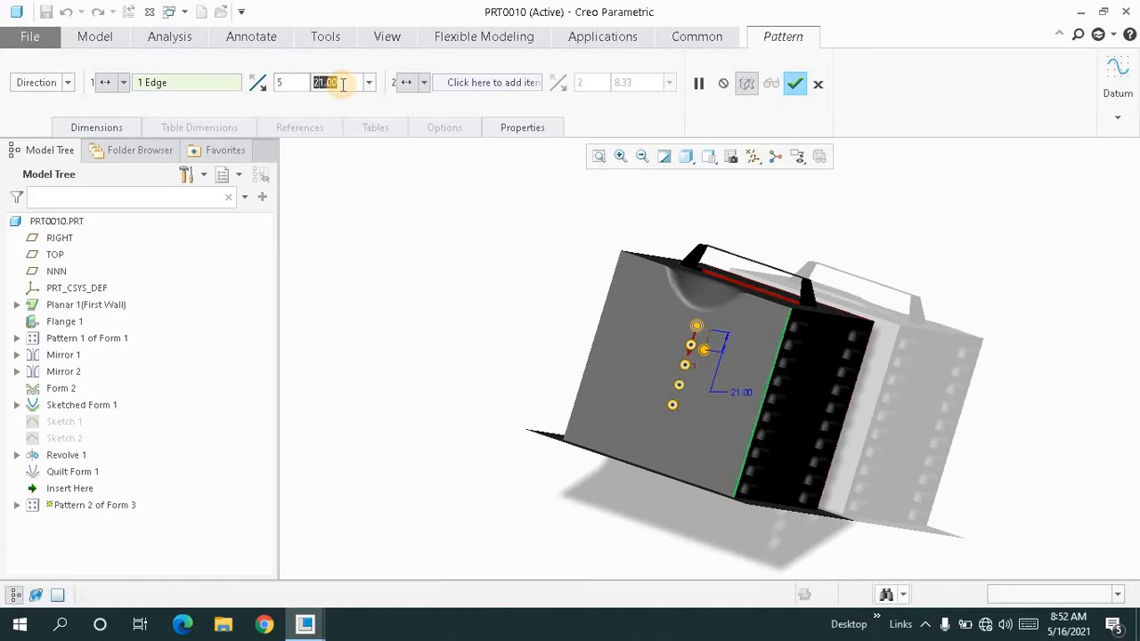
text(25)
key(Return)
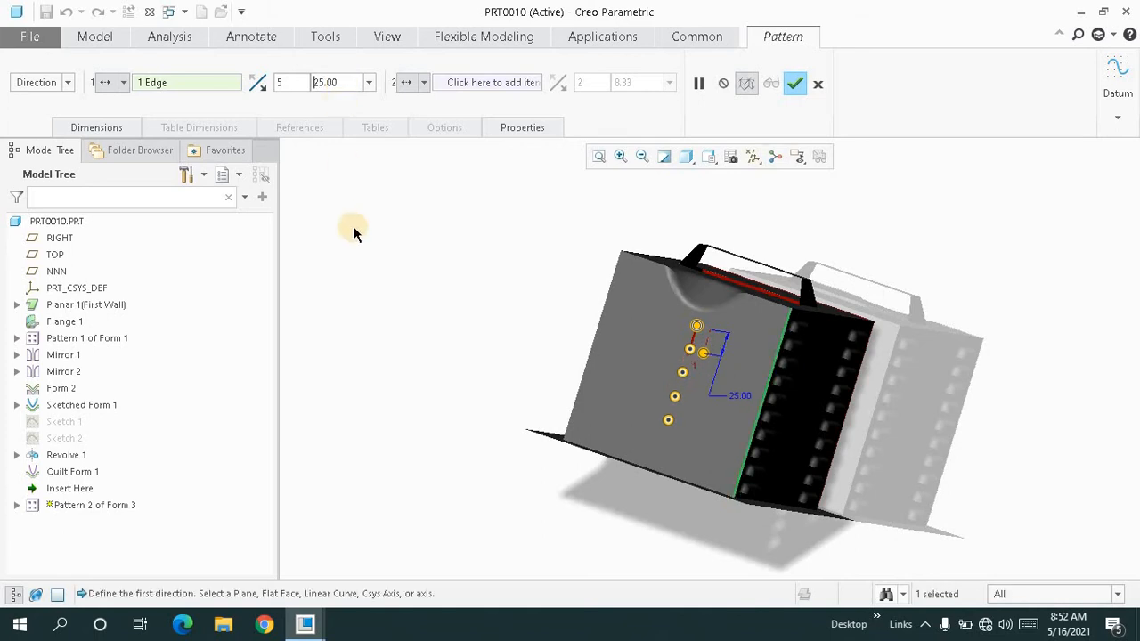
Complete the five-member louver pattern and examine the row of louvers below the rounded quilt form.
middle_click(472, 233)
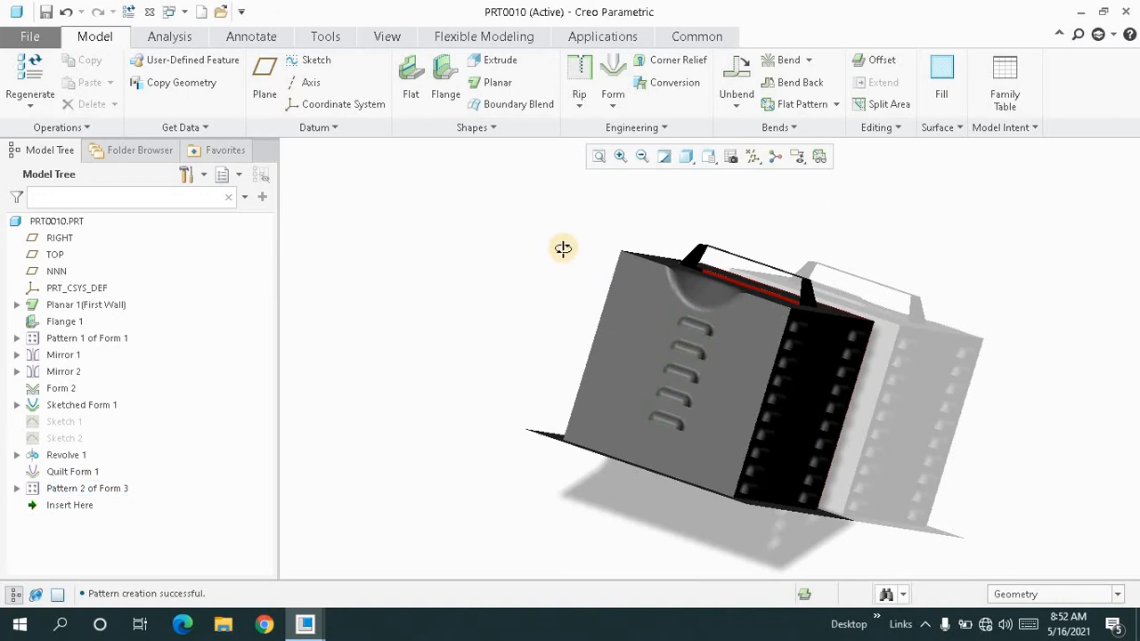
middle_drag(562, 247, 582, 208)
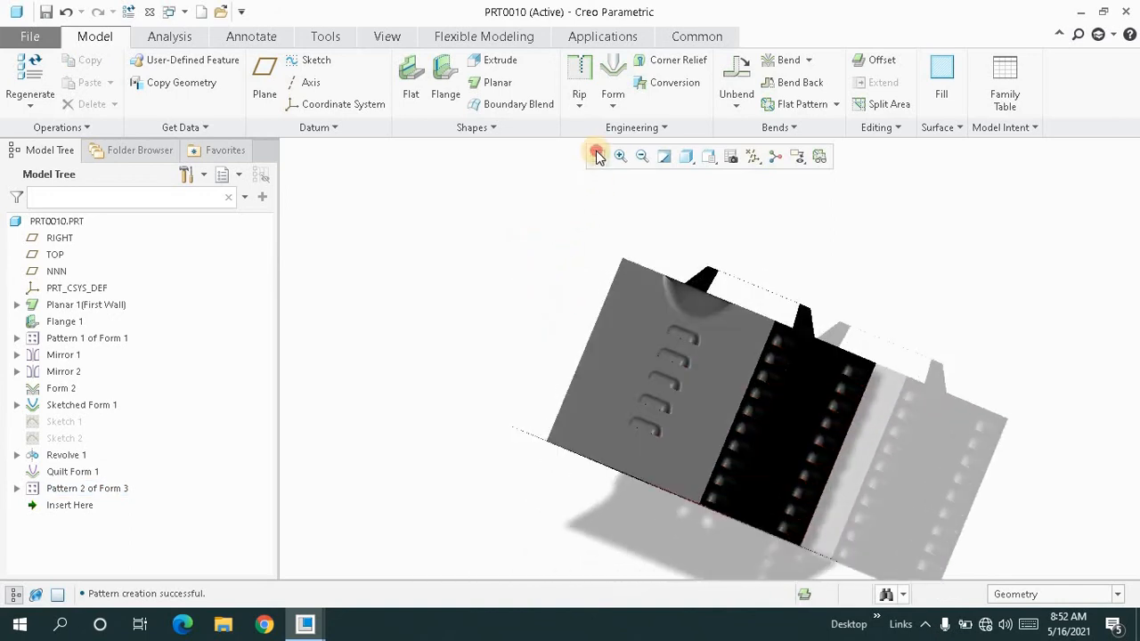
middle_drag(718, 372, 637, 244)
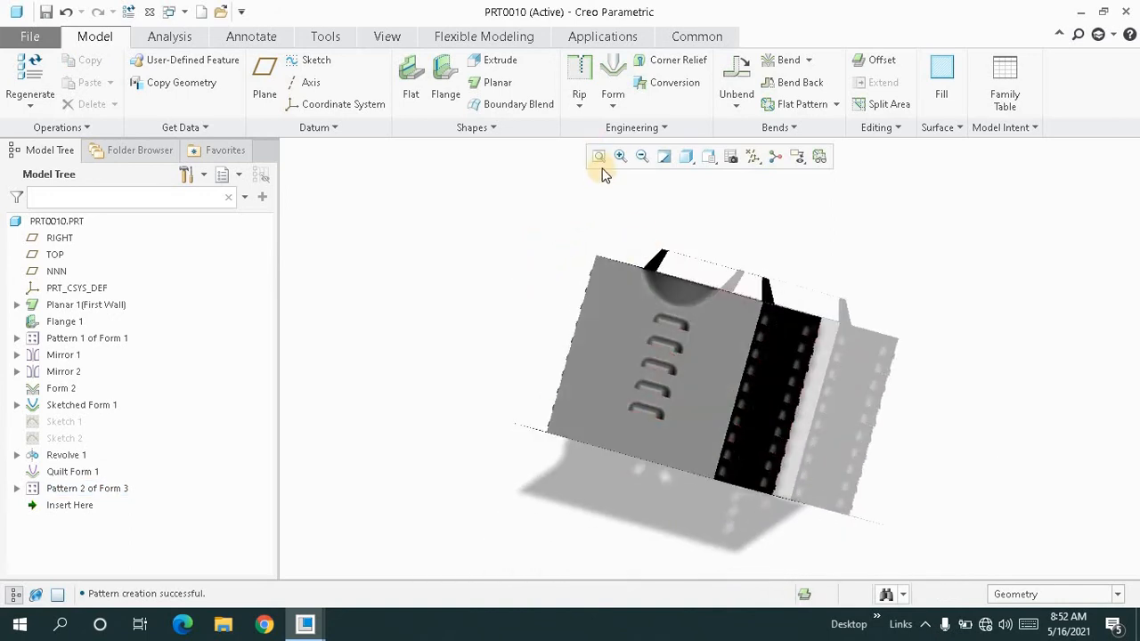
middle_drag(605, 182, 635, 213)
click(623, 114)
click(514, 241)
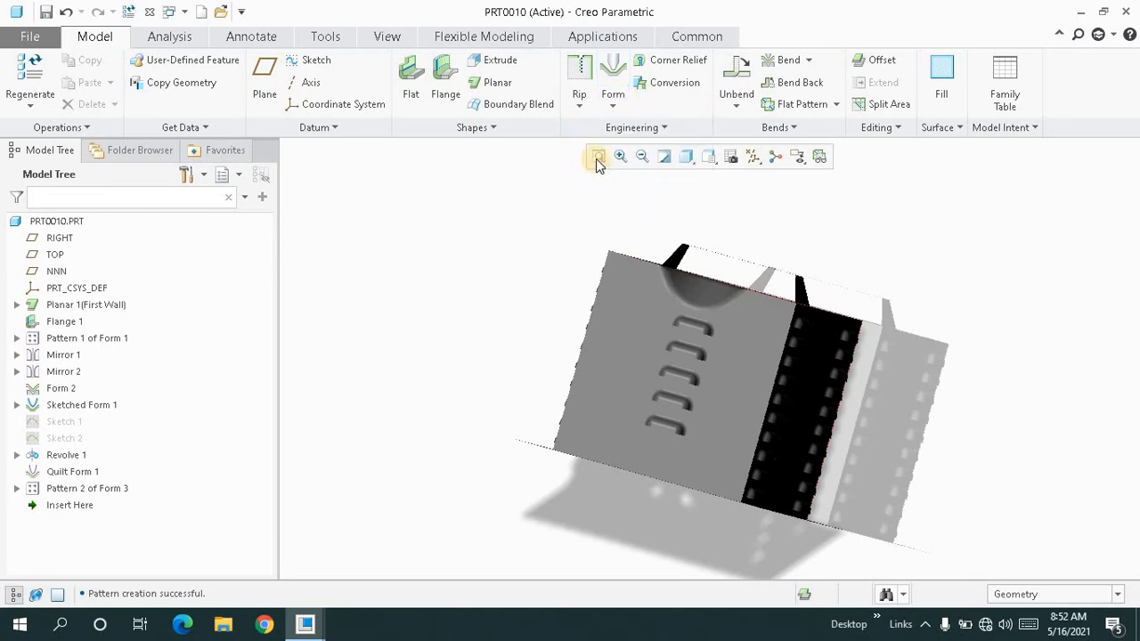
middle_drag(681, 294, 684, 346)
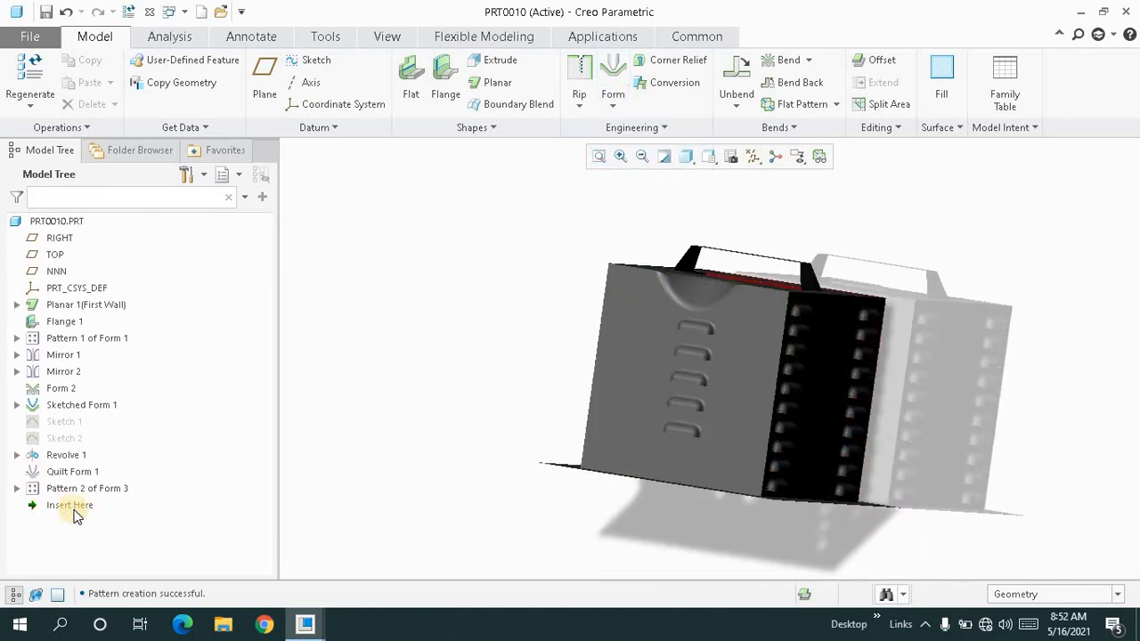
click(600, 159)
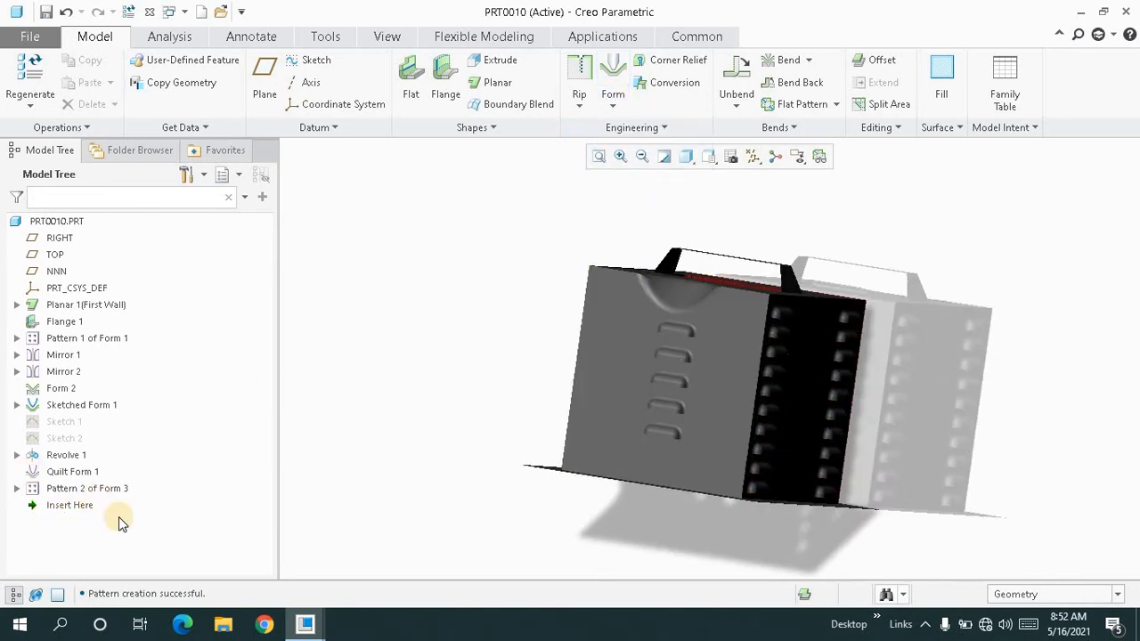
Delete Quilt Form 1 and the Pattern 2 of Form 3 louver pattern together.
click(78, 495)
ctrl+click(77, 471)
right_click(76, 471)
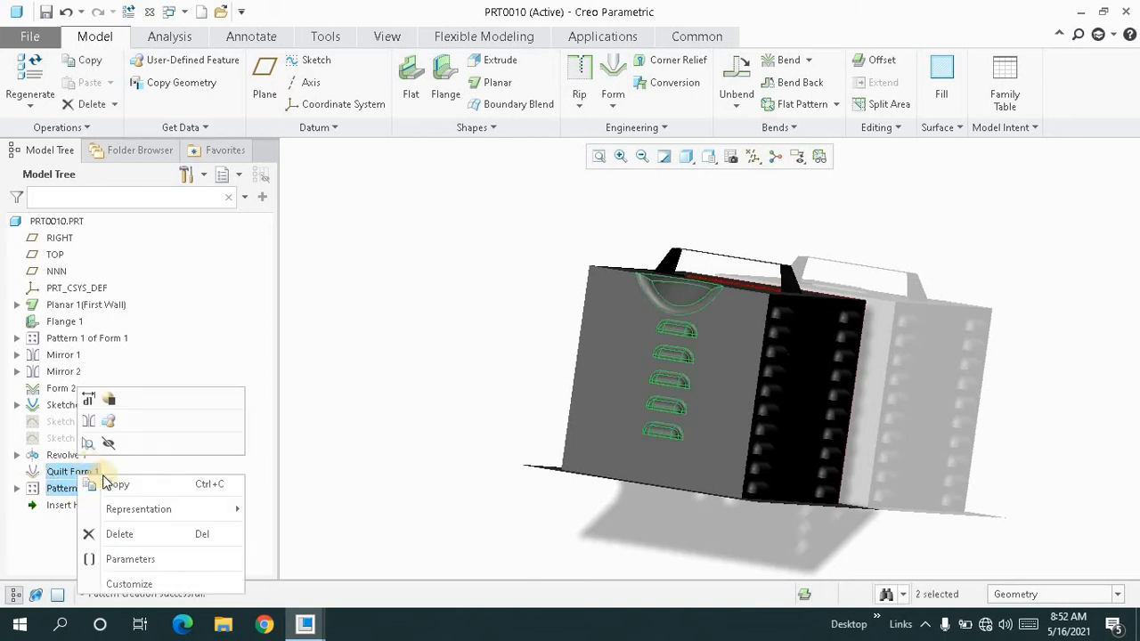
click(119, 533)
click(518, 332)
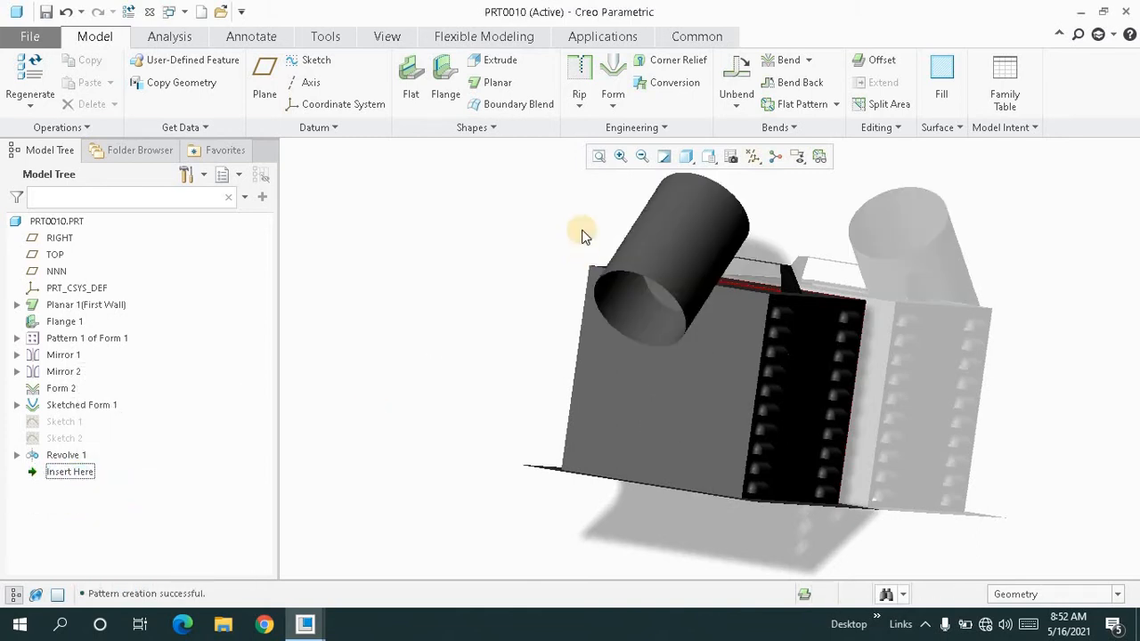
Hide the Revolve 1 cylindrical surface.
click(598, 158)
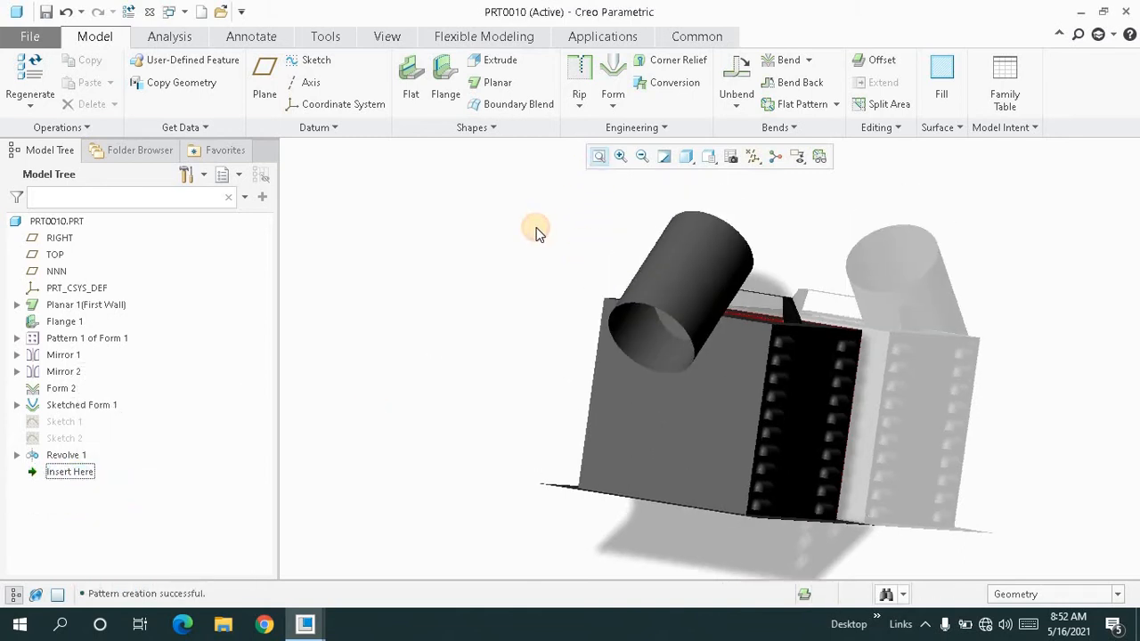
right_click(75, 456)
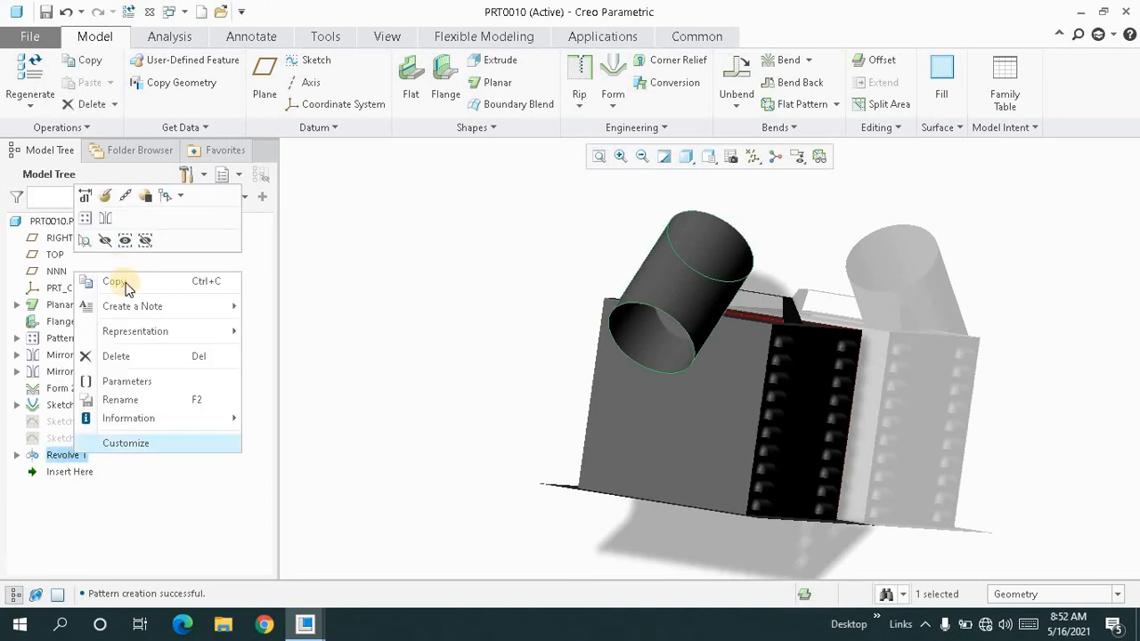
click(103, 239)
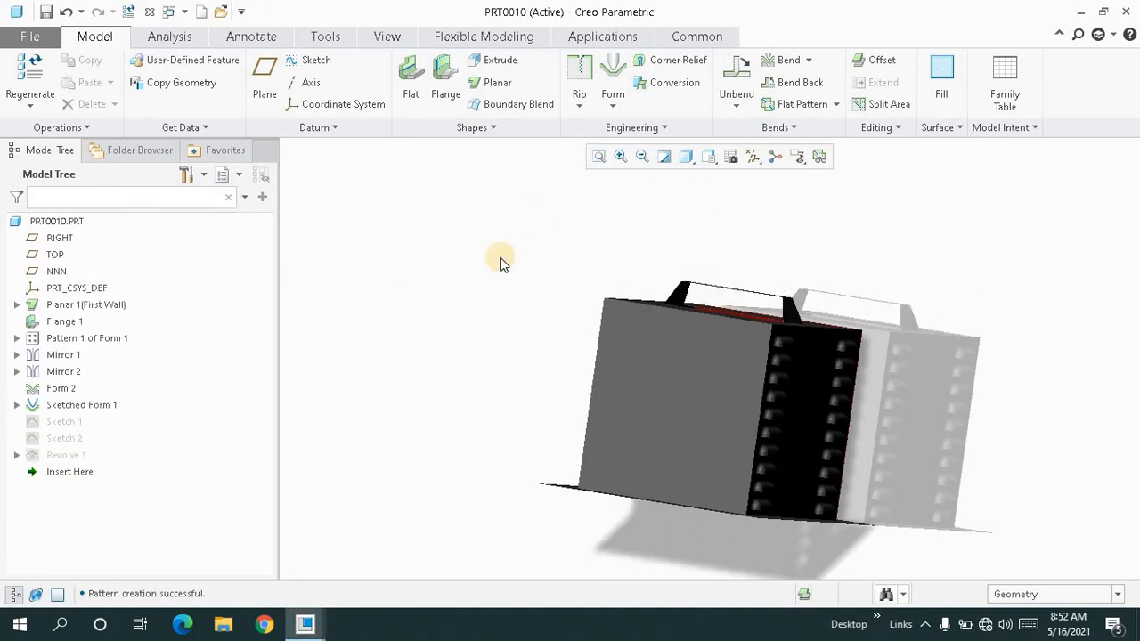
Start a Die Form with the CLOSE_RECT_OFFSET_DIE_FORM_MM model and place it on the plain side wall.
middle_drag(484, 267, 575, 213)
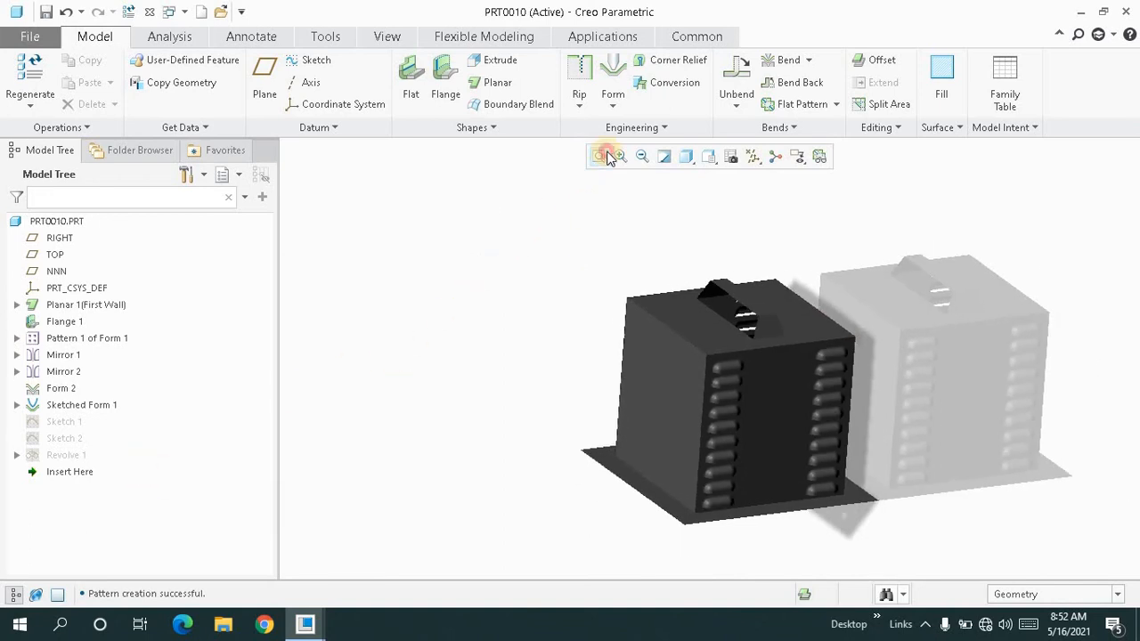
click(614, 108)
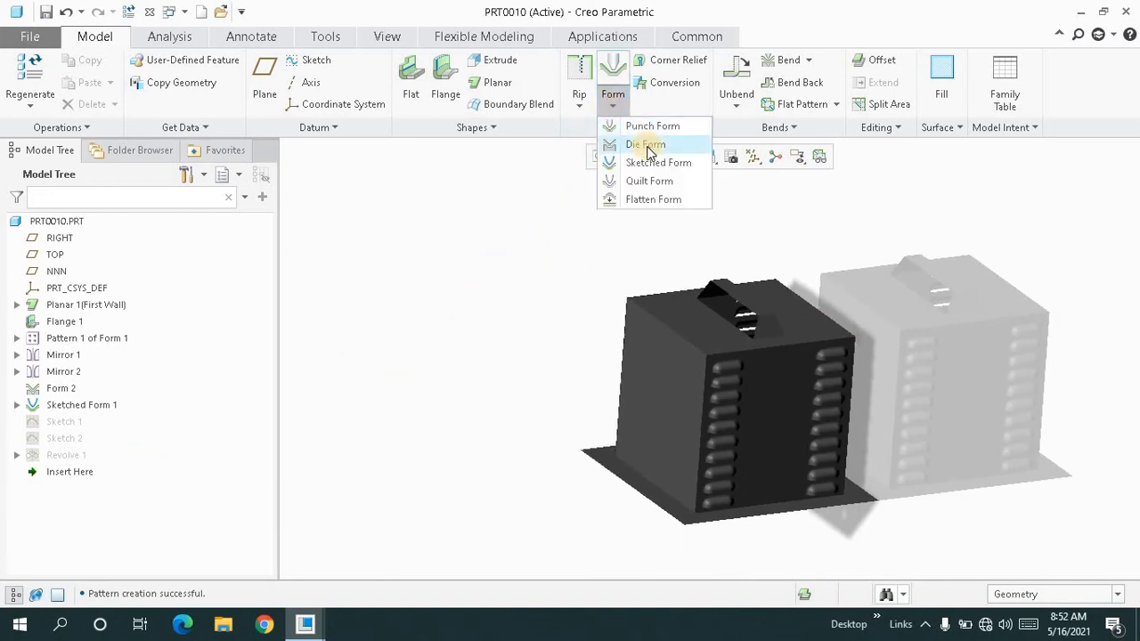
click(634, 143)
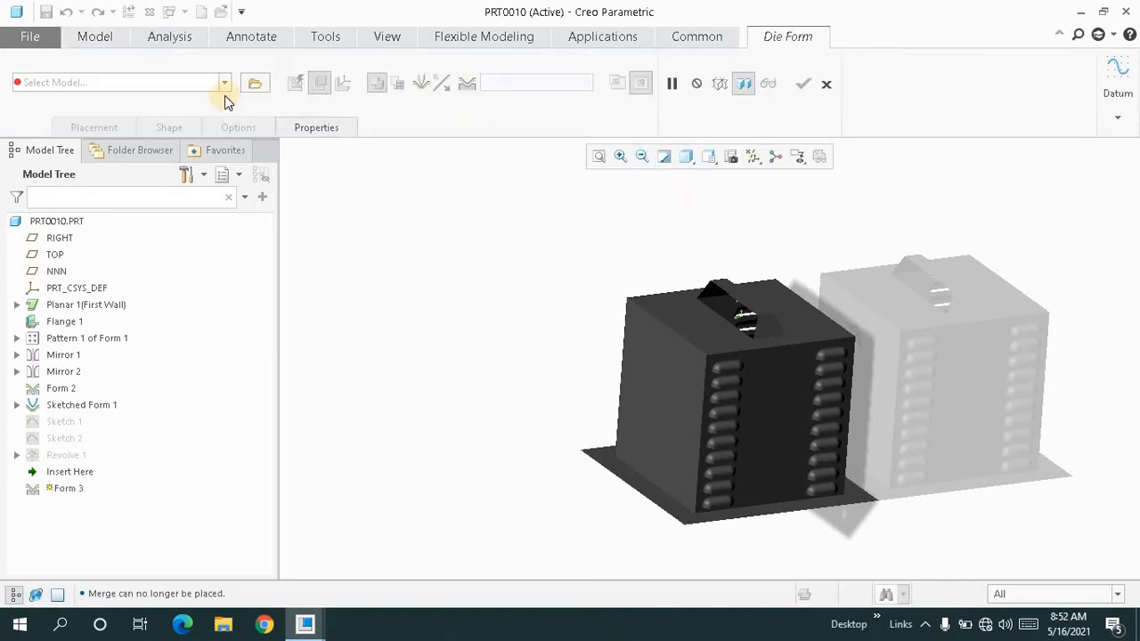
click(225, 85)
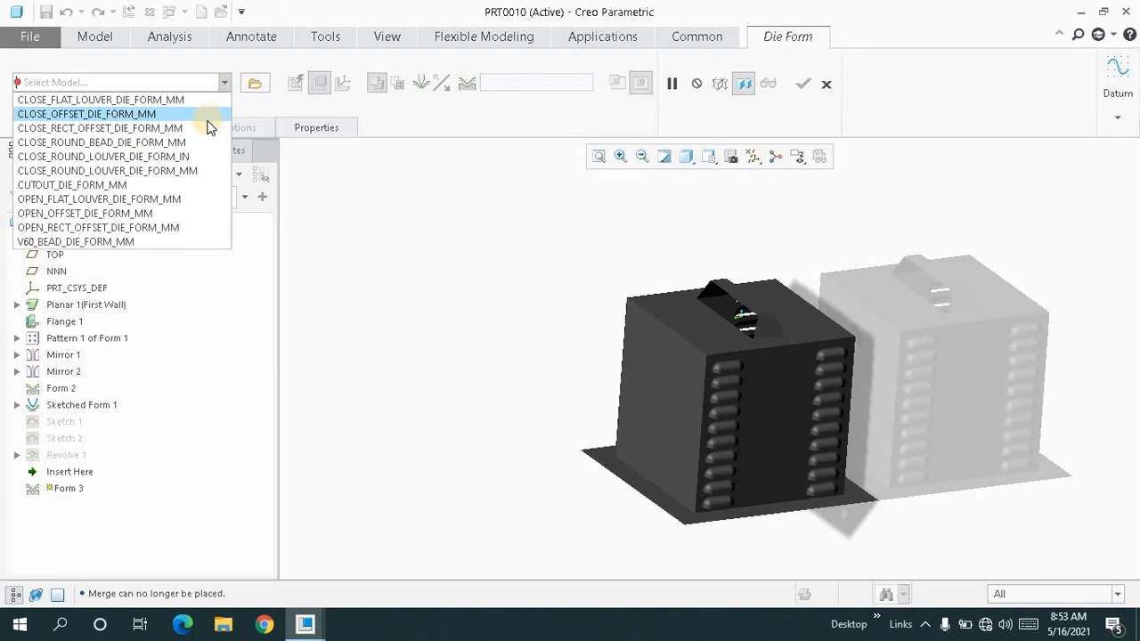
click(204, 127)
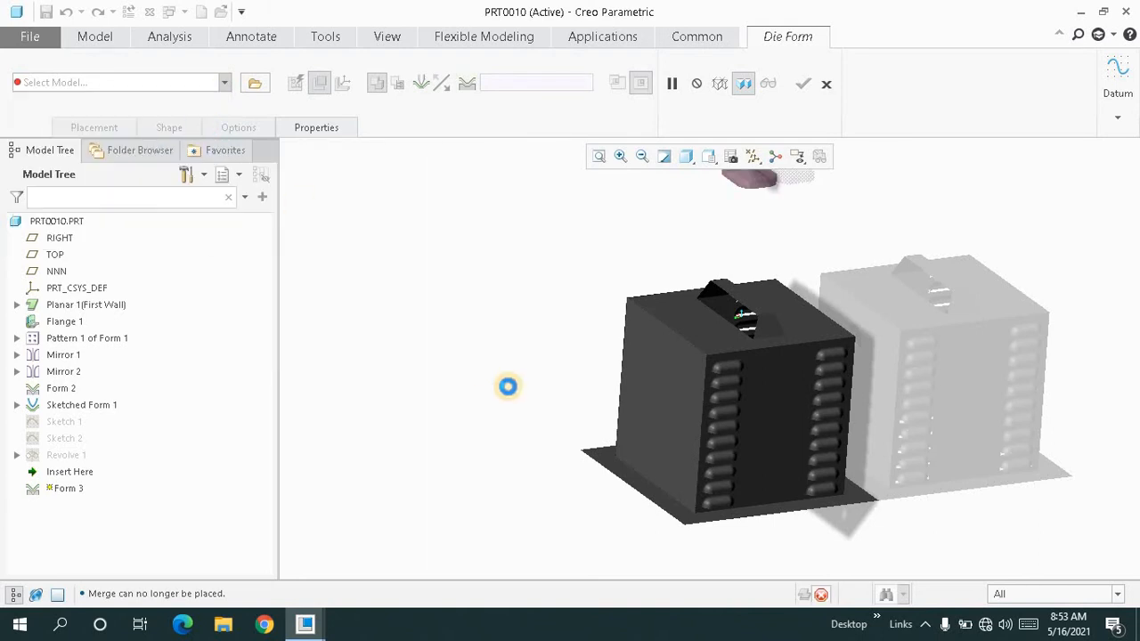
click(670, 400)
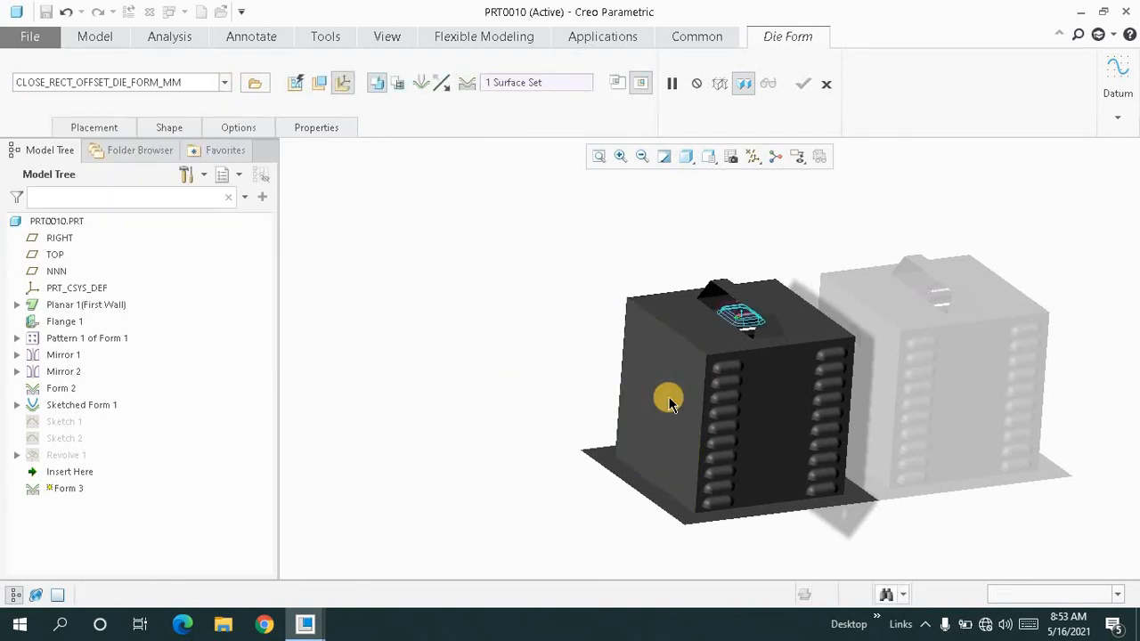
Locate the die form linearly using the enclosure's top surface and the adjacent louvered wall as offset references.
middle_drag(523, 354, 610, 169)
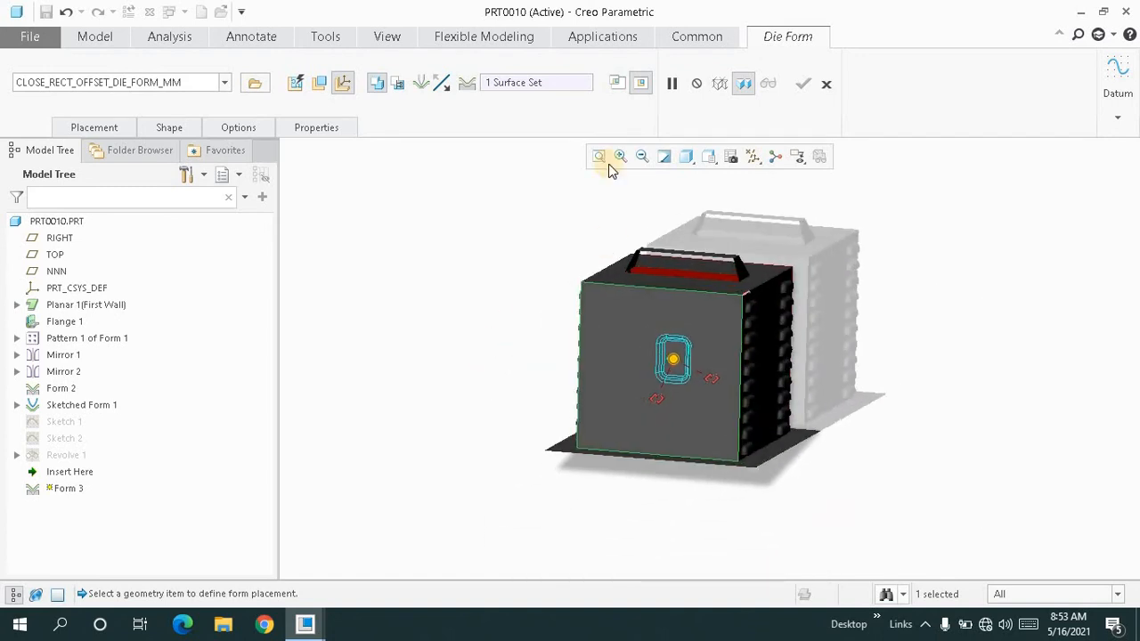
click(597, 155)
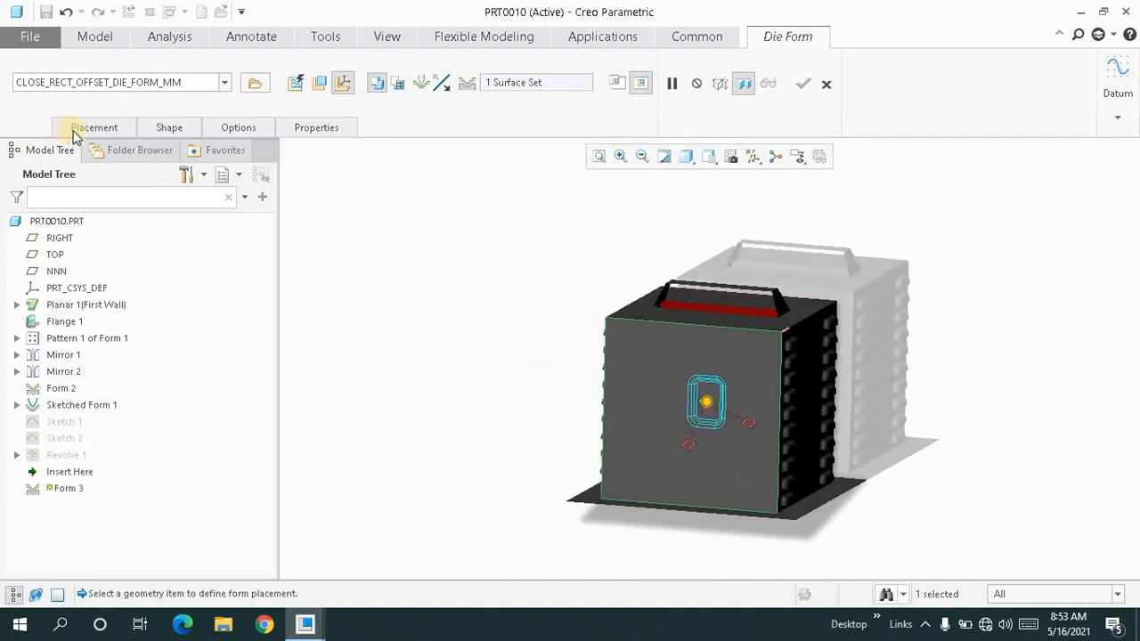
click(152, 293)
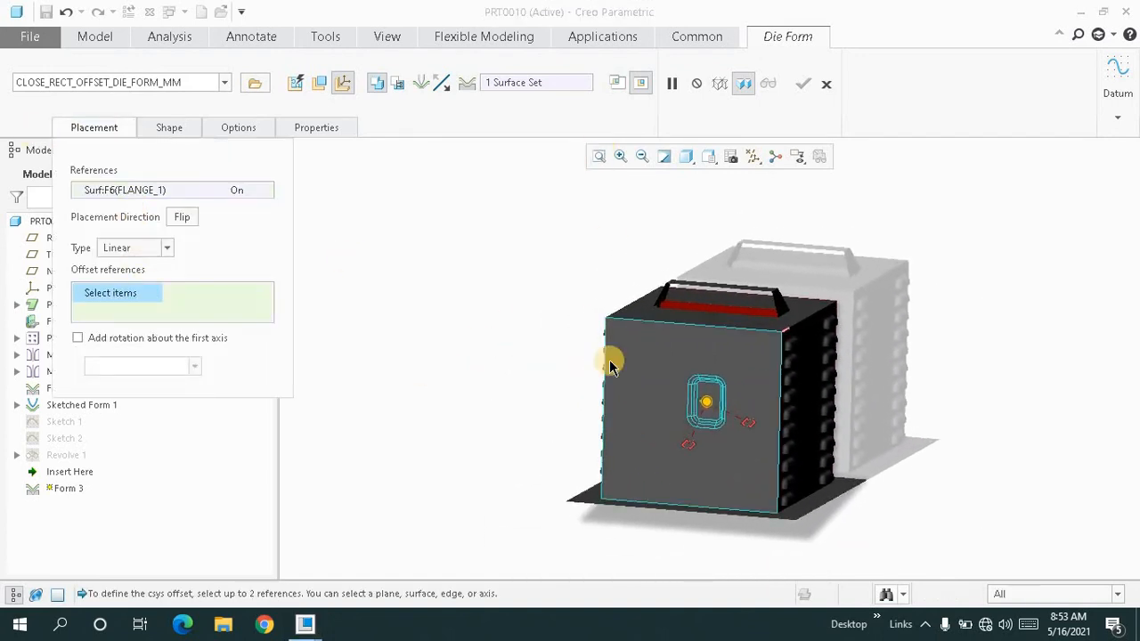
middle_drag(656, 376, 710, 326)
click(710, 326)
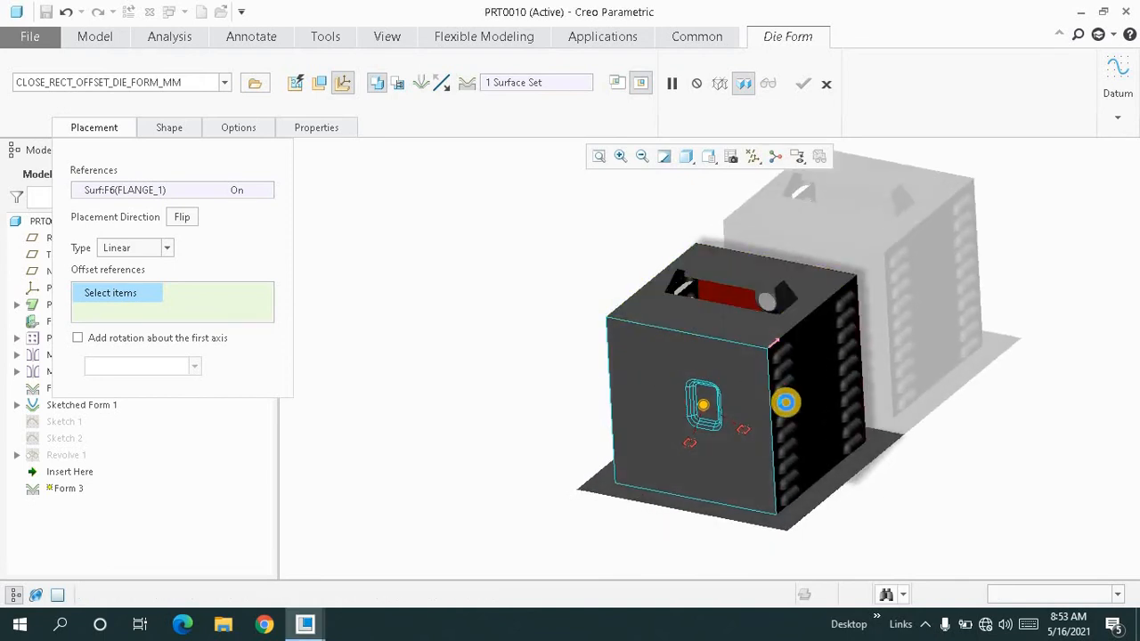
ctrl+click(802, 403)
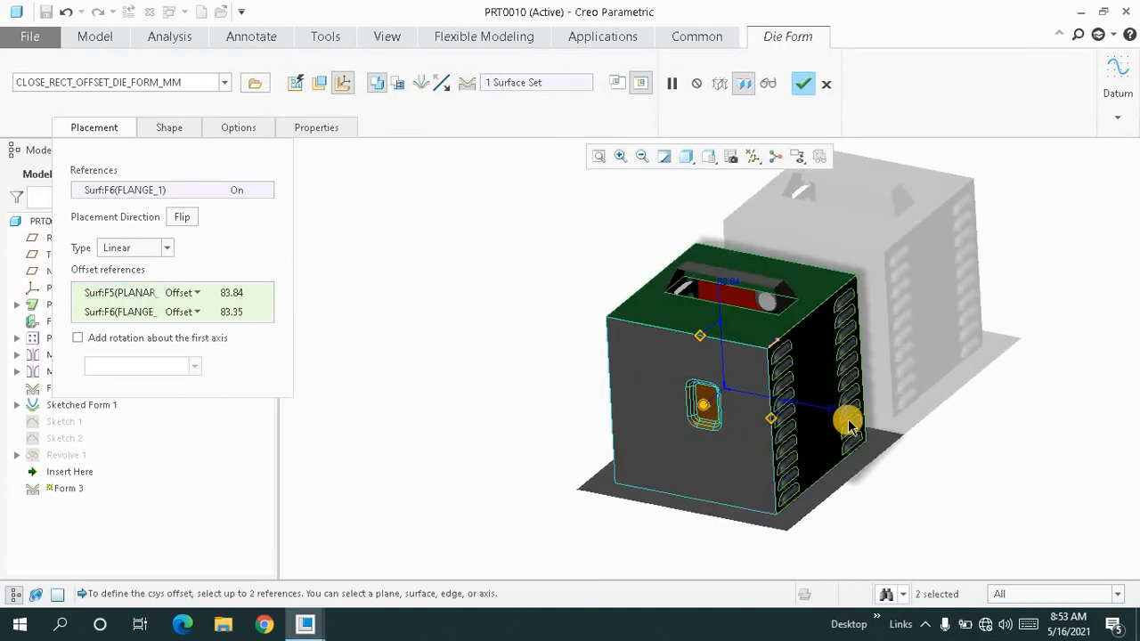
mouse_move(722, 420)
middle_down()
mouse_move(730, 408)
mouse_move(710, 416)
middle_up()
scroll(710, 416, up, 3)
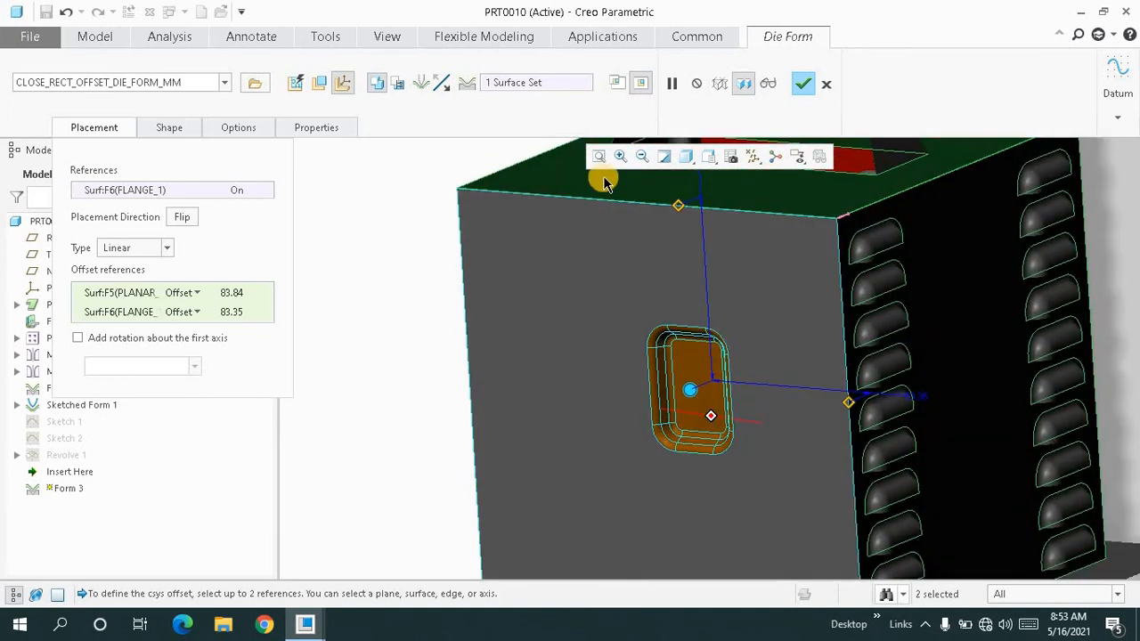
click(598, 156)
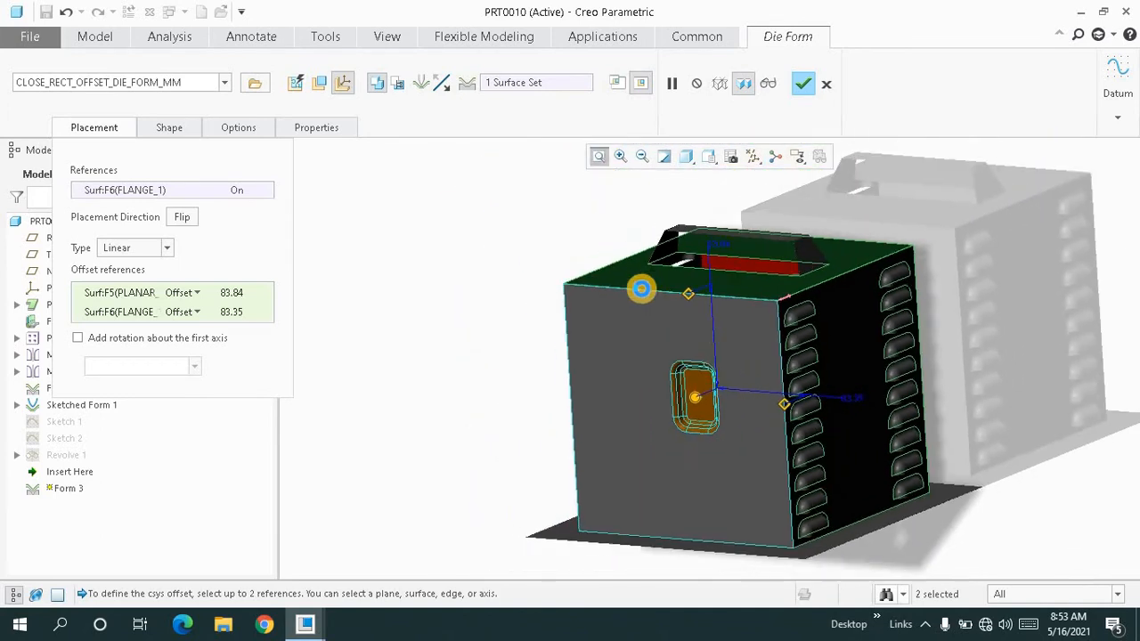
Add a 45° rotation about the first axis to the die form's placement.
click(79, 338)
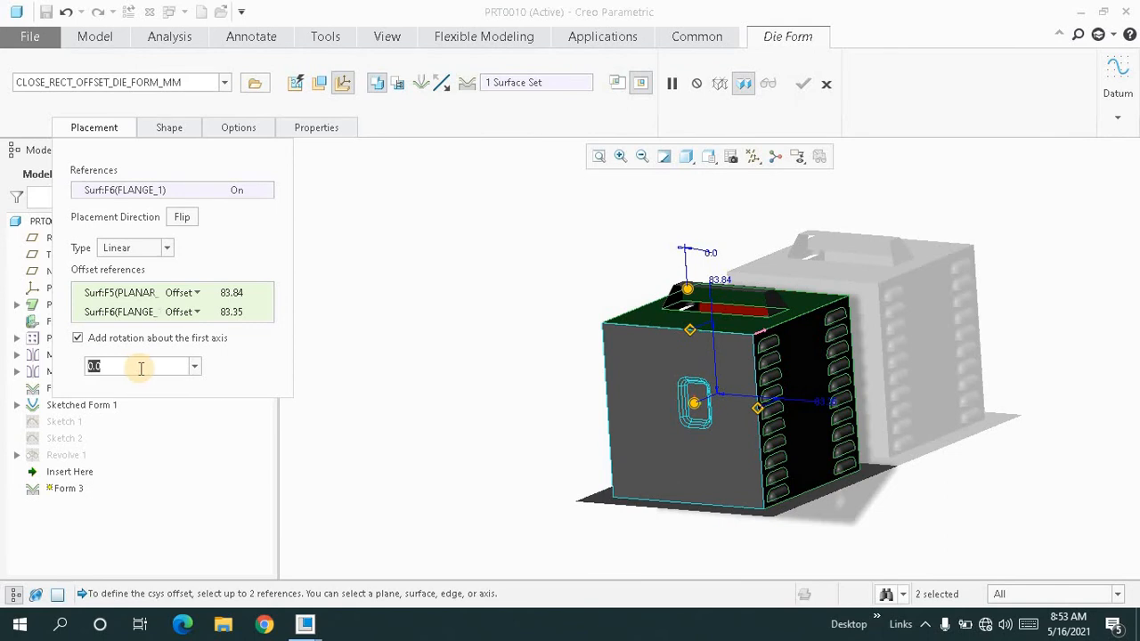
text(45)
key(Return)
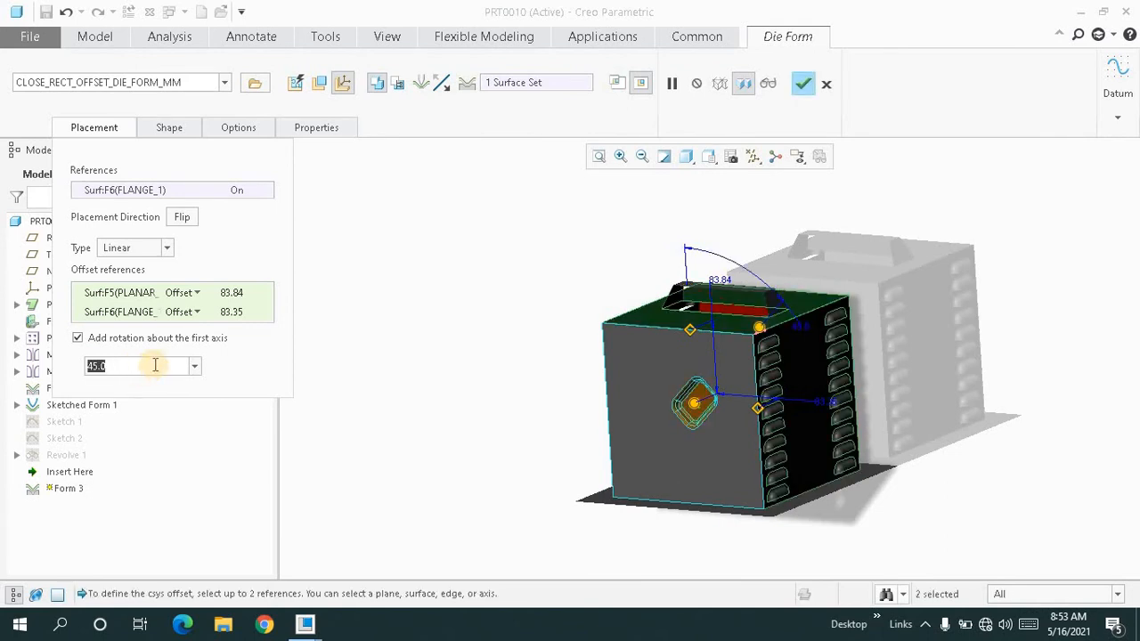
click(98, 127)
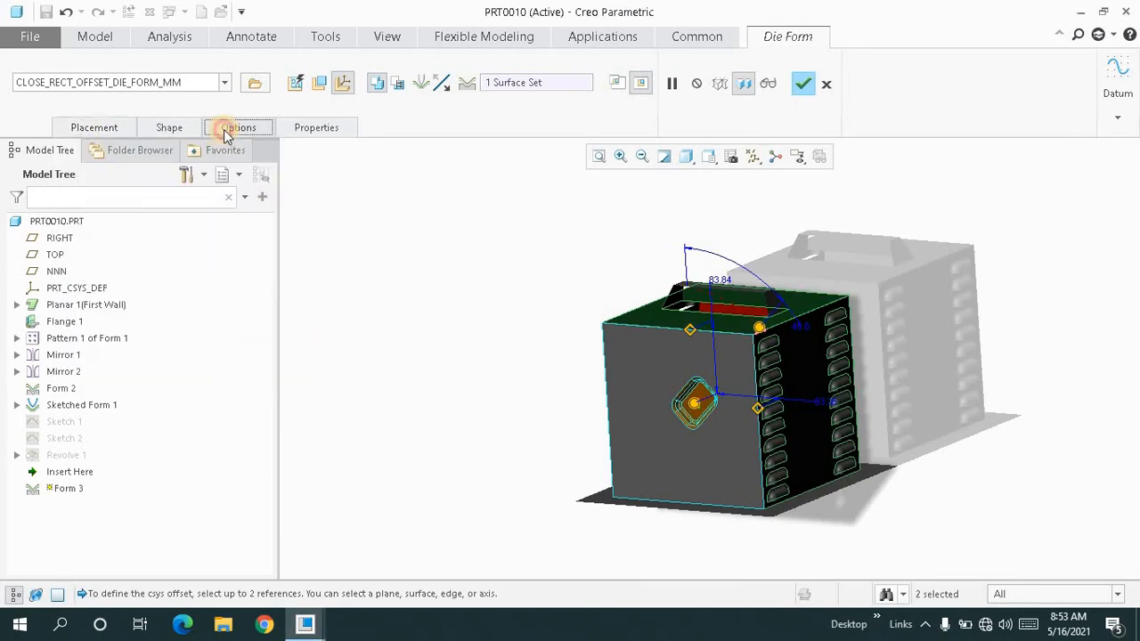
Round the die form's nonplacement edges and its placement edges with an inside [Thickness] radius, and exclude the flat central die surface.
click(234, 127)
click(219, 185)
click(219, 209)
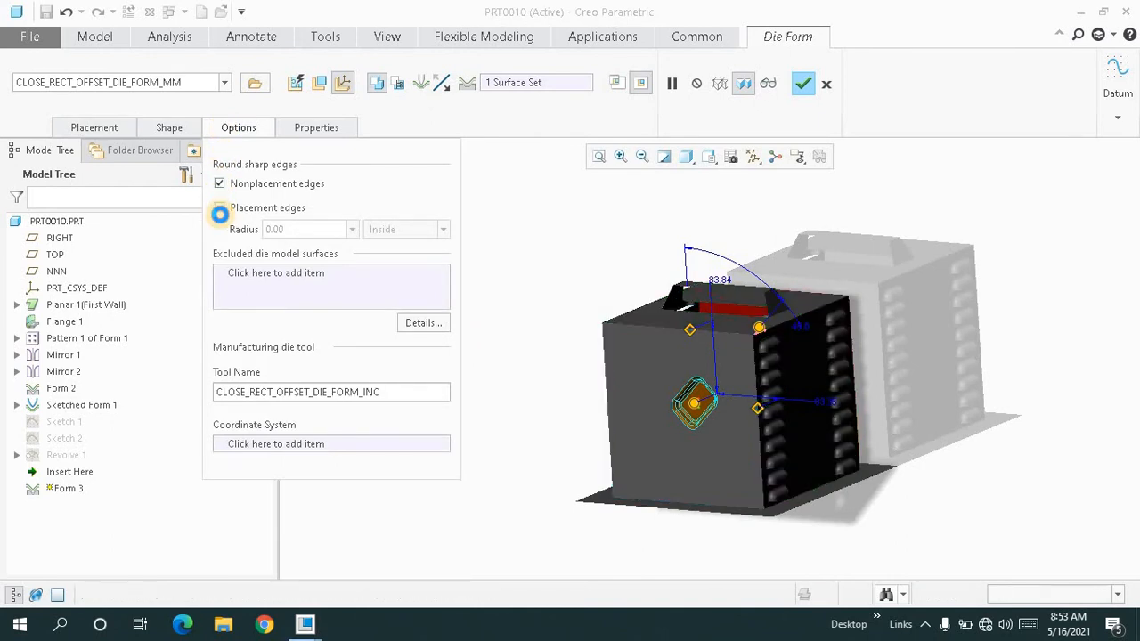
click(294, 276)
scroll(692, 378, up, 5)
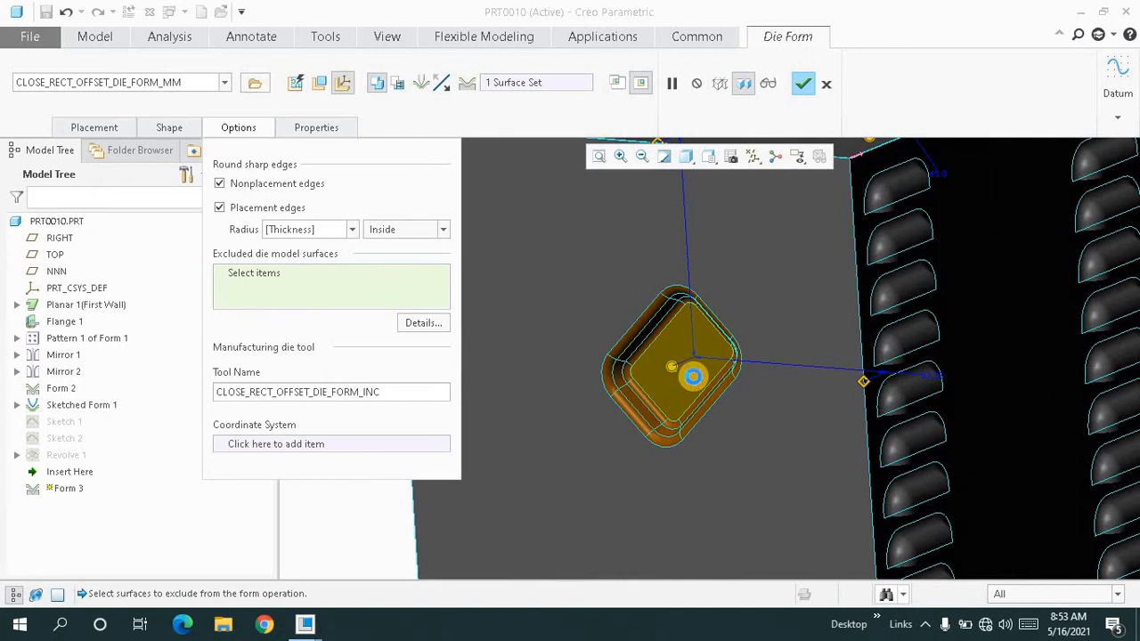
click(692, 376)
scroll(712, 374, down, 5)
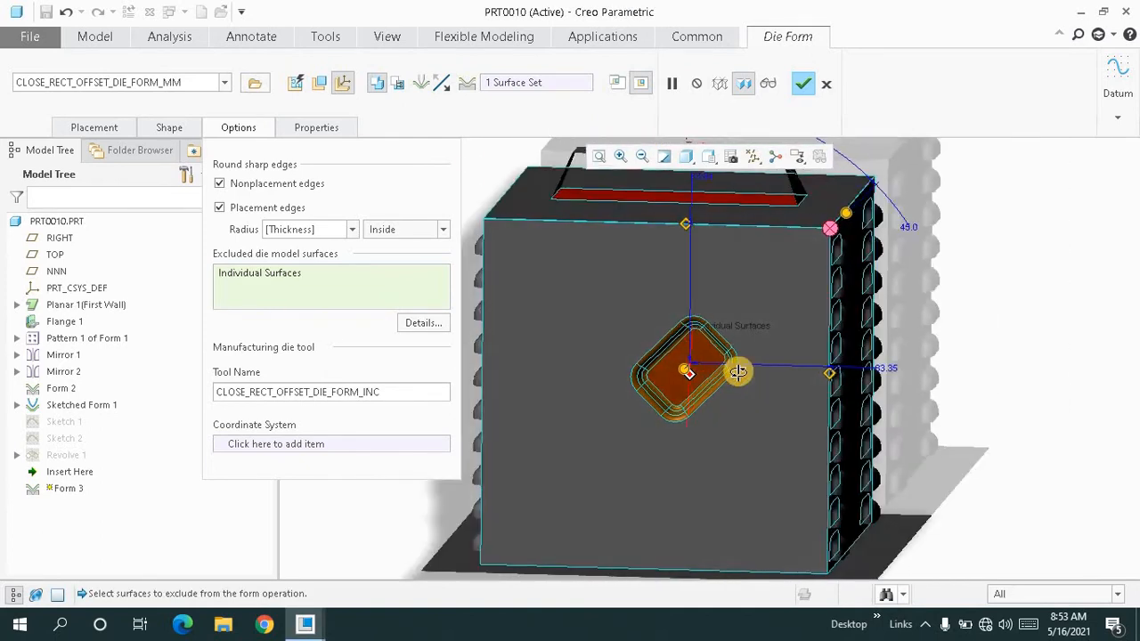
middle_drag(737, 372, 687, 396)
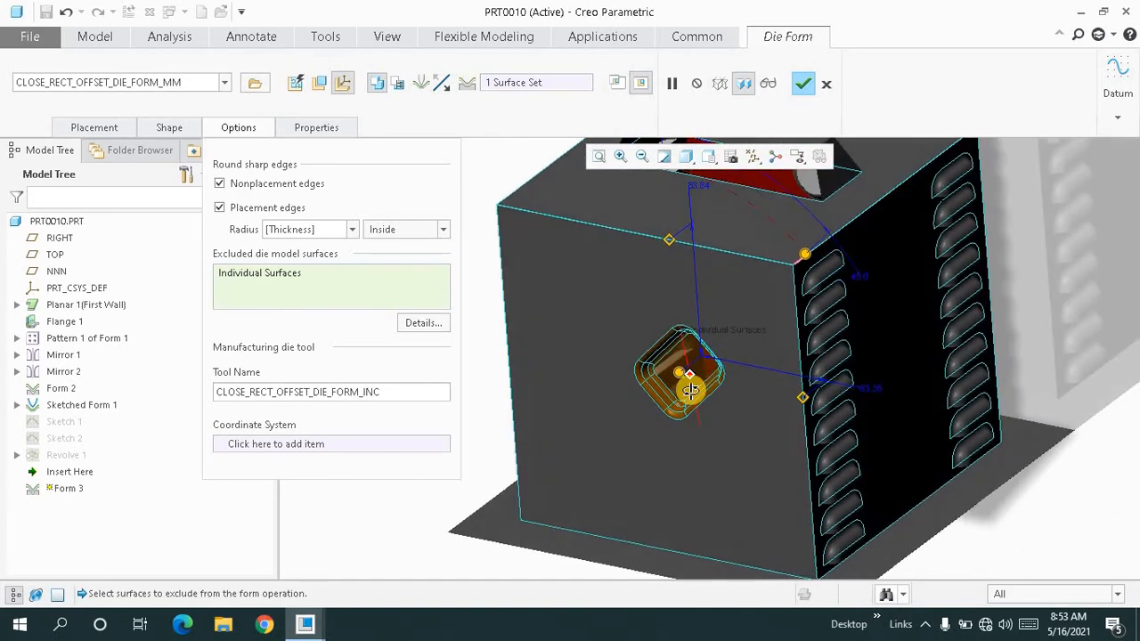
Flip the die form's placement direction outward and back inward, and try to complete the form.
click(114, 129)
click(185, 216)
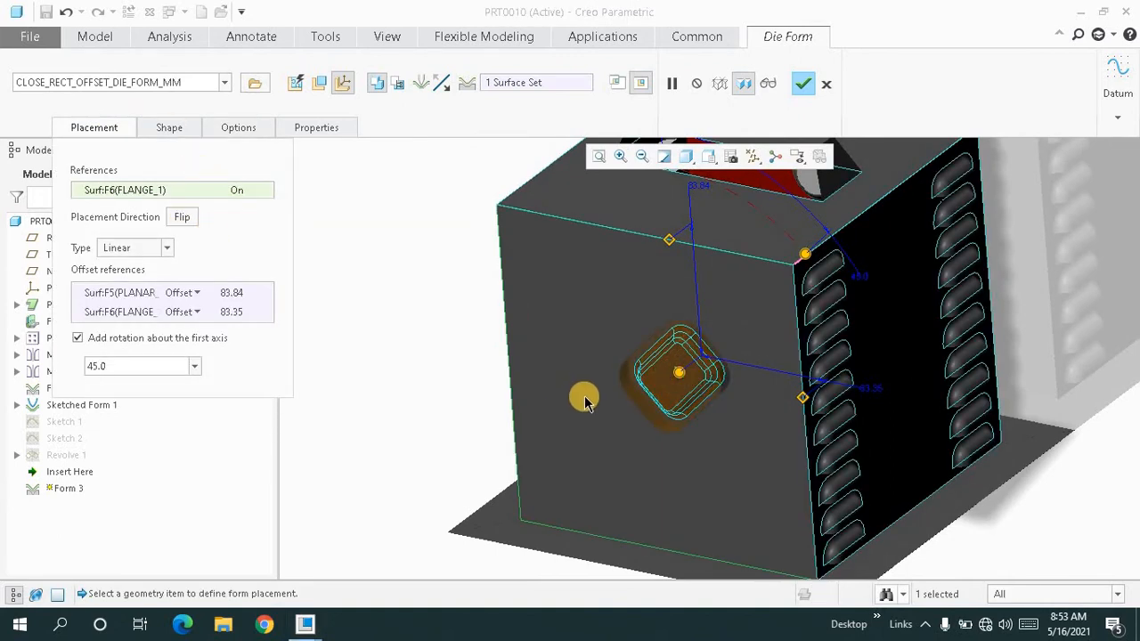
middle_drag(582, 400, 559, 381)
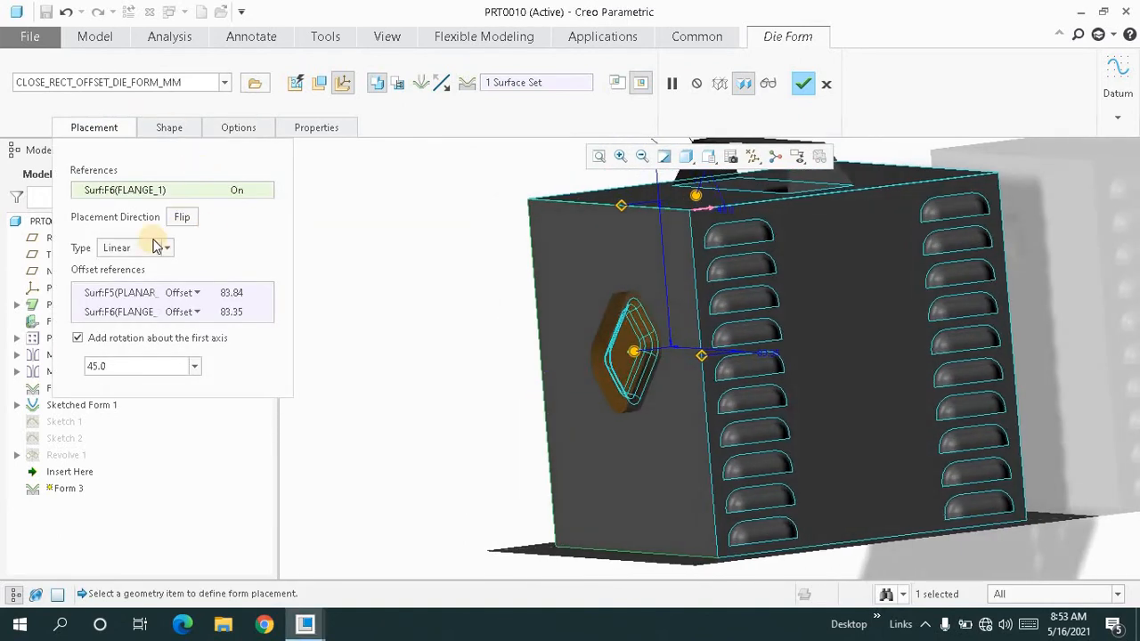
click(180, 217)
middle_drag(438, 318, 465, 325)
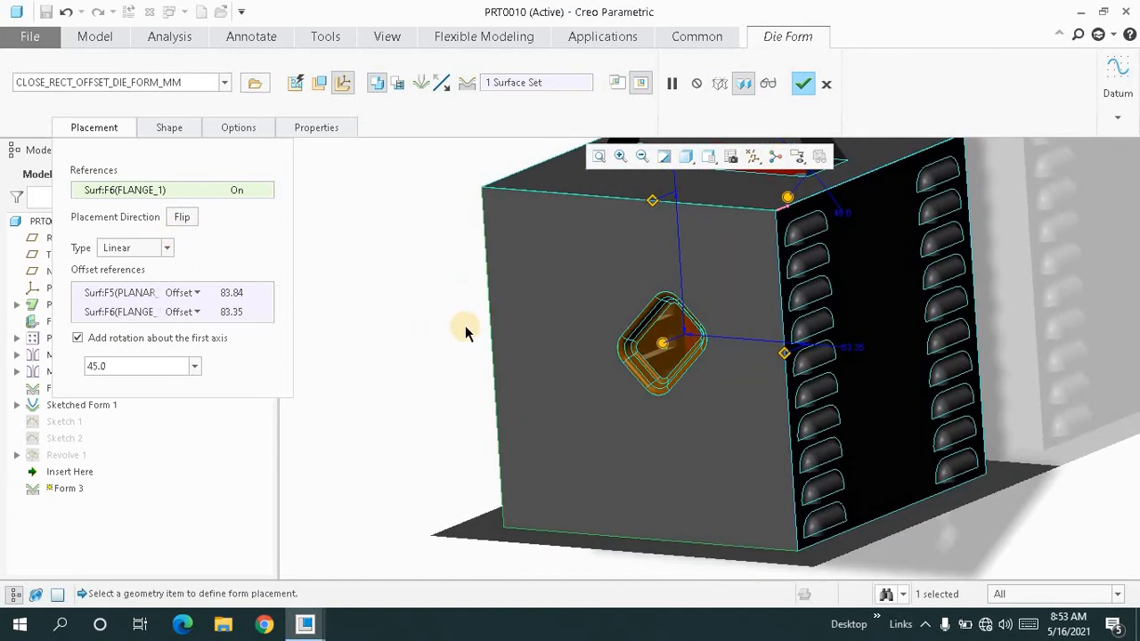
middle_click(392, 253)
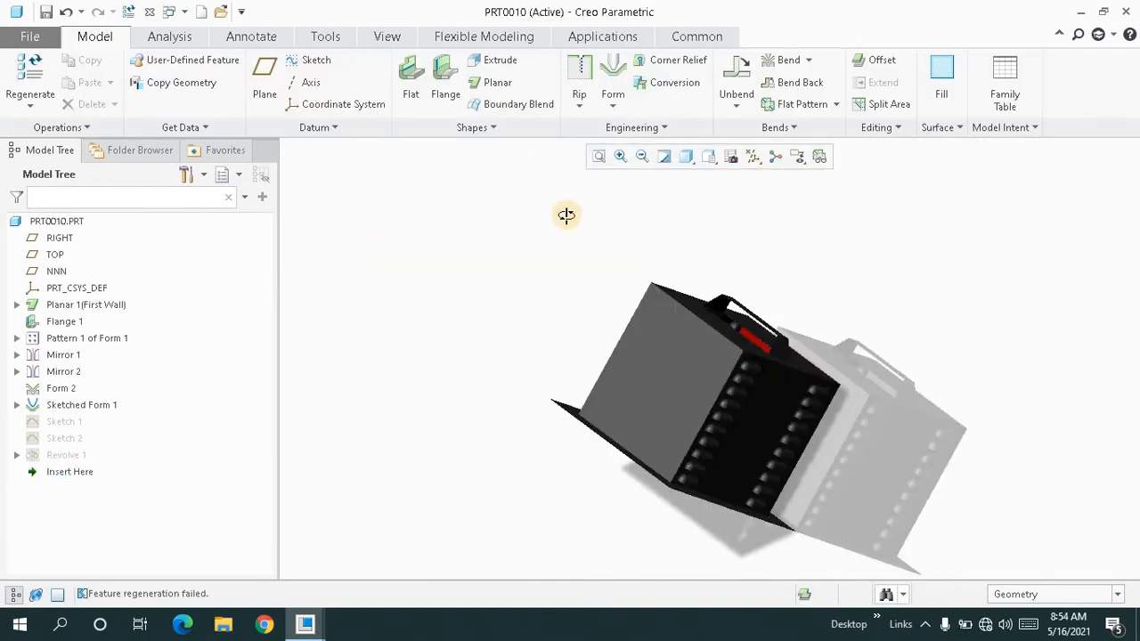
Start a sketched form on the enclosure's unlouvered side wall and sketch a circle centred on the vertical reference in the wall's lower half.
middle_drag(566, 214, 594, 189)
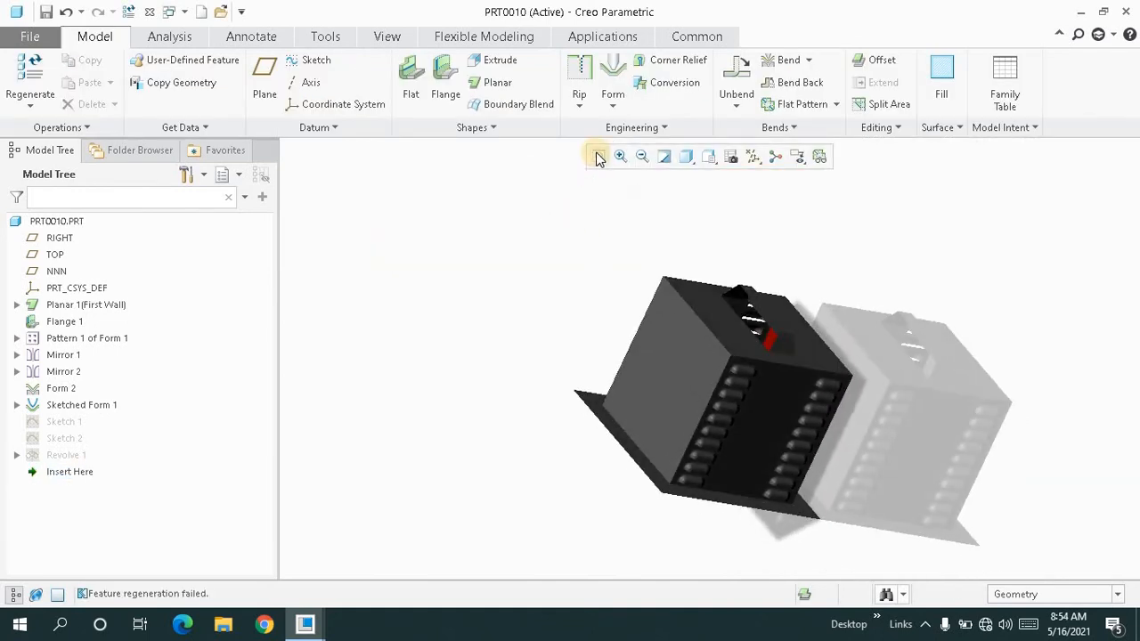
click(615, 107)
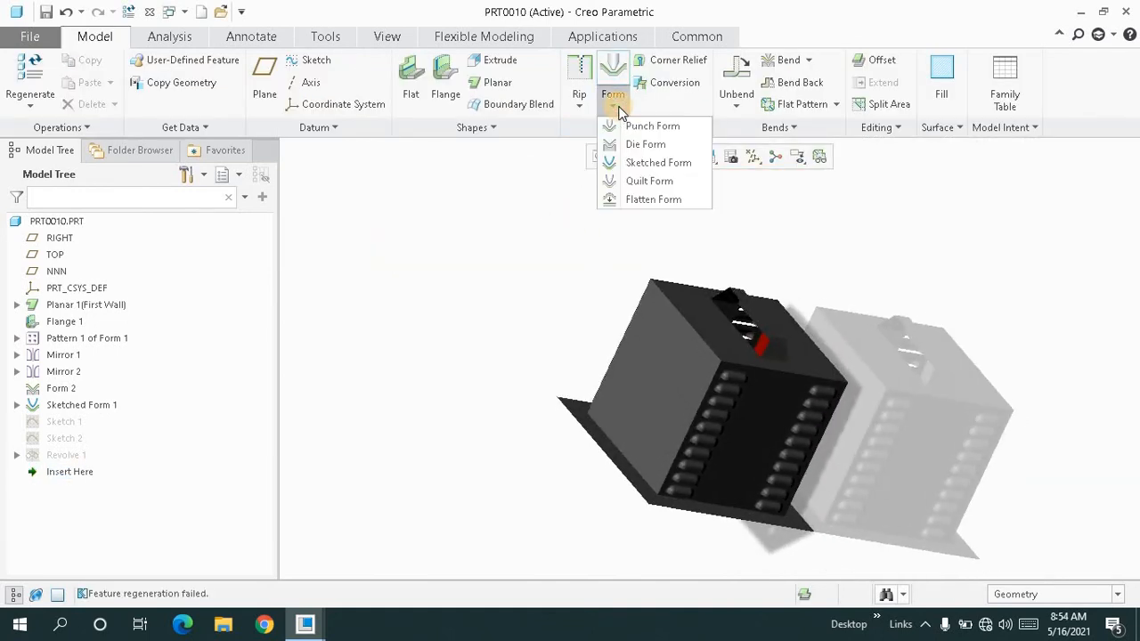
click(659, 163)
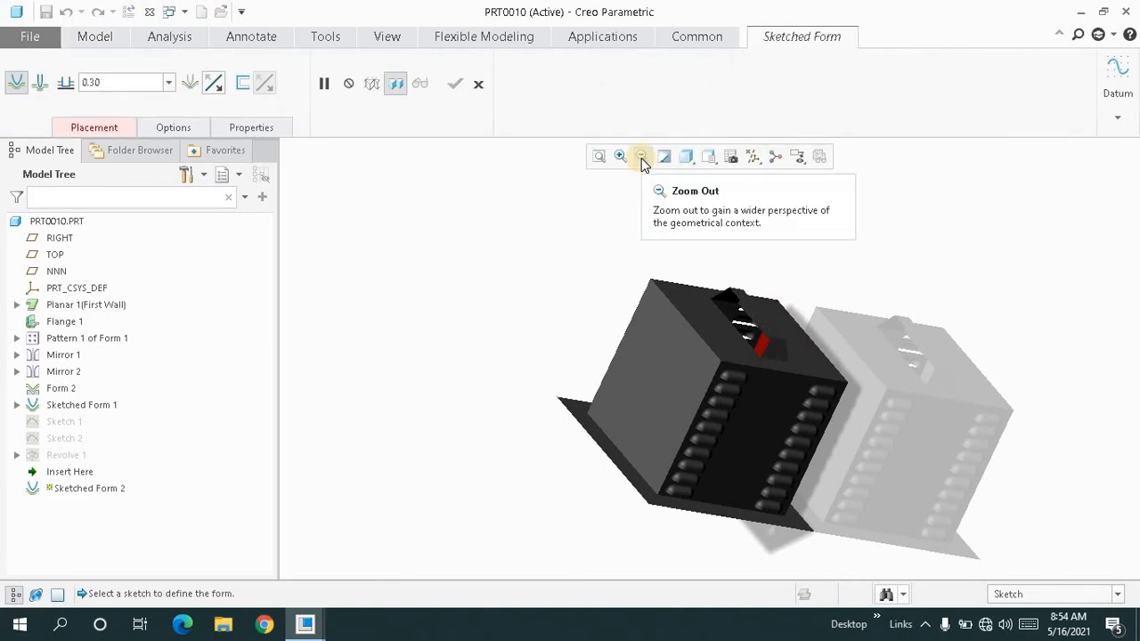
middle_drag(586, 264, 593, 158)
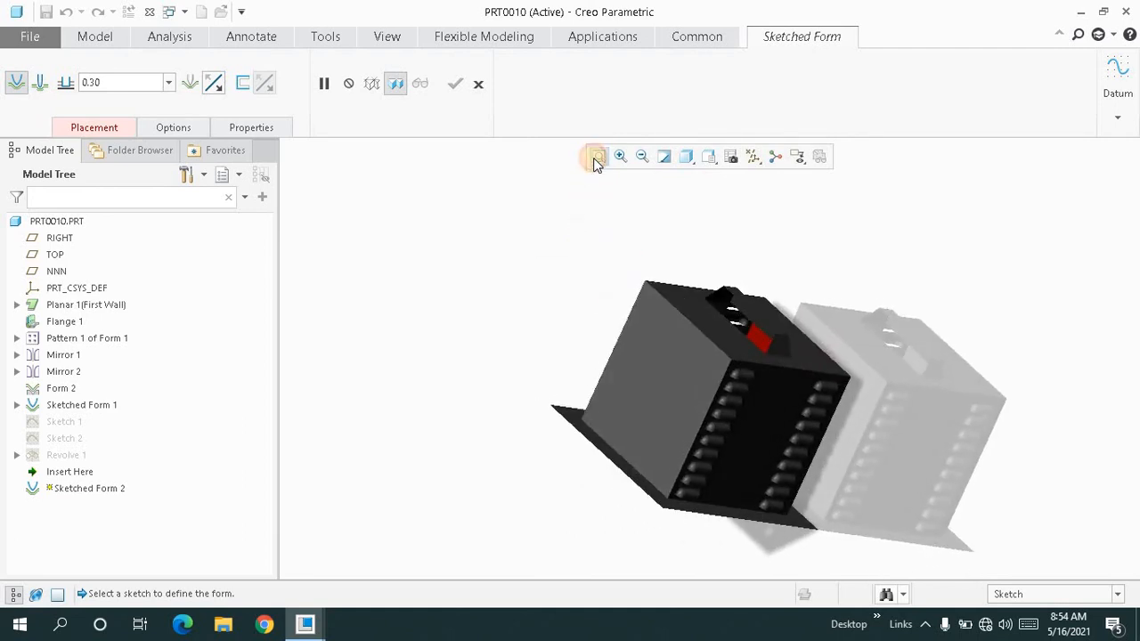
click(661, 362)
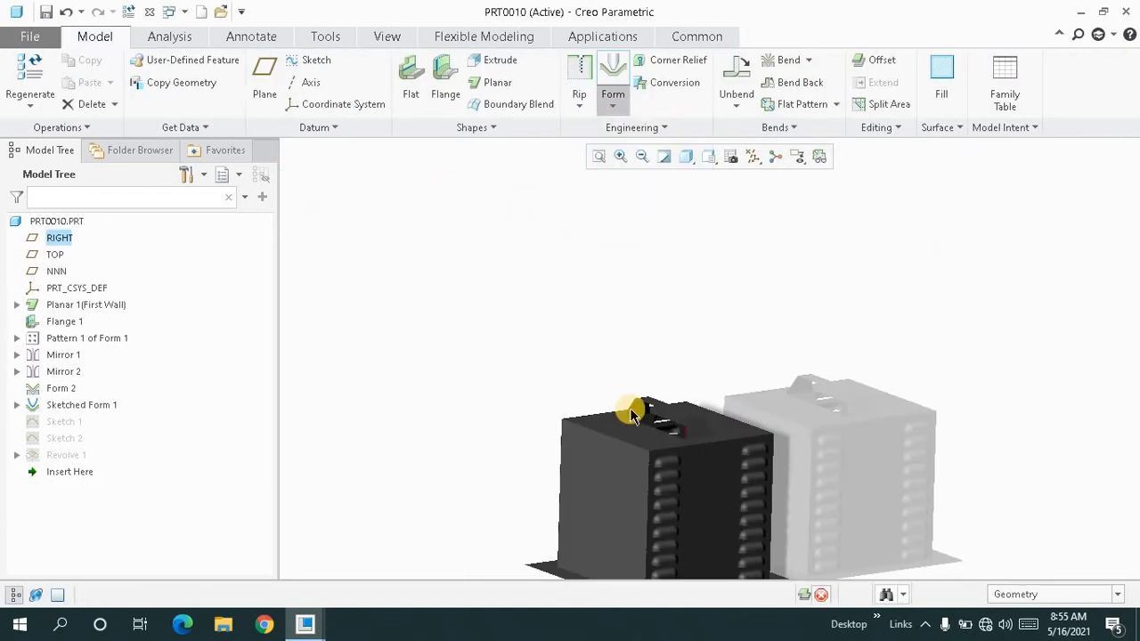
click(611, 443)
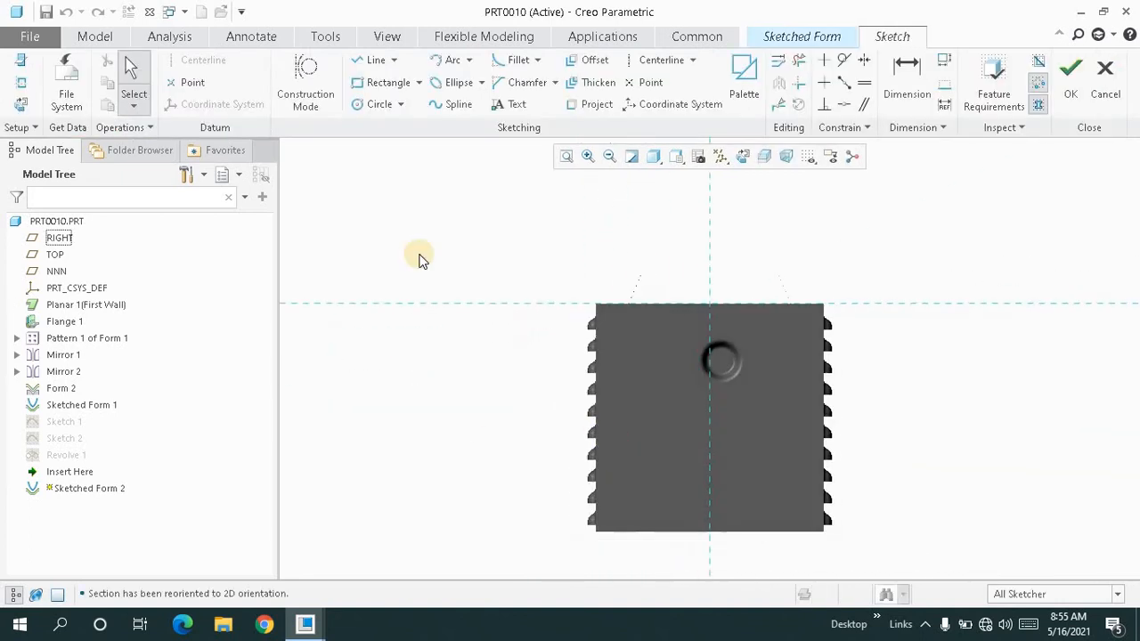
click(395, 106)
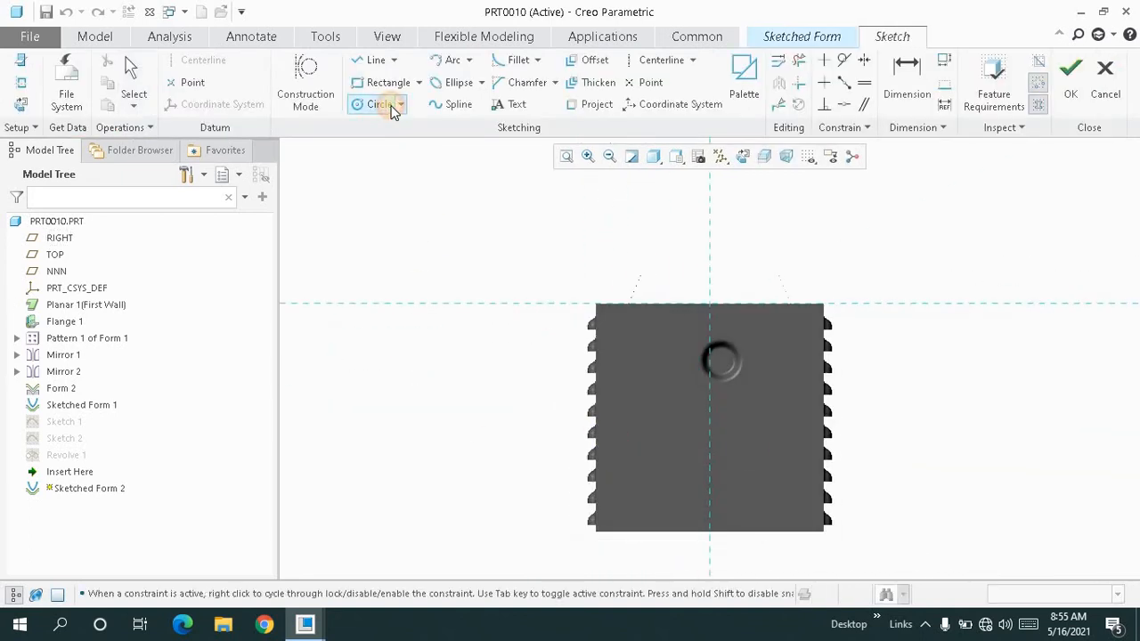
click(699, 450)
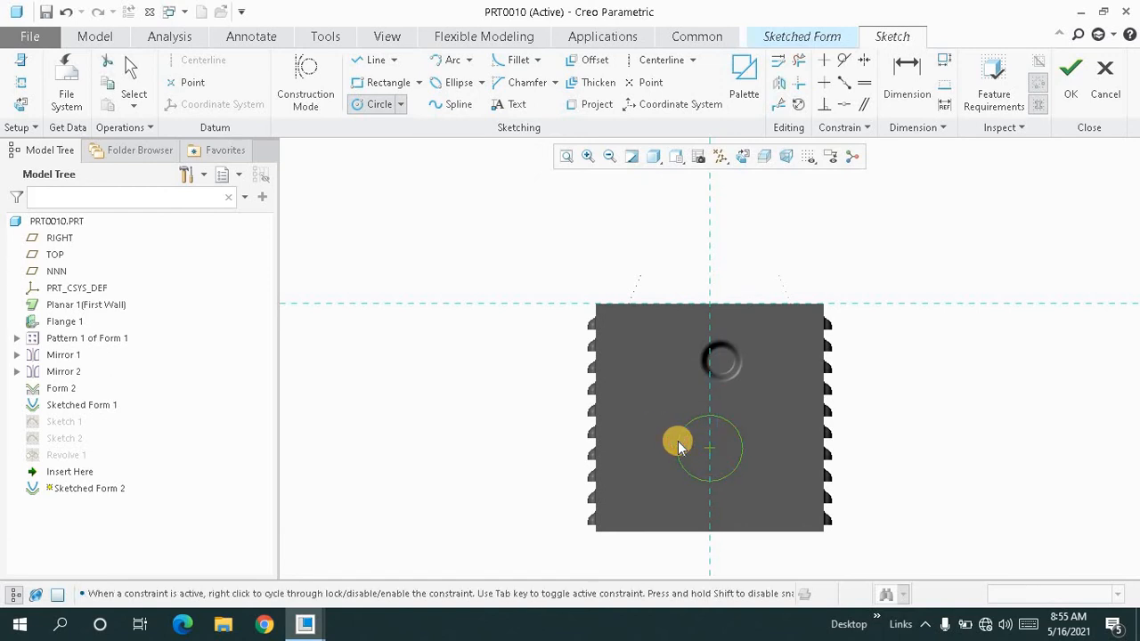
click(678, 441)
middle_click(678, 441)
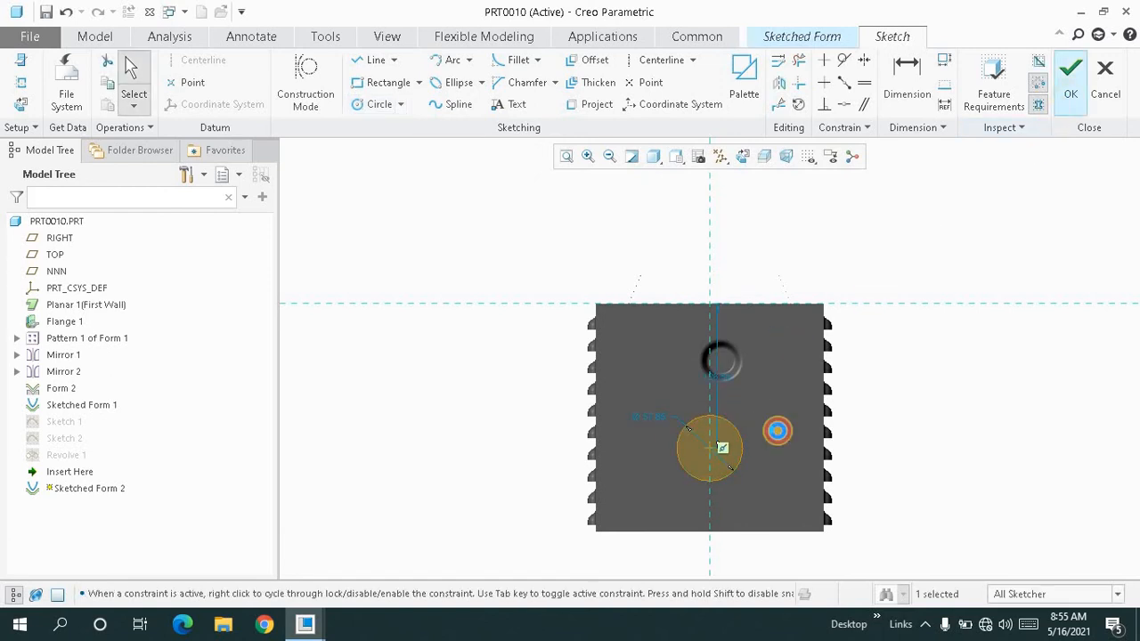
middle_click(777, 430)
Make the sketched form a punch instead of a pierced cut and pull its depth outward to 27.40.
mouse_move(750, 433)
middle_down()
mouse_move(582, 434)
mouse_move(609, 196)
middle_up()
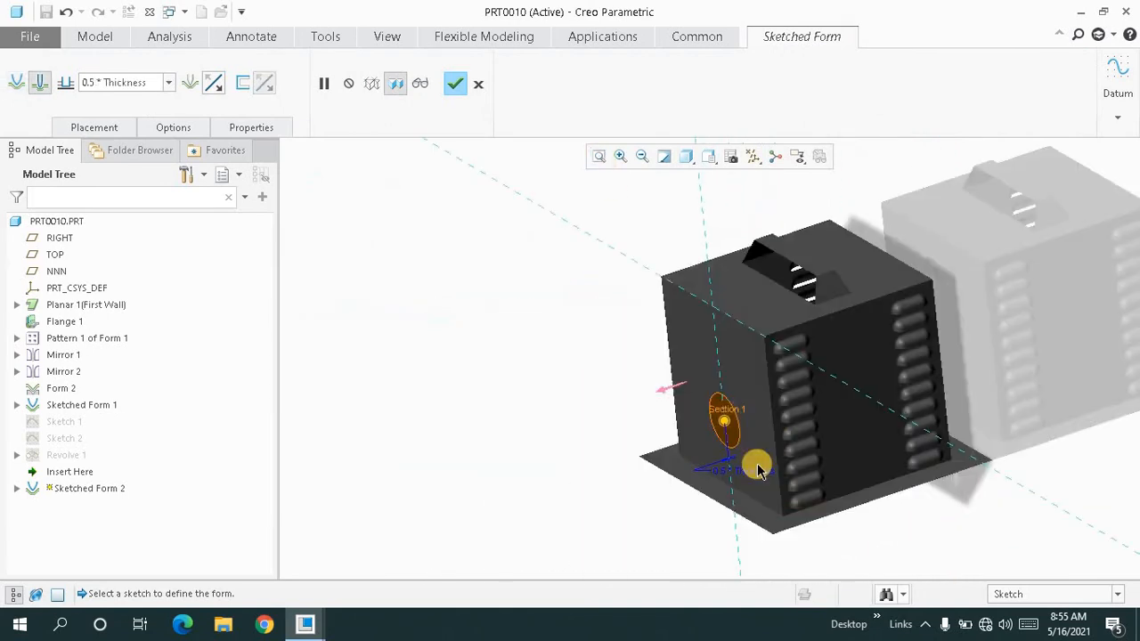
drag(716, 426, 713, 425)
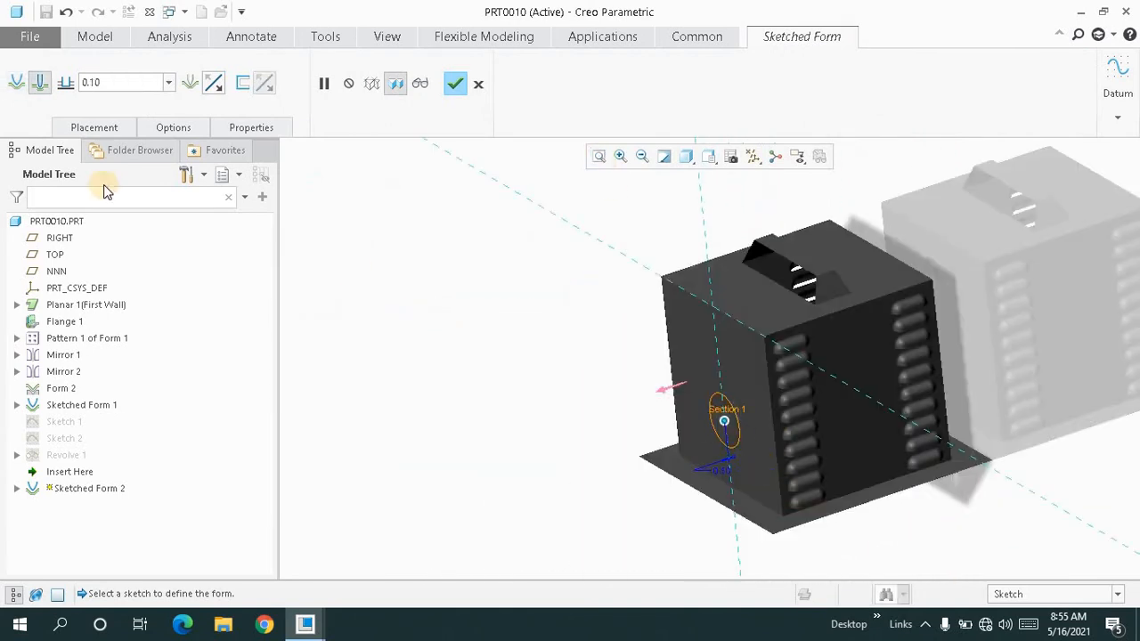
click(17, 84)
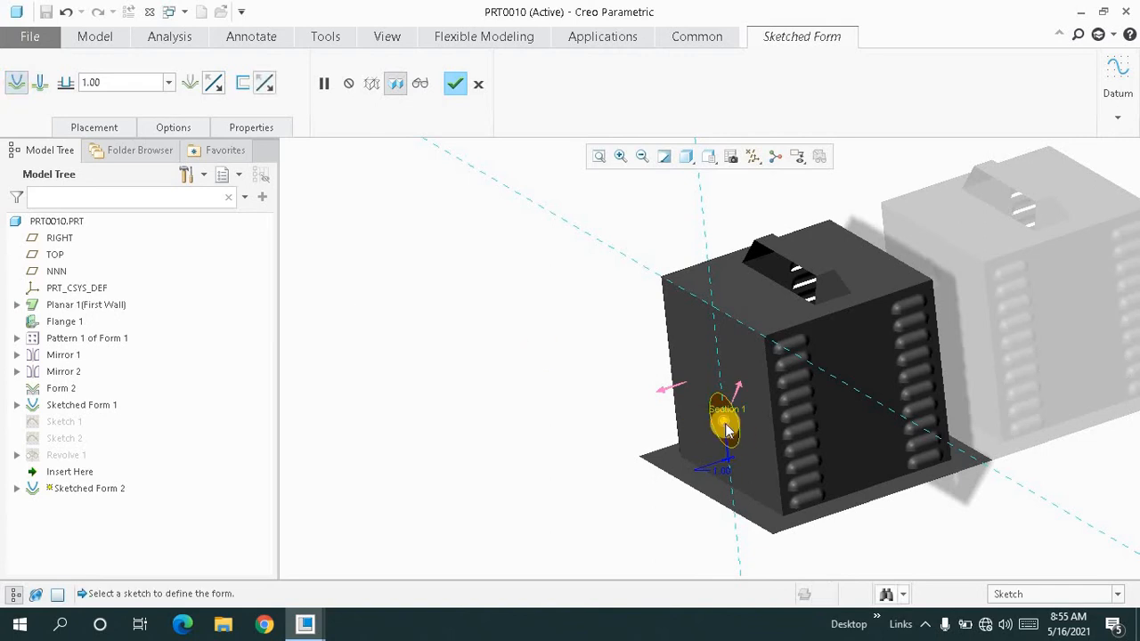
drag(704, 434, 721, 432)
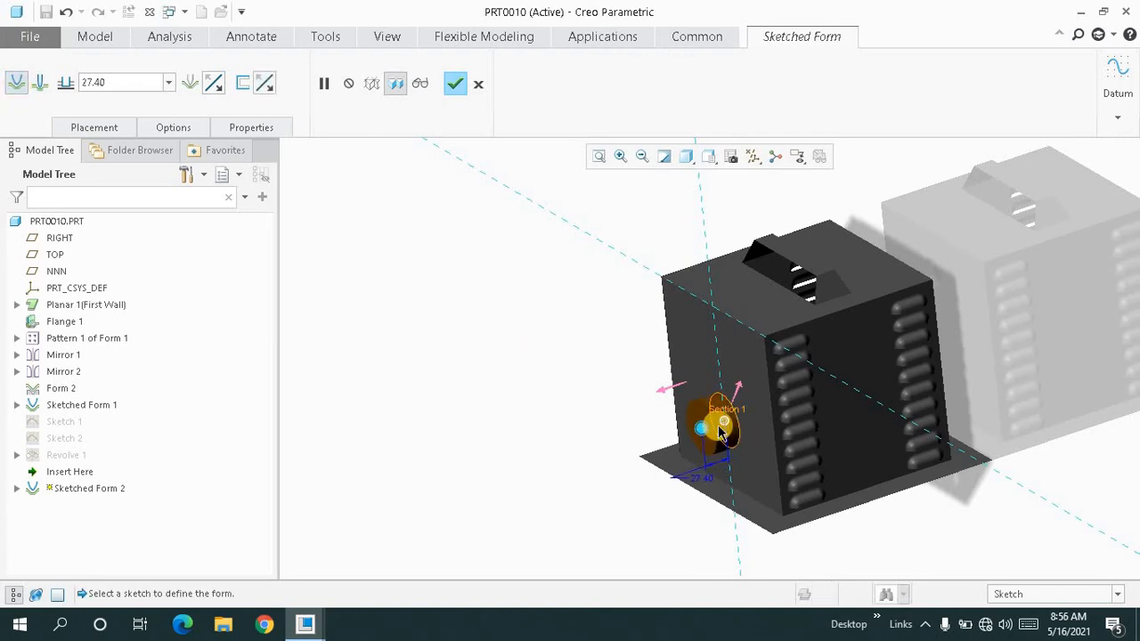
Add a taper to the sketched form, trying 12° before settling on 15°.
scroll(721, 432, up, 5)
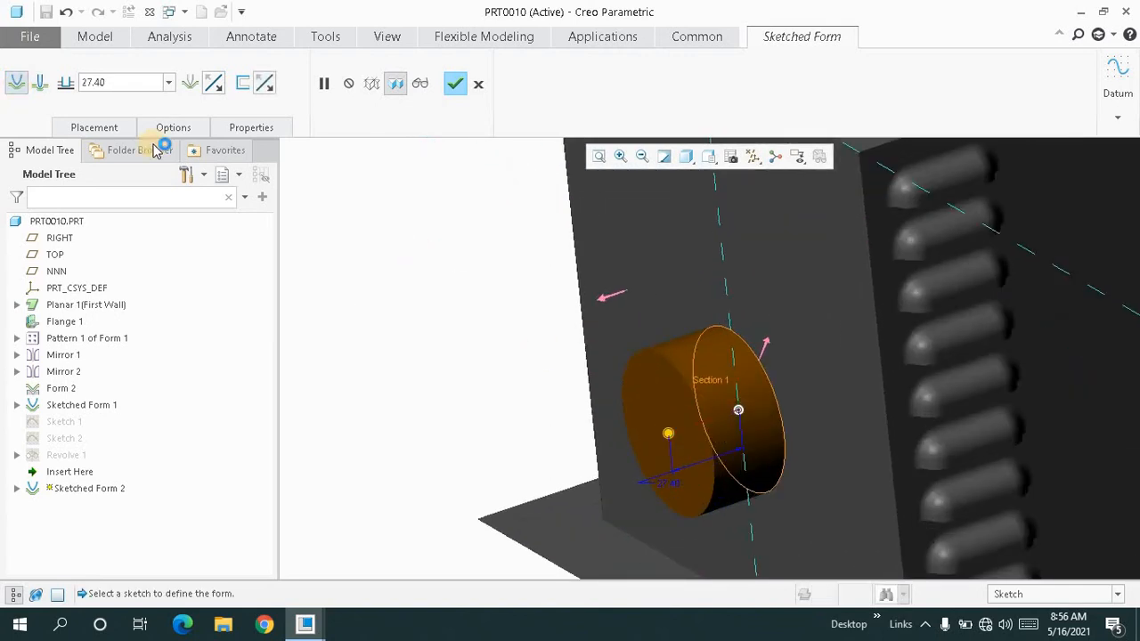
click(156, 127)
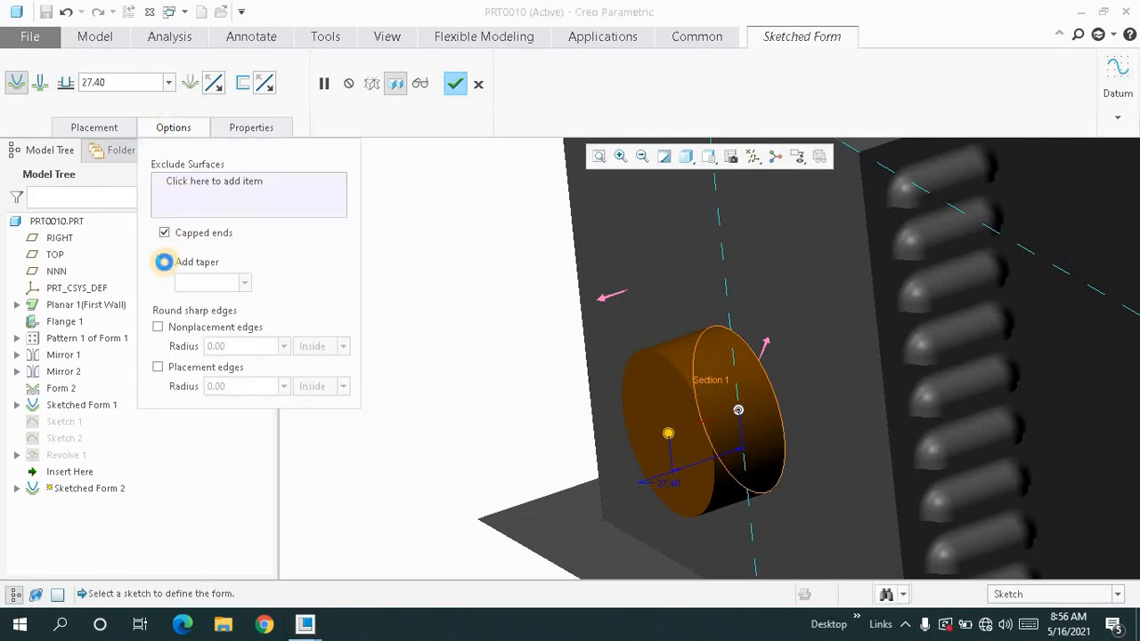
click(164, 262)
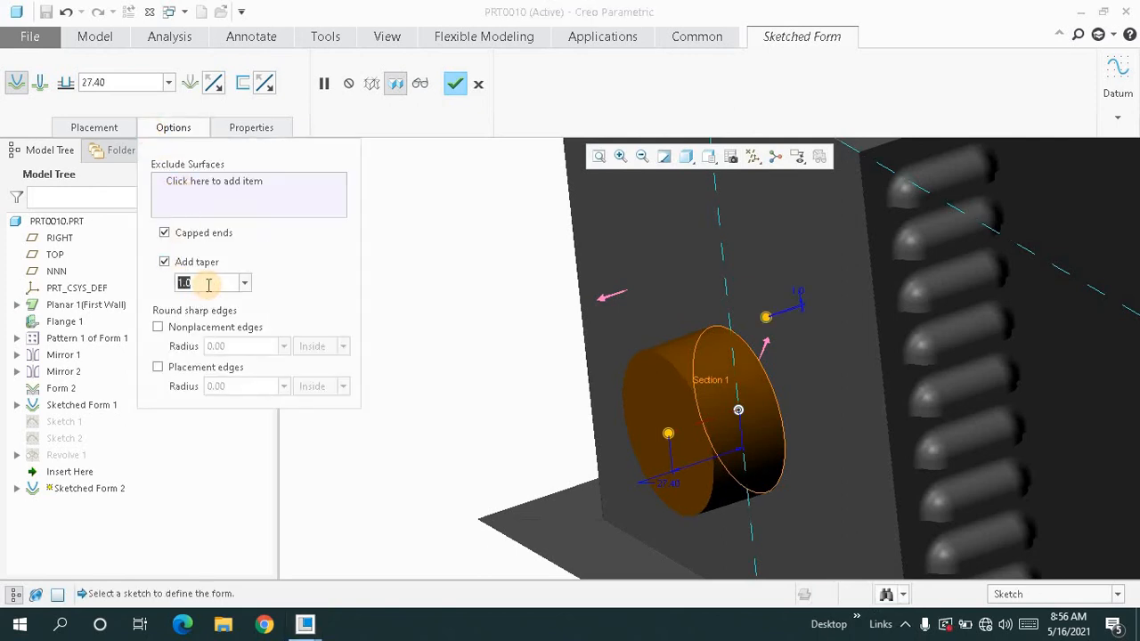
text(12)
key(Return)
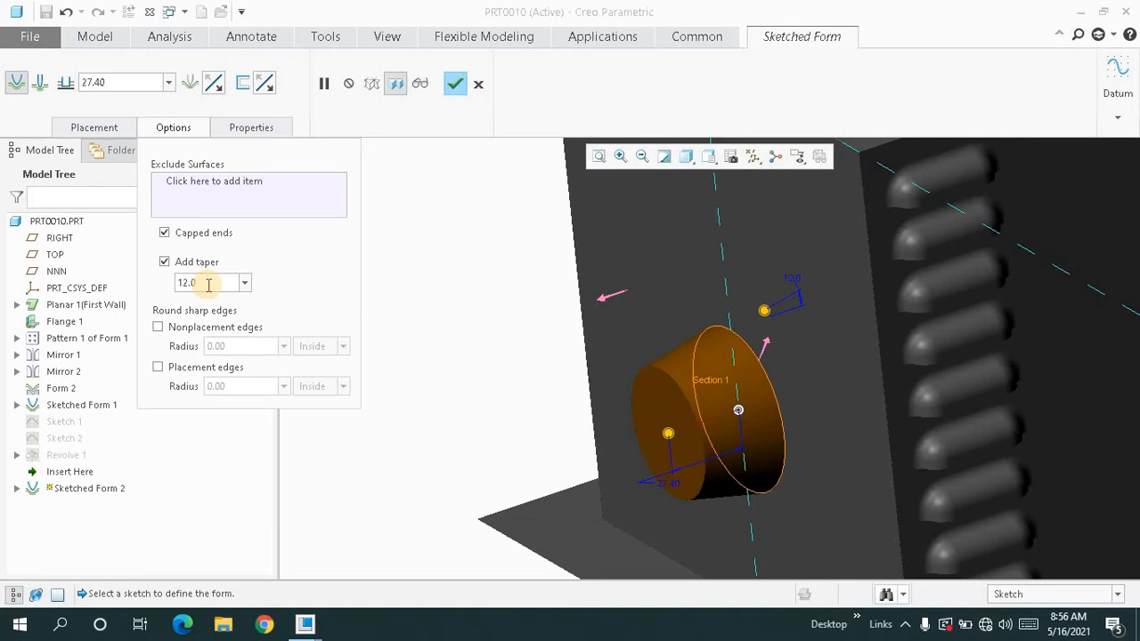
text(1)
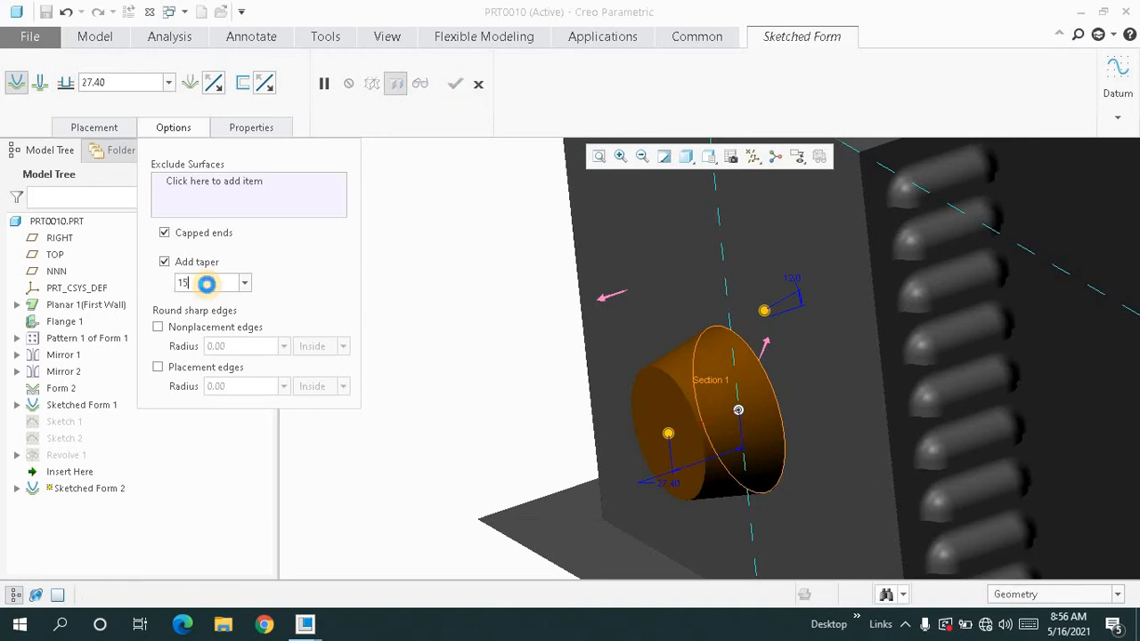
text(5)
key(Return)
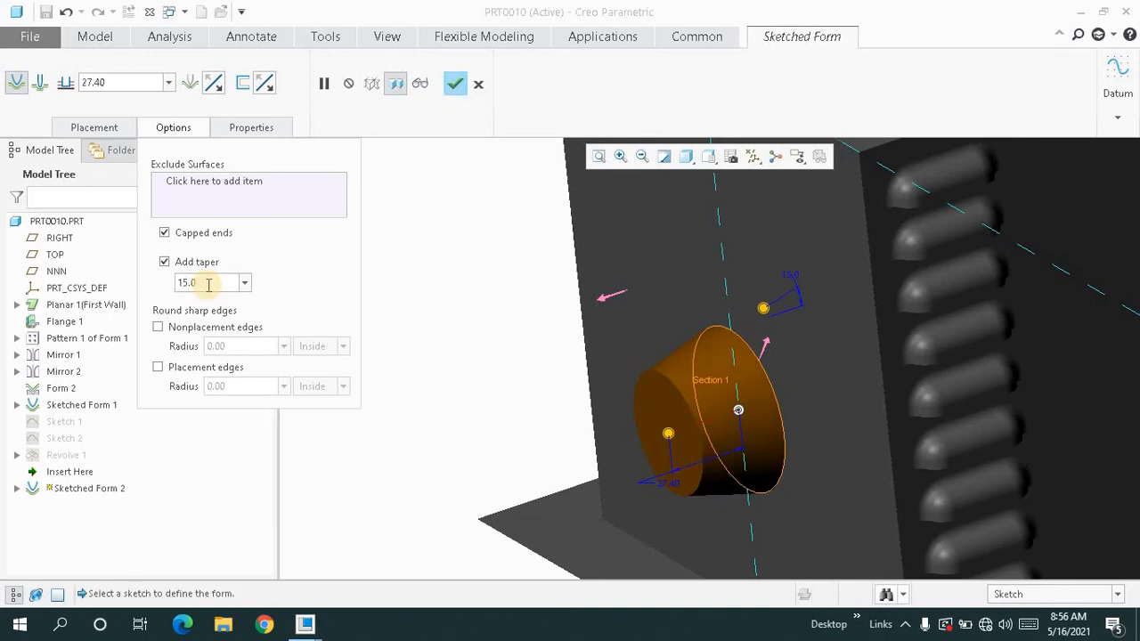
Round the sketched form's nonplacement edges and placement edges with an inside radius of 5.00 each.
click(158, 328)
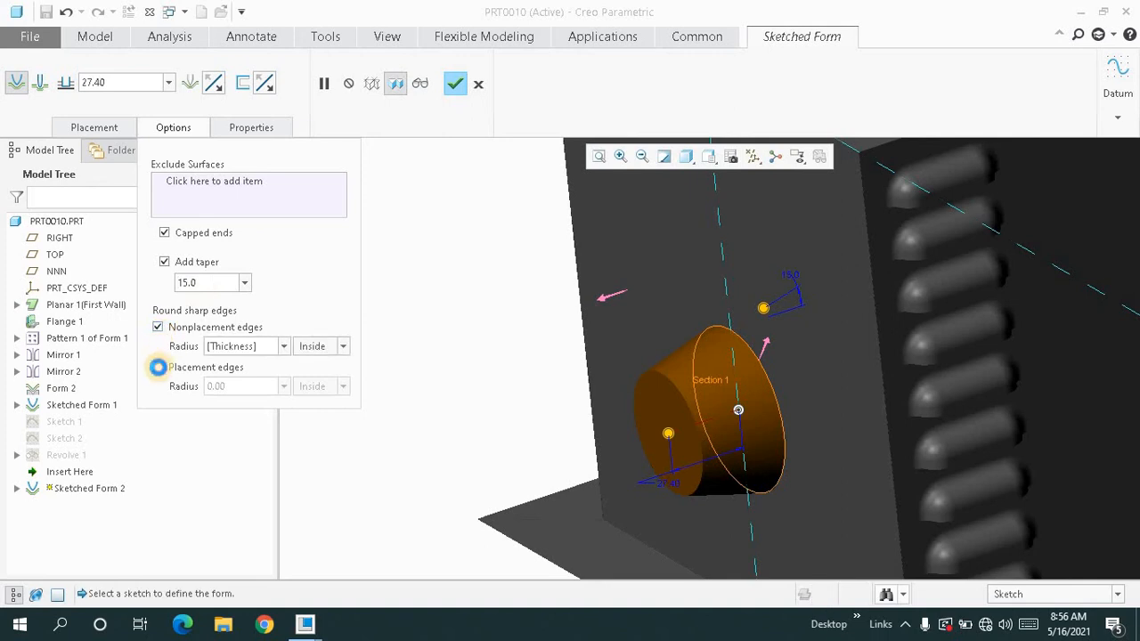
click(158, 367)
click(158, 367)
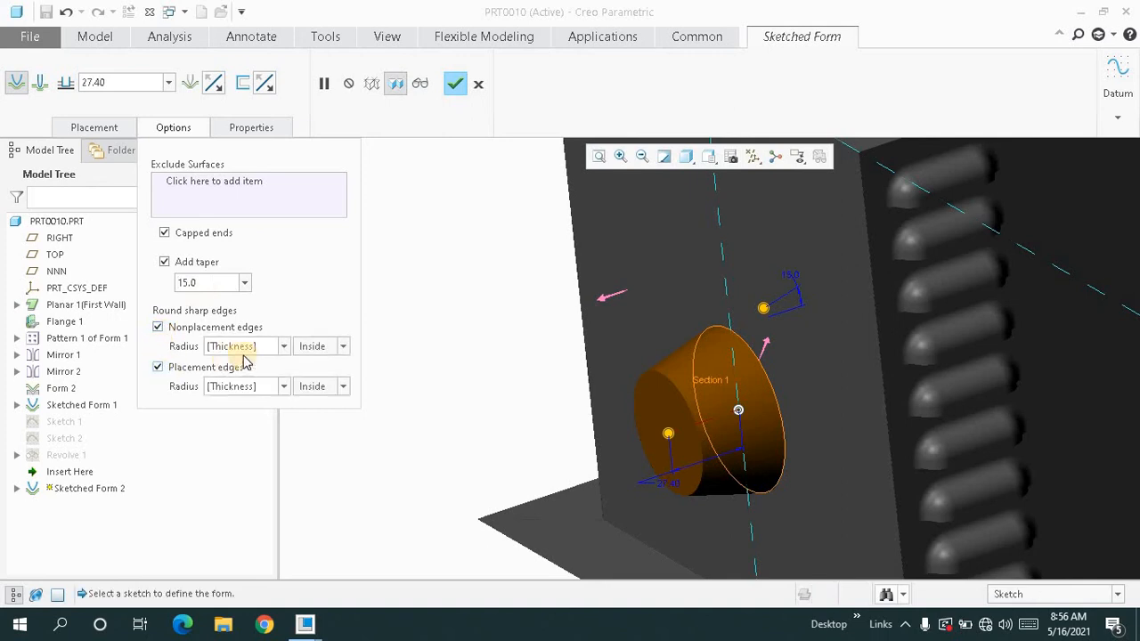
click(260, 347)
text(2)
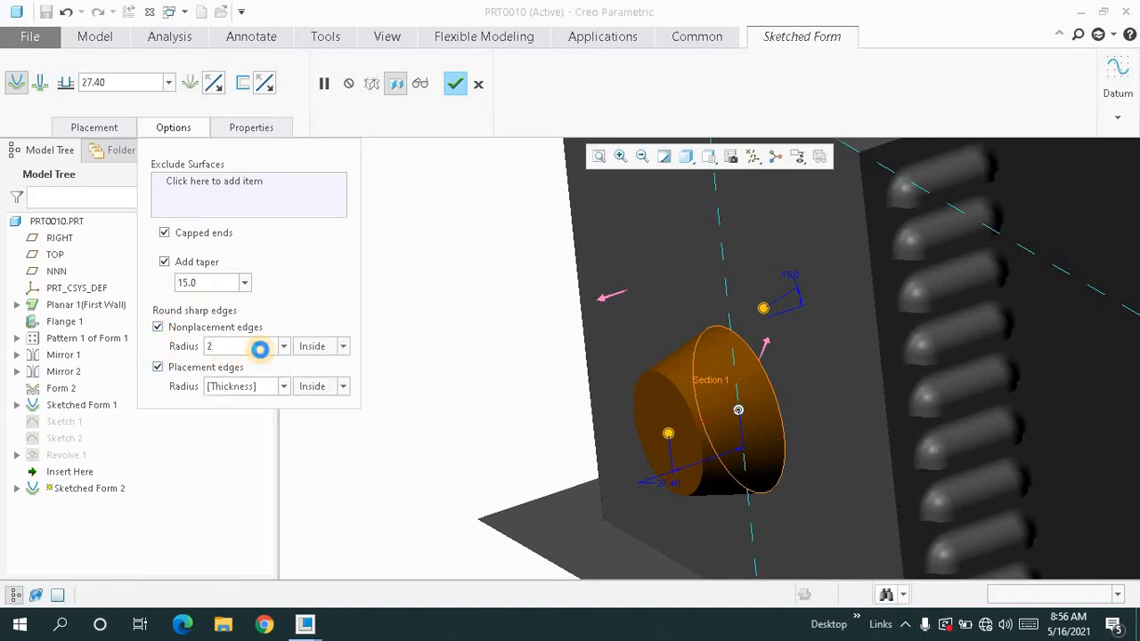
key(Return)
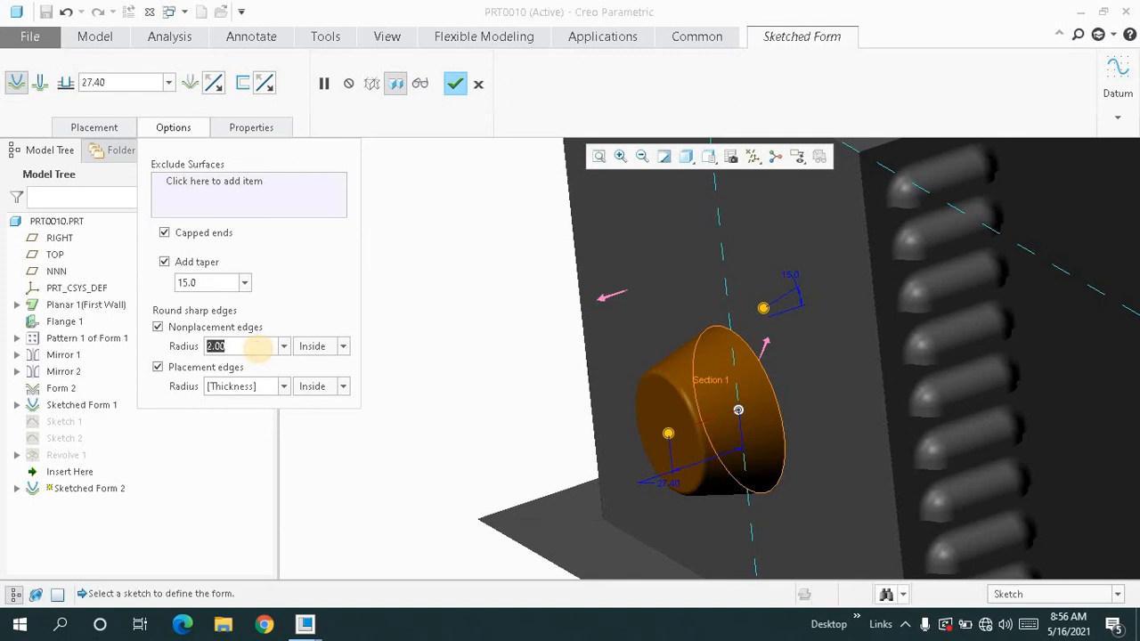
text(5)
key(Return)
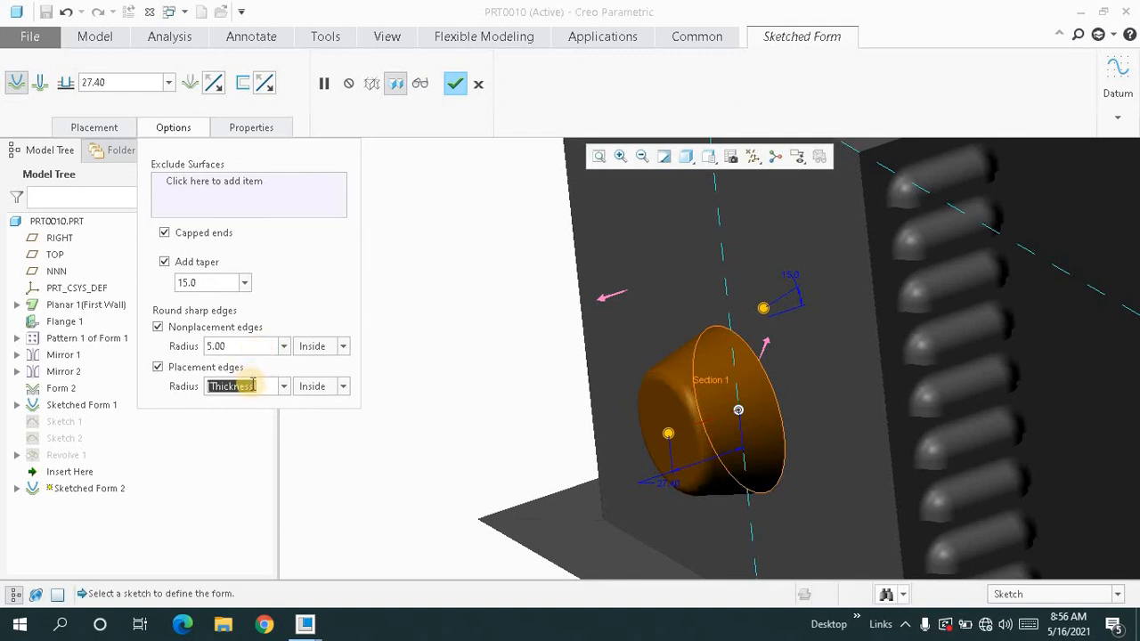
text(5)
key(Return)
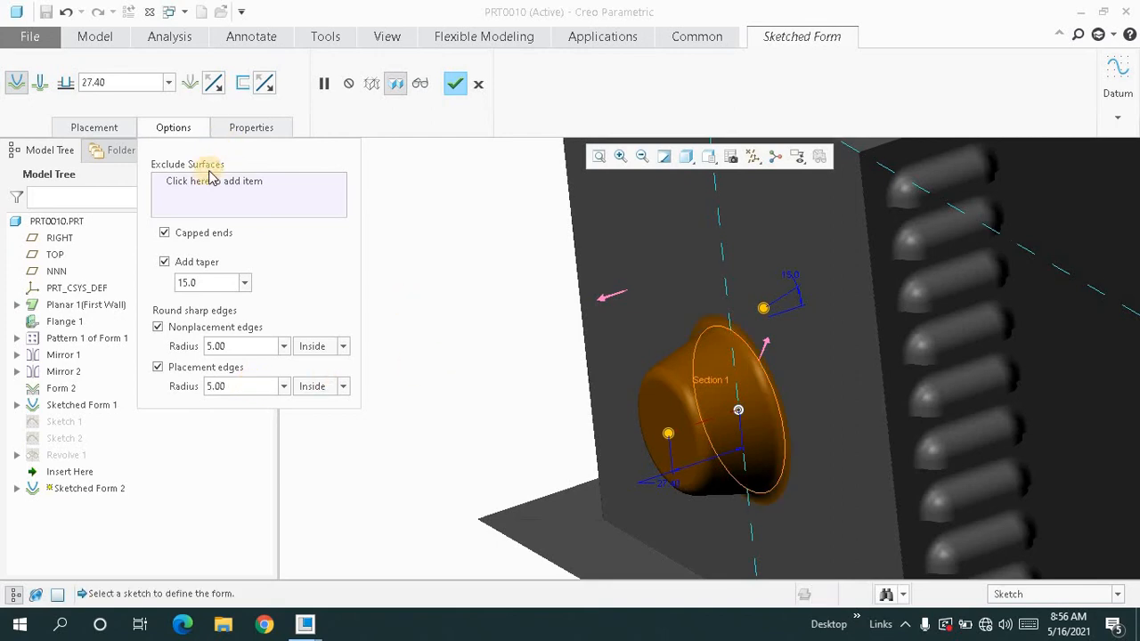
Exclude the form's flat circular end surface and reduce the form's depth to 12.60.
click(211, 185)
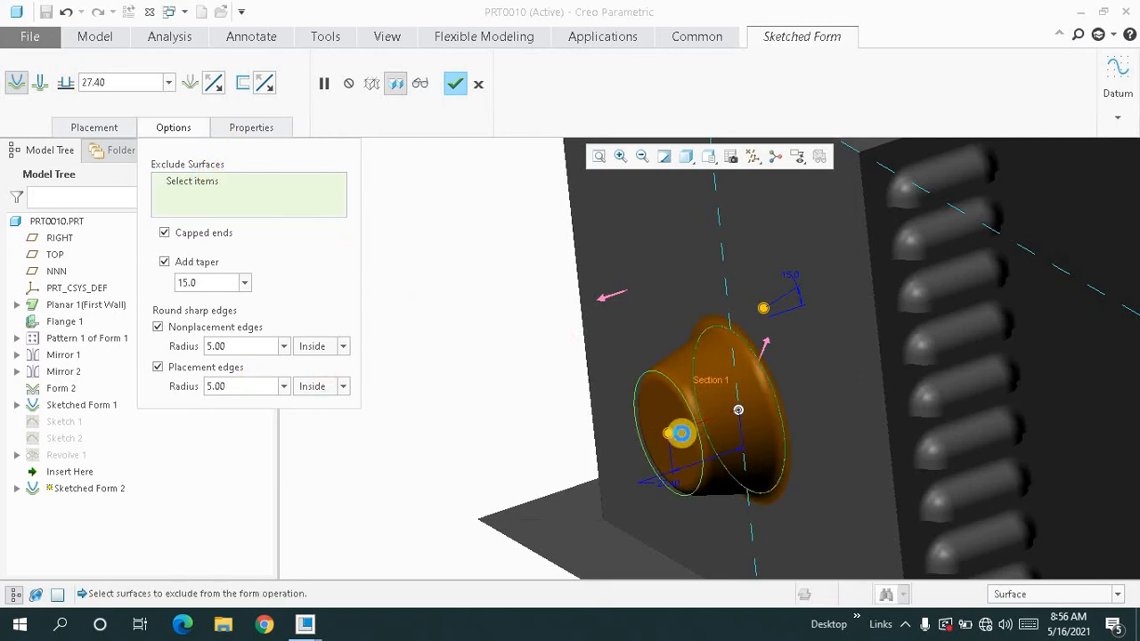
click(681, 434)
mouse_move(611, 419)
middle_down()
mouse_move(641, 415)
mouse_move(628, 415)
middle_up()
drag(674, 413, 713, 406)
Flip the sketched form's direction inward and back outward, and complete the form.
click(610, 292)
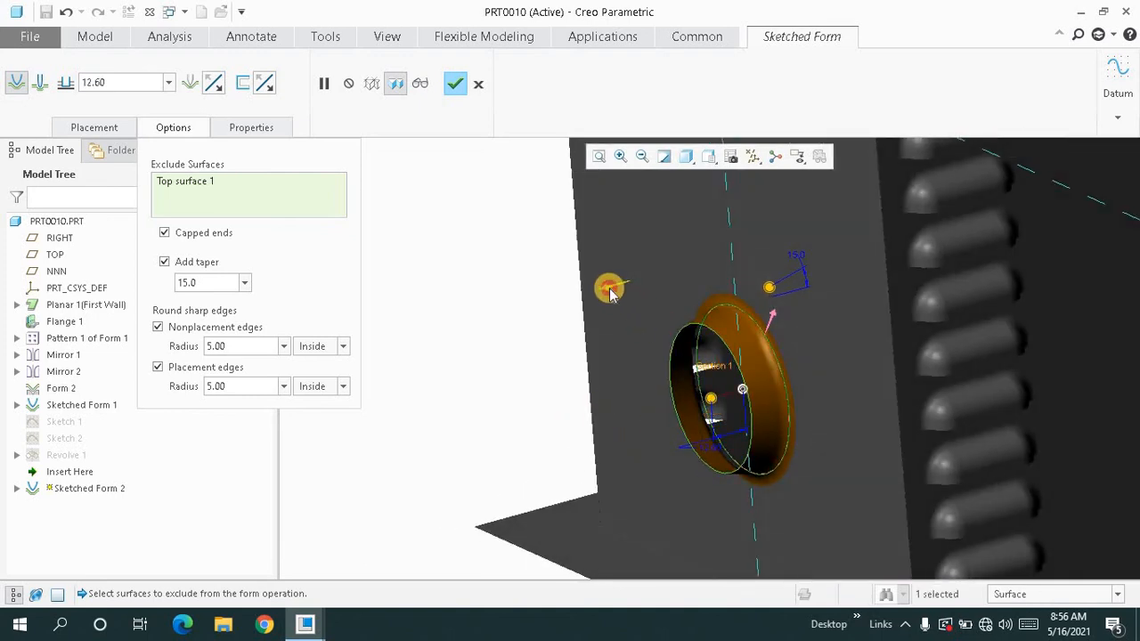
middle_drag(677, 353, 702, 349)
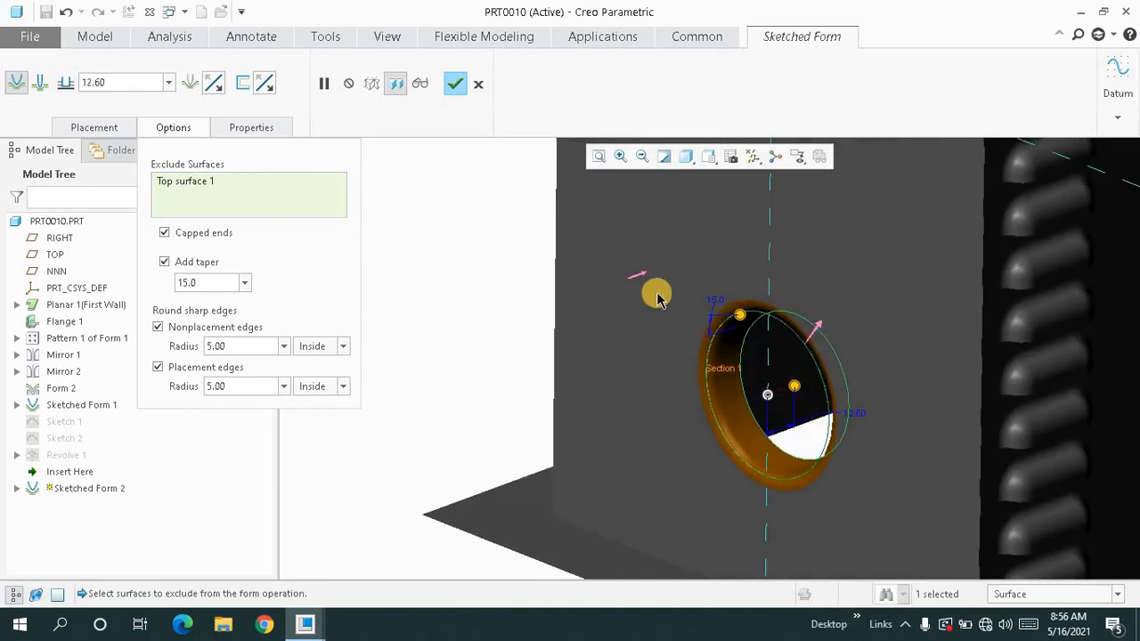
click(642, 274)
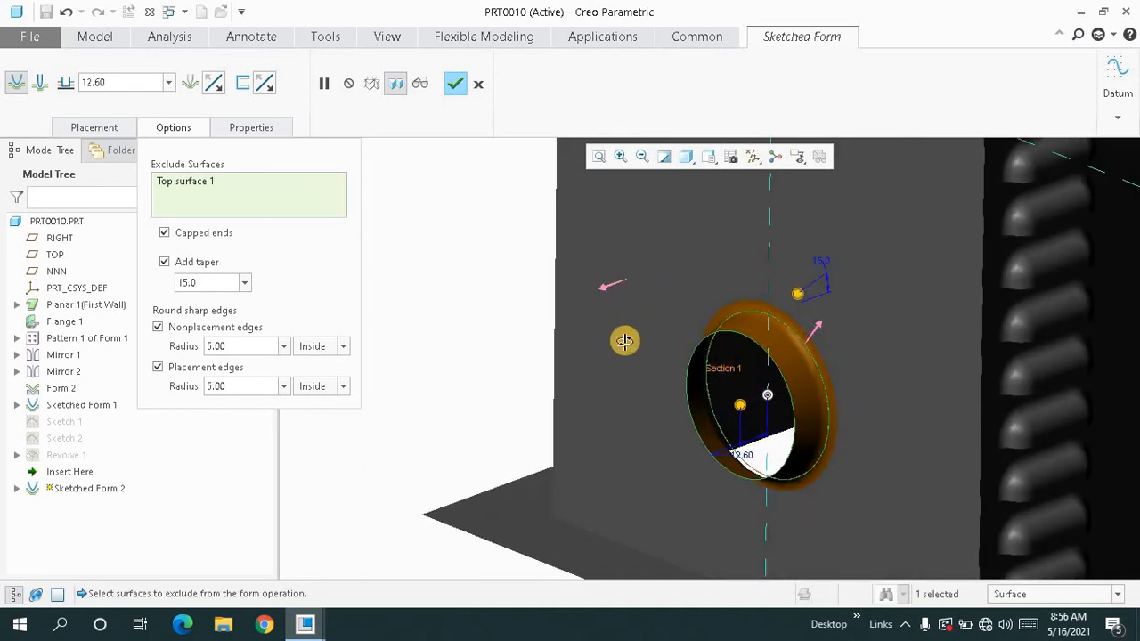
middle_drag(625, 341, 630, 337)
middle_click(477, 293)
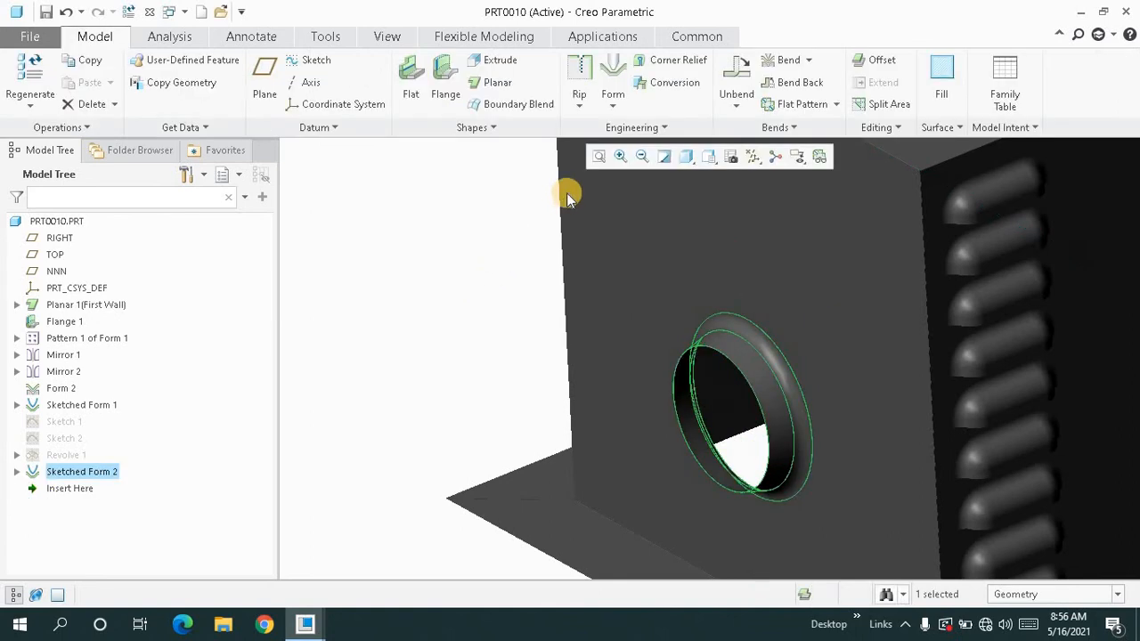
click(599, 155)
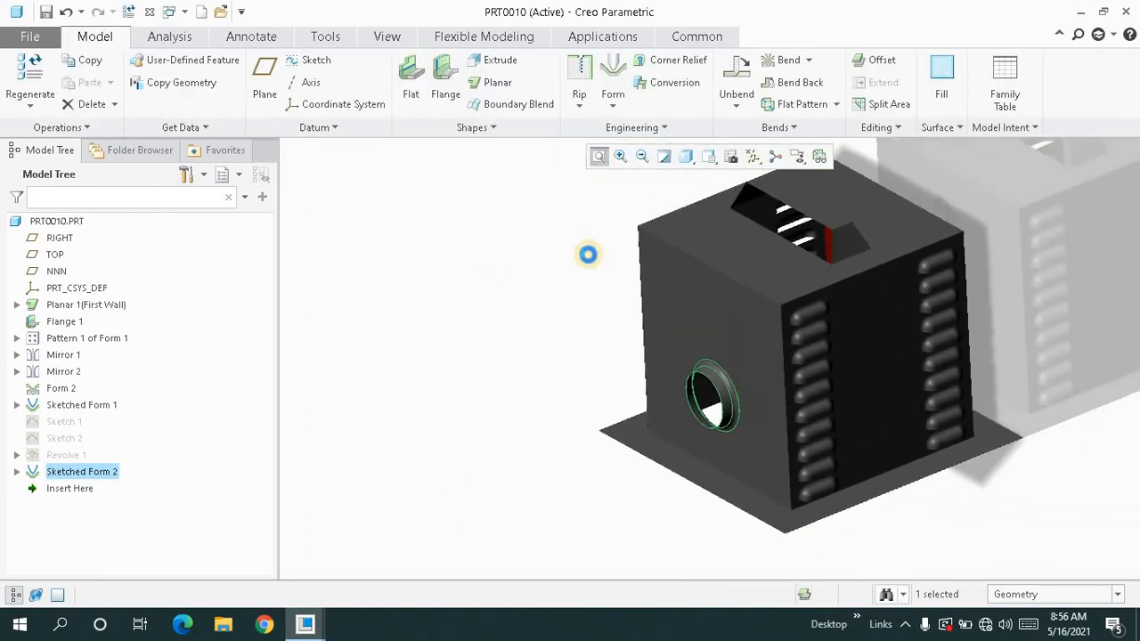
click(589, 258)
click(596, 157)
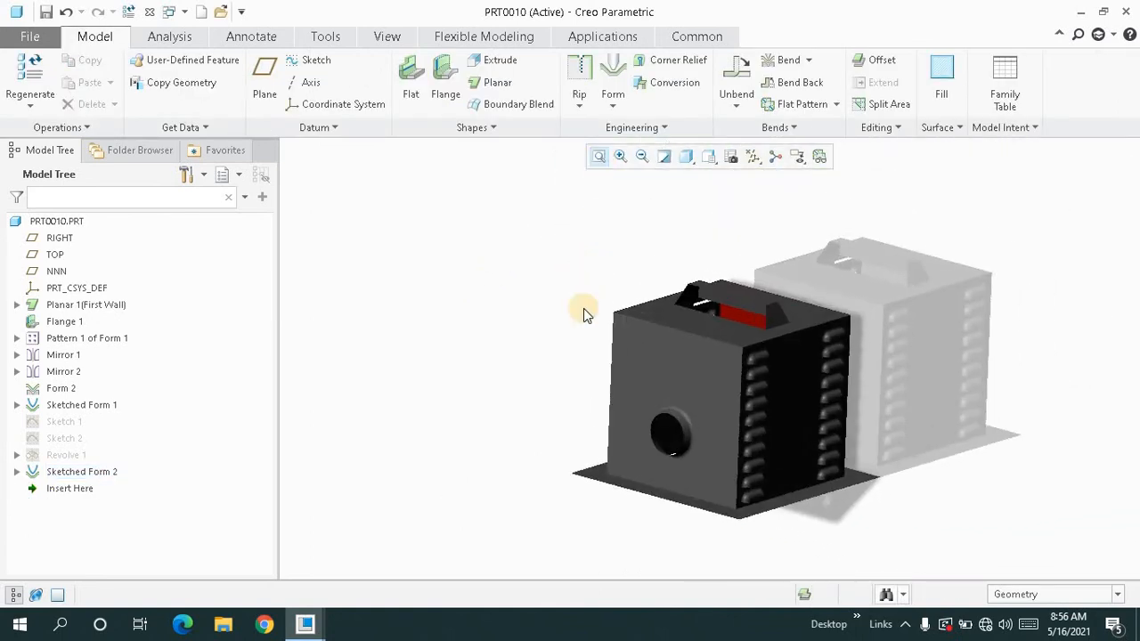
middle_drag(543, 326, 536, 338)
click(598, 156)
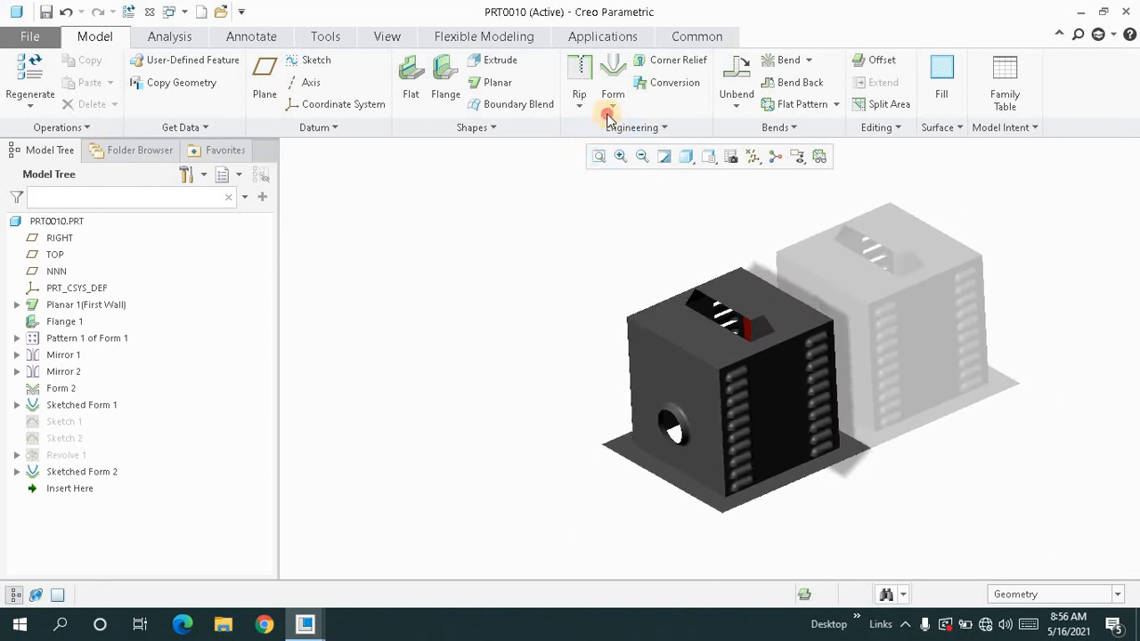
click(613, 98)
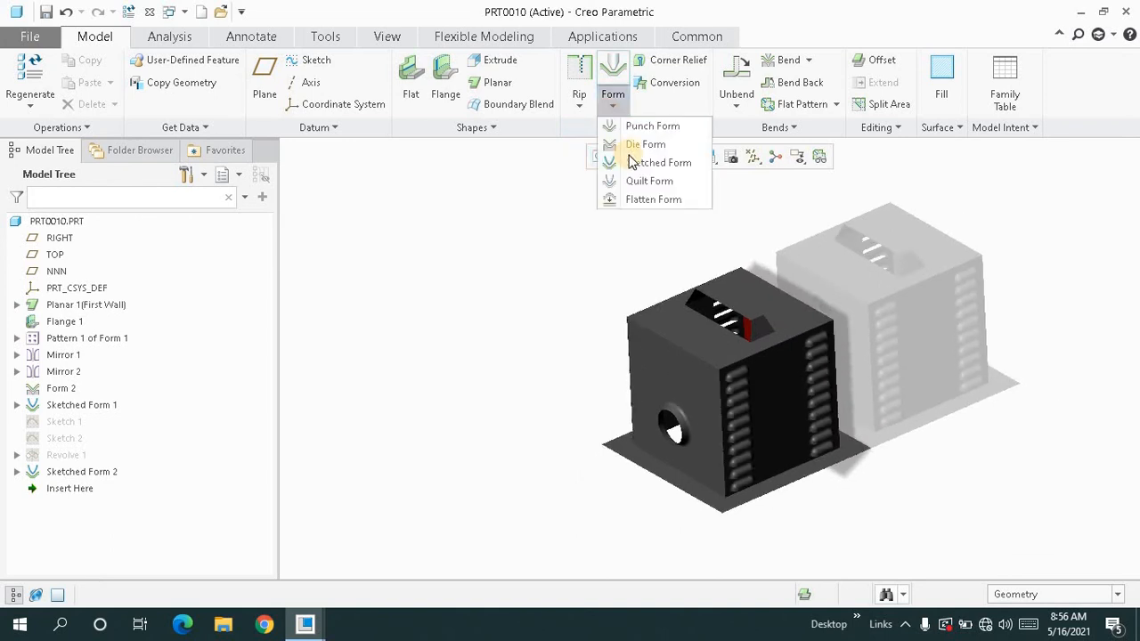
click(612, 105)
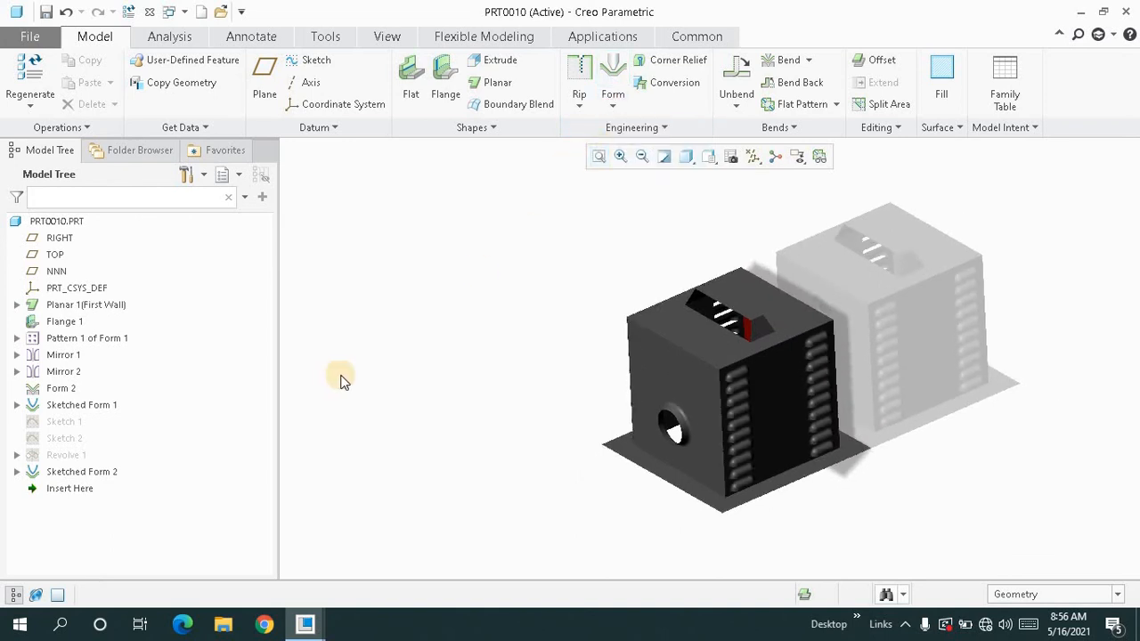
Delete the Sketched Form 1 feature that cuts the opening in the enclosure's top face.
click(61, 388)
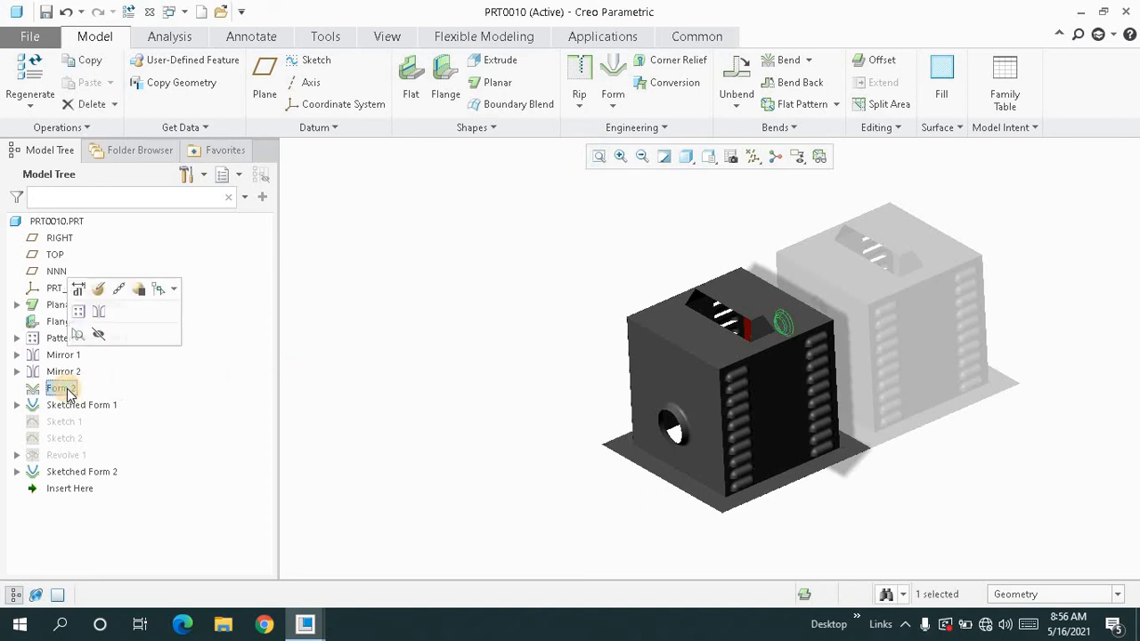
click(67, 372)
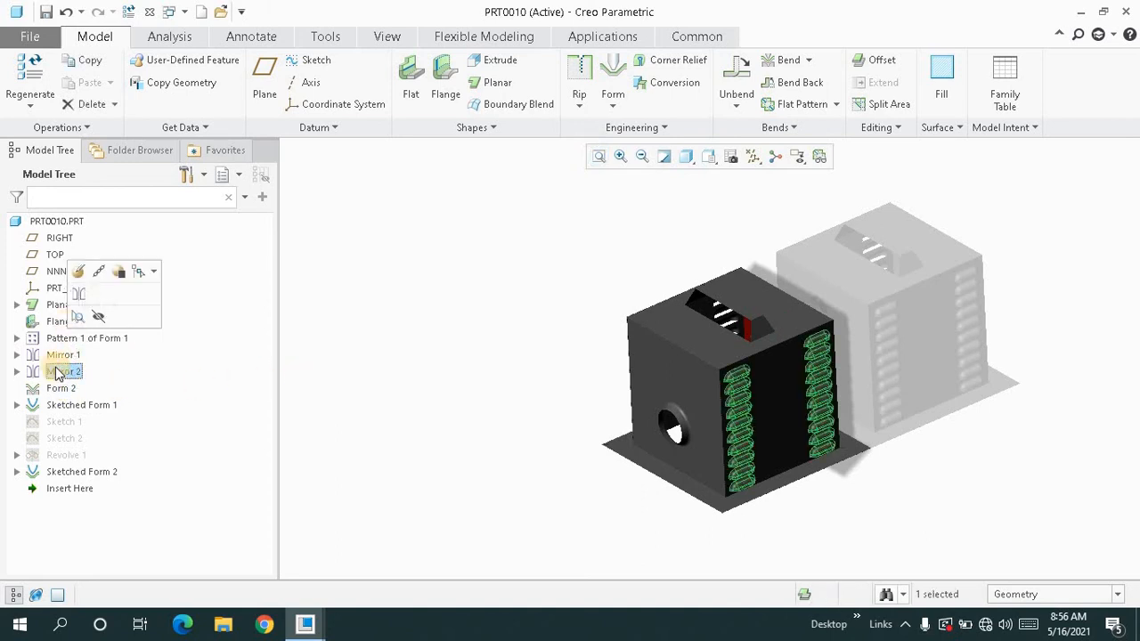
click(55, 408)
right_click(55, 408)
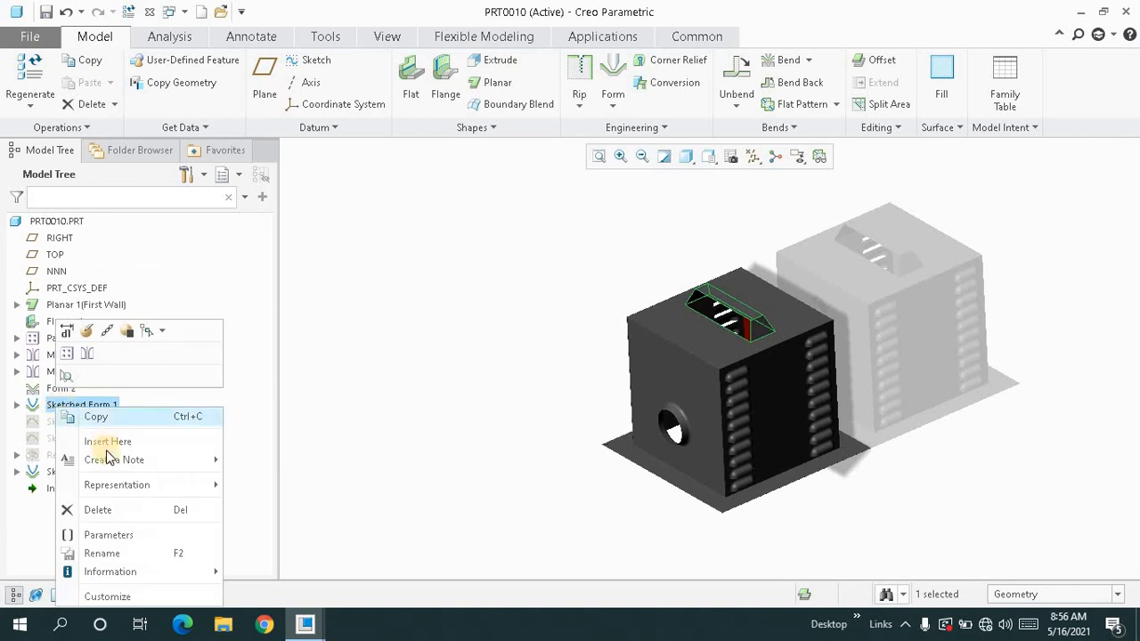
click(116, 512)
click(502, 335)
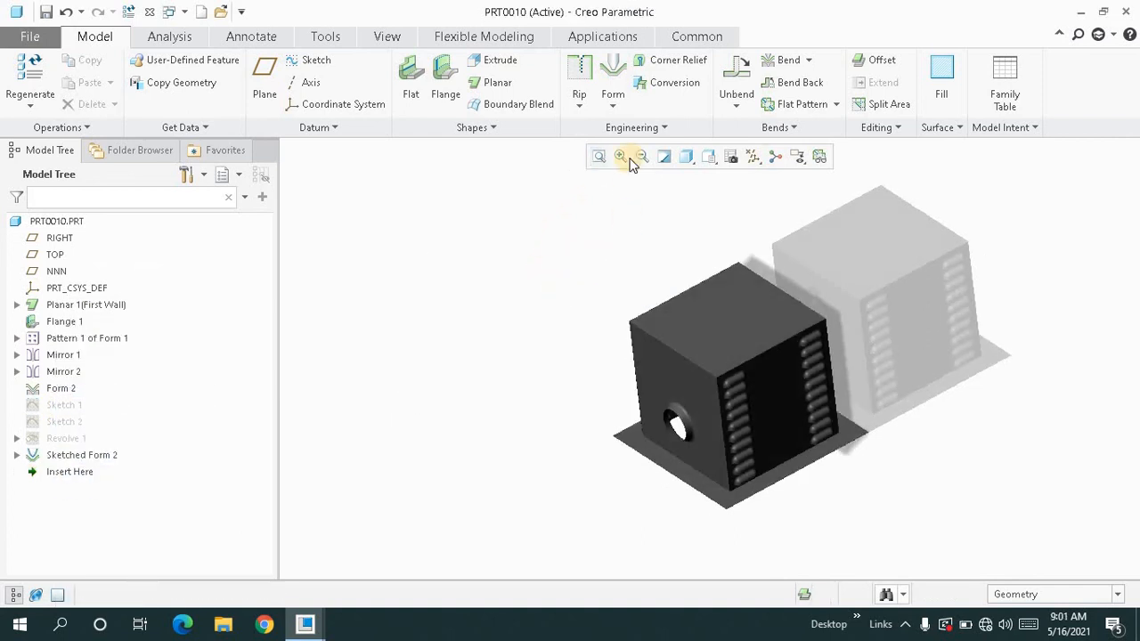
Display the datum planes and start a new sketch on the RIGHT plane.
click(610, 109)
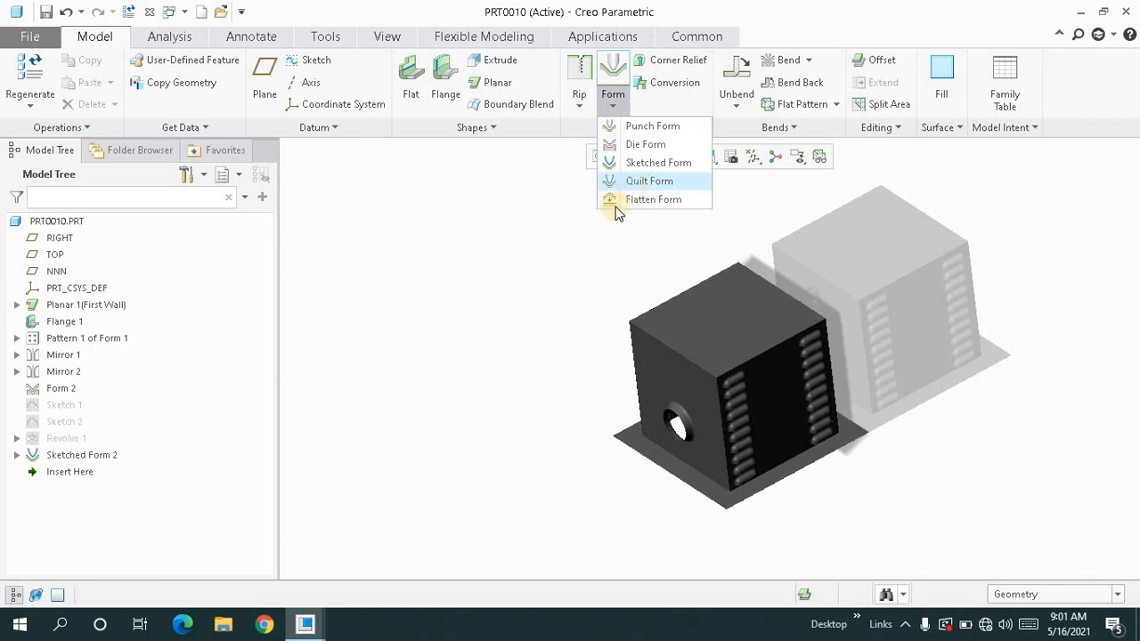
click(616, 209)
mouse_move(579, 263)
middle_down()
mouse_move(595, 249)
mouse_move(583, 253)
middle_up()
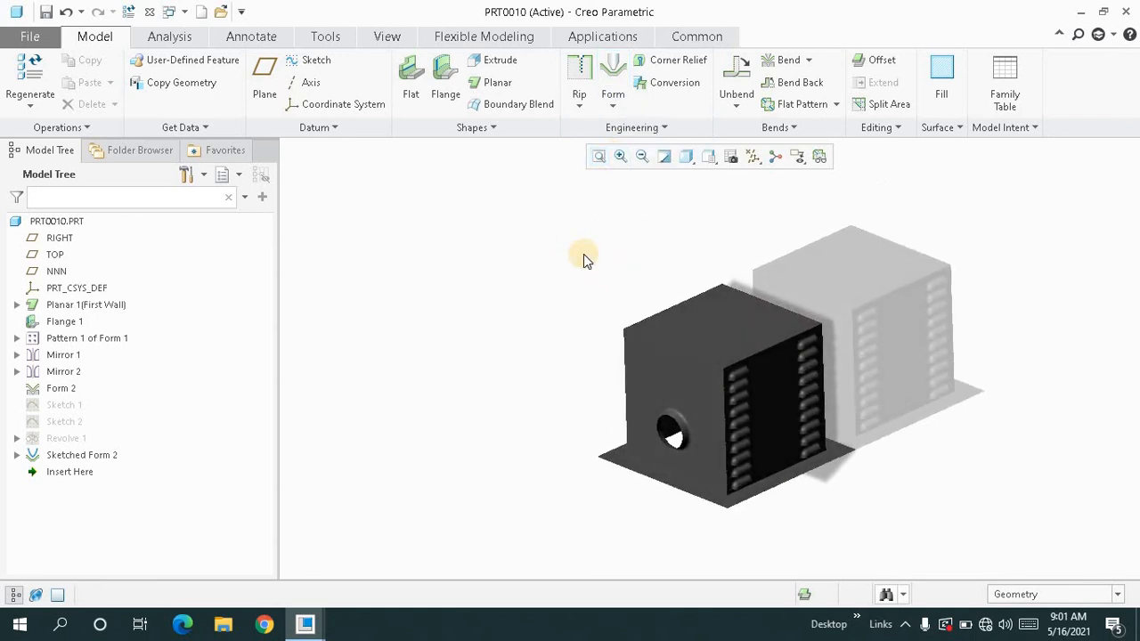
key(p)
click(630, 299)
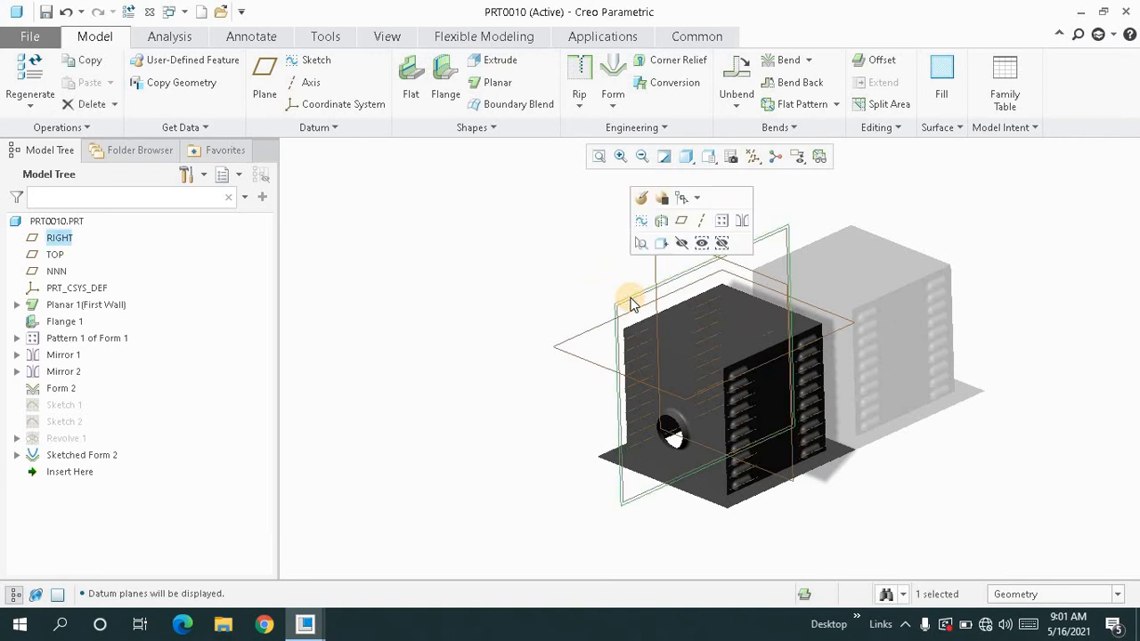
click(638, 224)
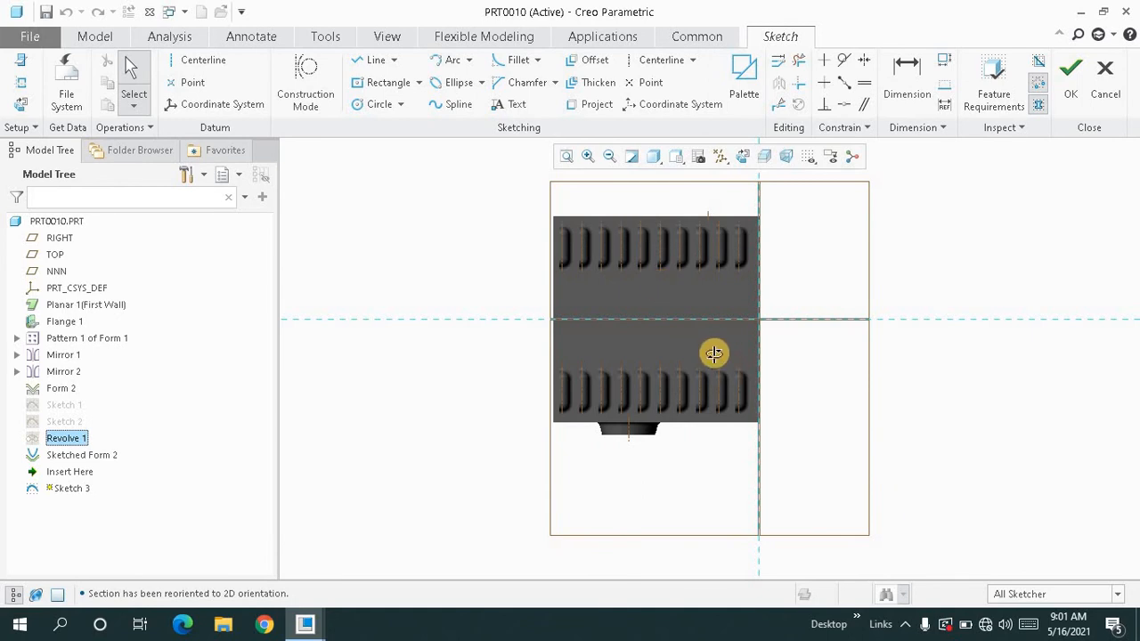
Rename the hidden Revolve 1 feature as DDDD.
mouse_move(715, 354)
middle_down()
mouse_move(677, 294)
mouse_move(709, 323)
middle_up()
key(F2)
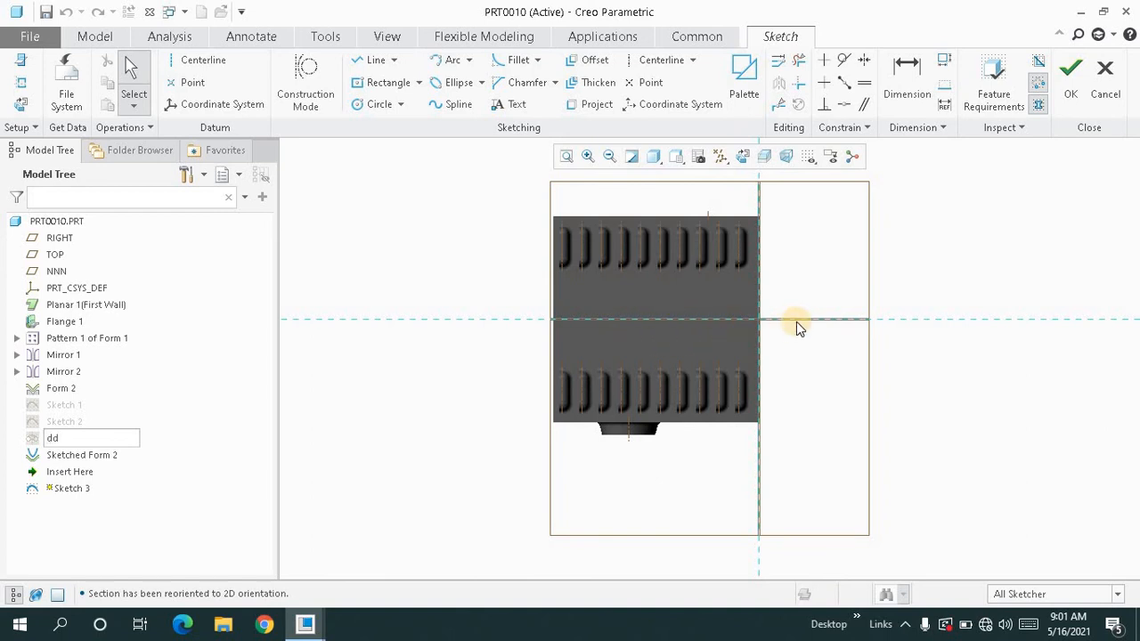
middle_drag(764, 308, 766, 319)
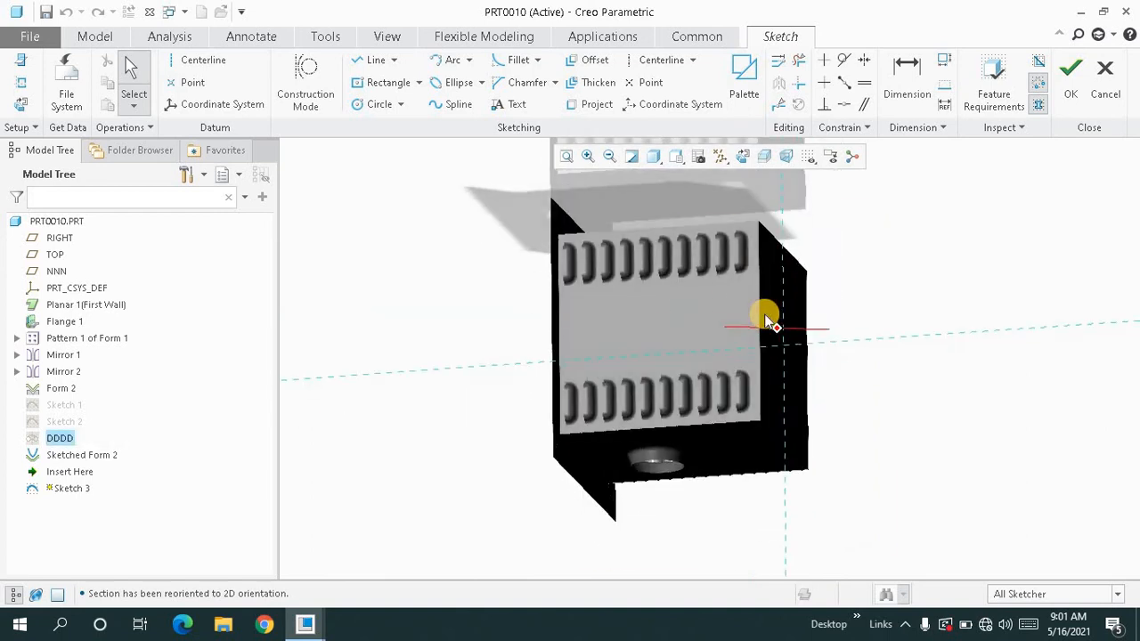
key(d)
key(F2)
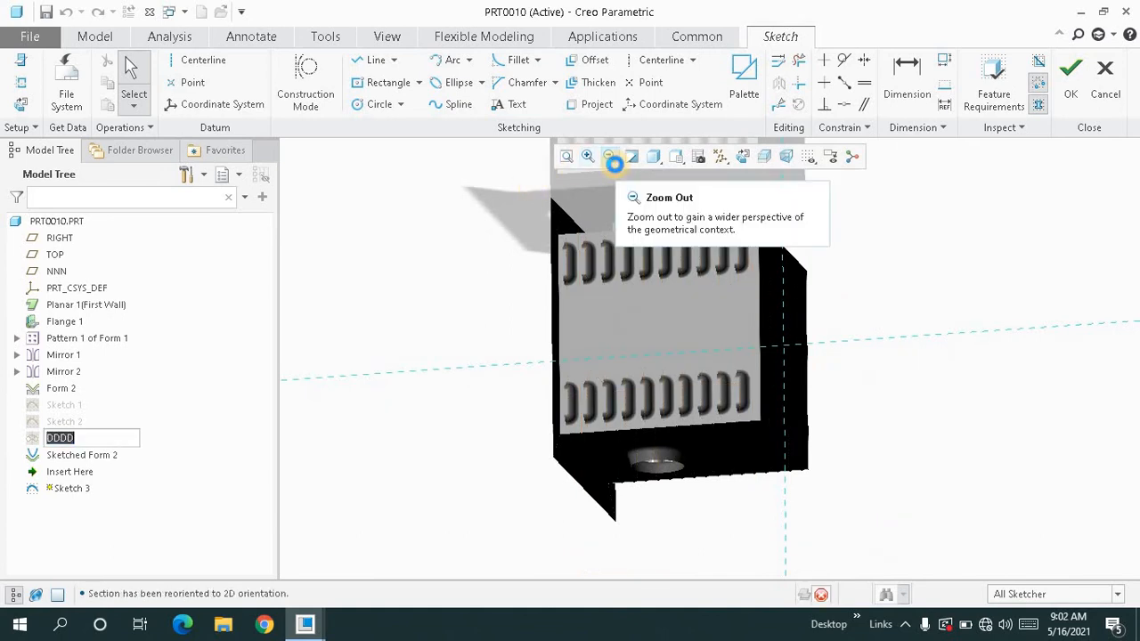
Sketch a slanted line across the enclosure's corner with a parallel centerline just outside it, and finish the sketch.
click(375, 59)
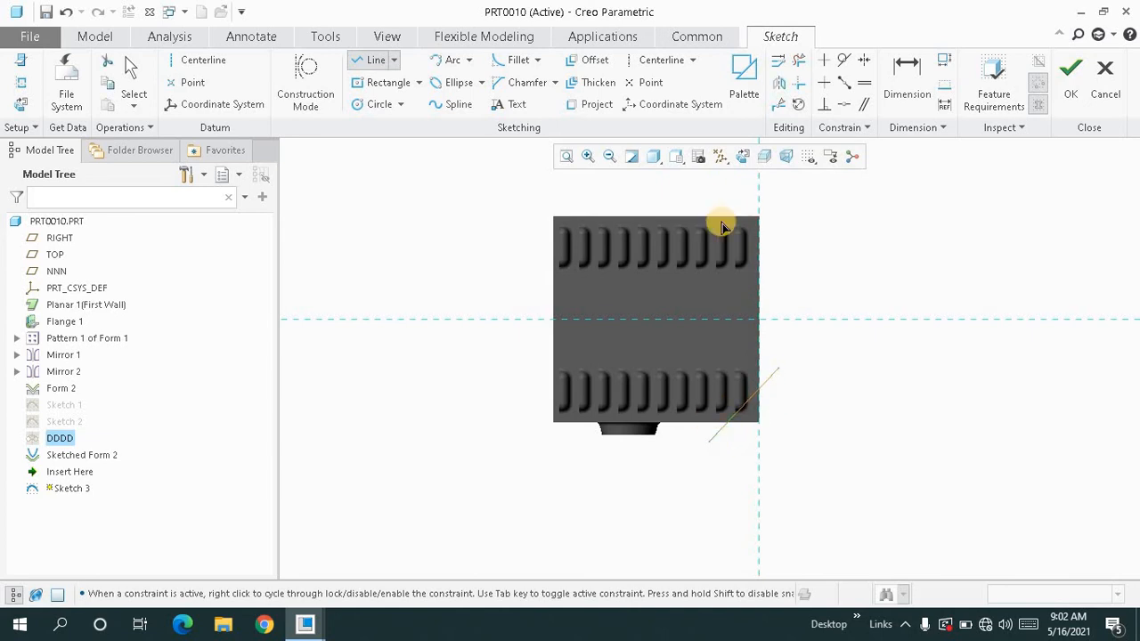
click(661, 59)
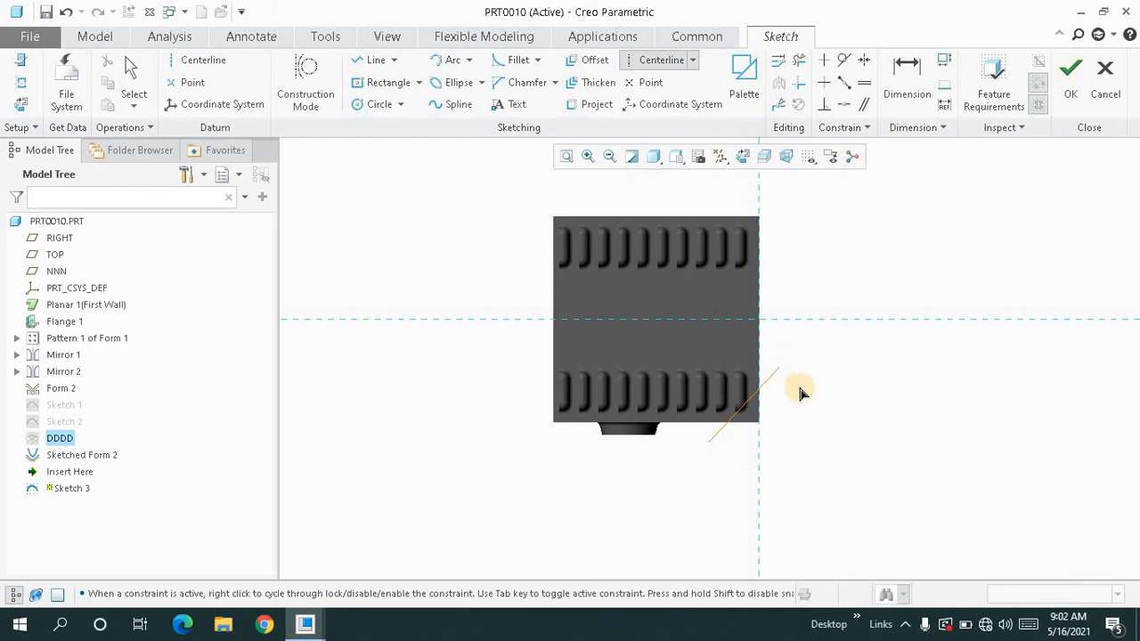
click(771, 422)
click(746, 457)
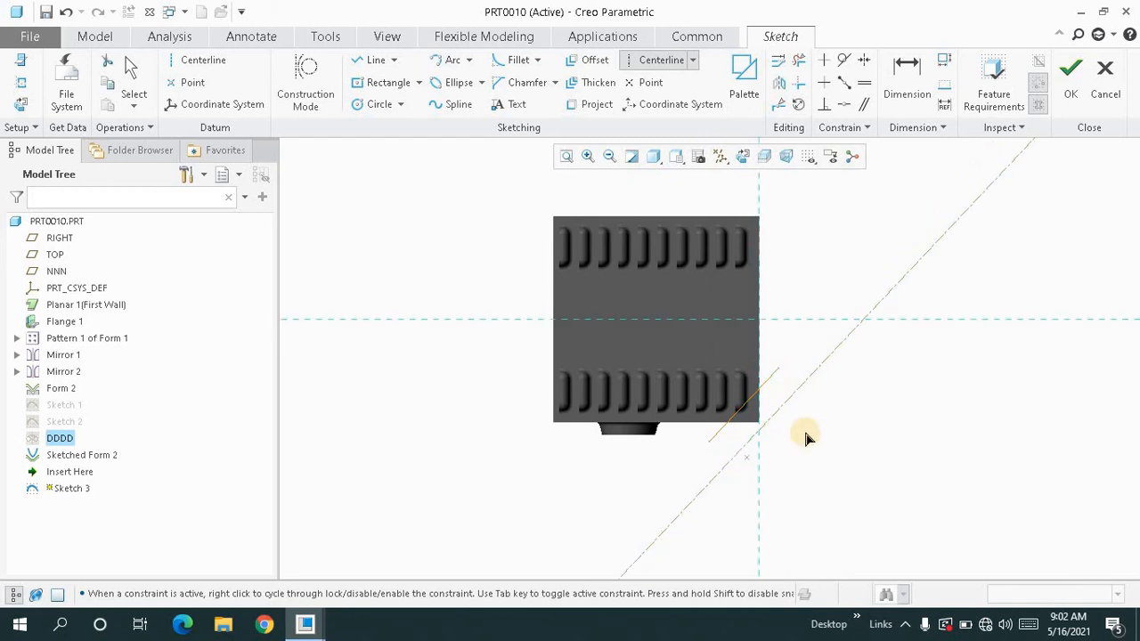
click(1071, 93)
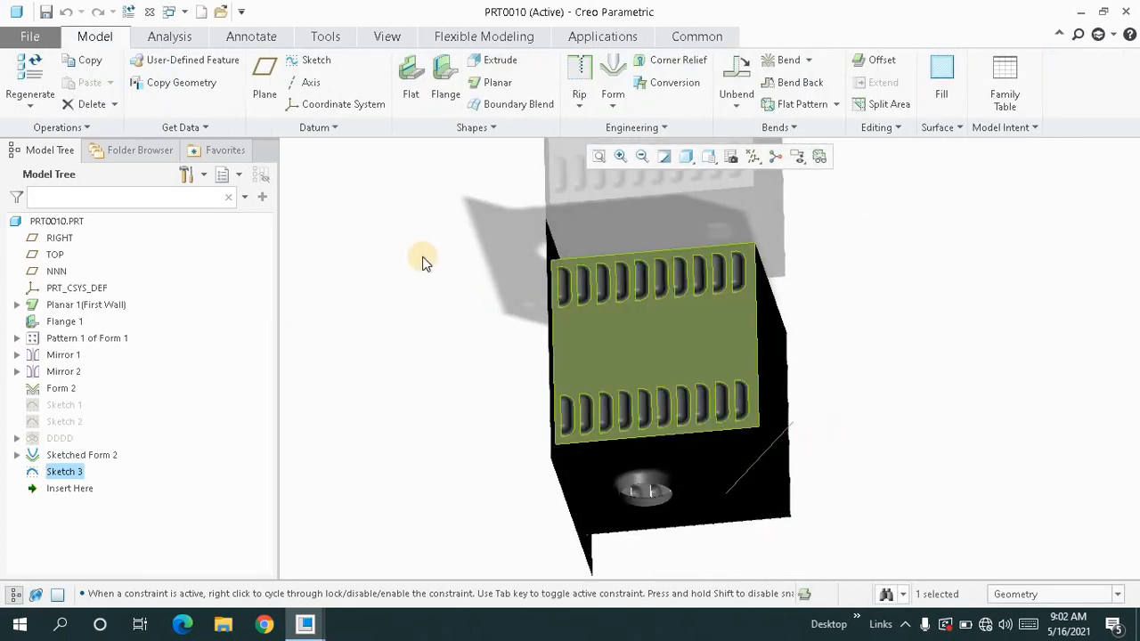
Revolve the slanted line 360° about its centerline as a surface to create a cylindrical quilt through the corner.
click(462, 129)
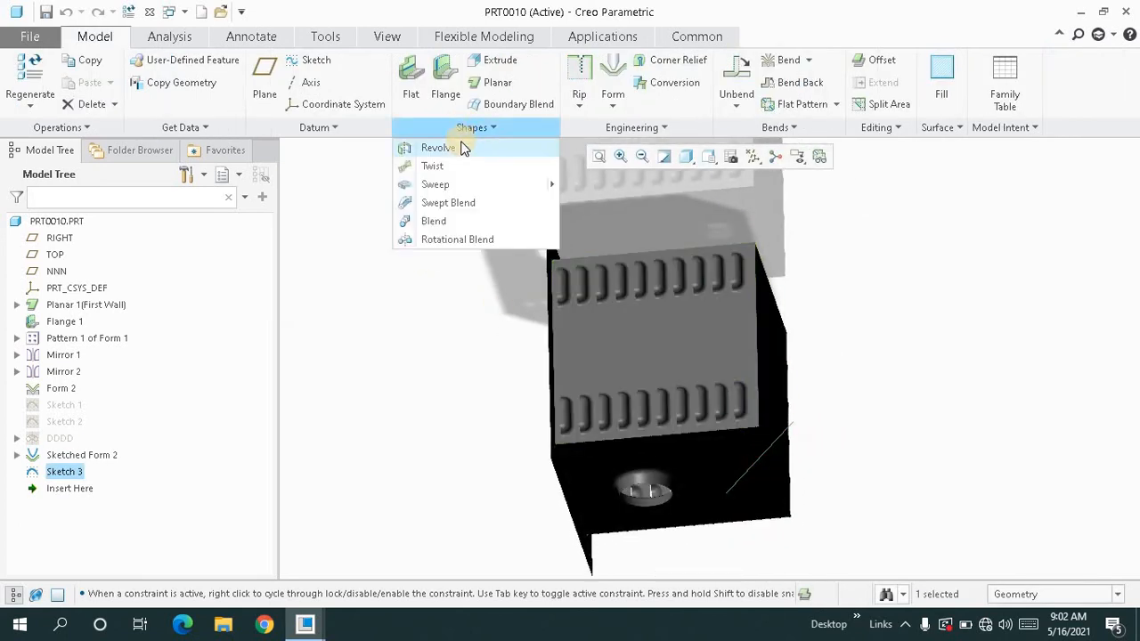
click(460, 141)
middle_drag(702, 394, 614, 232)
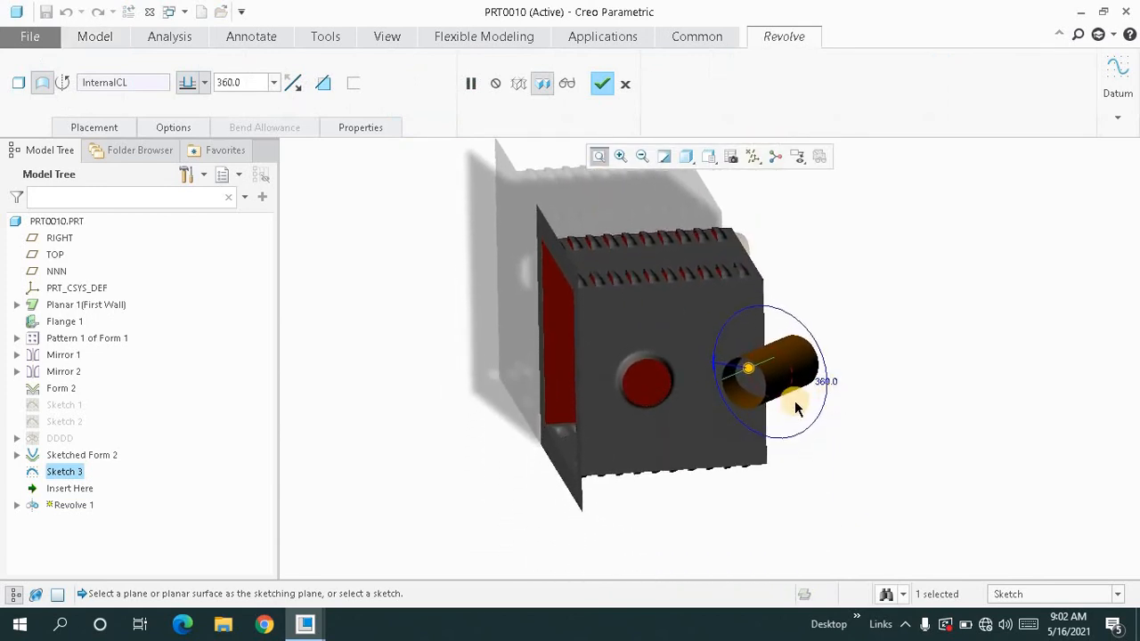
click(18, 81)
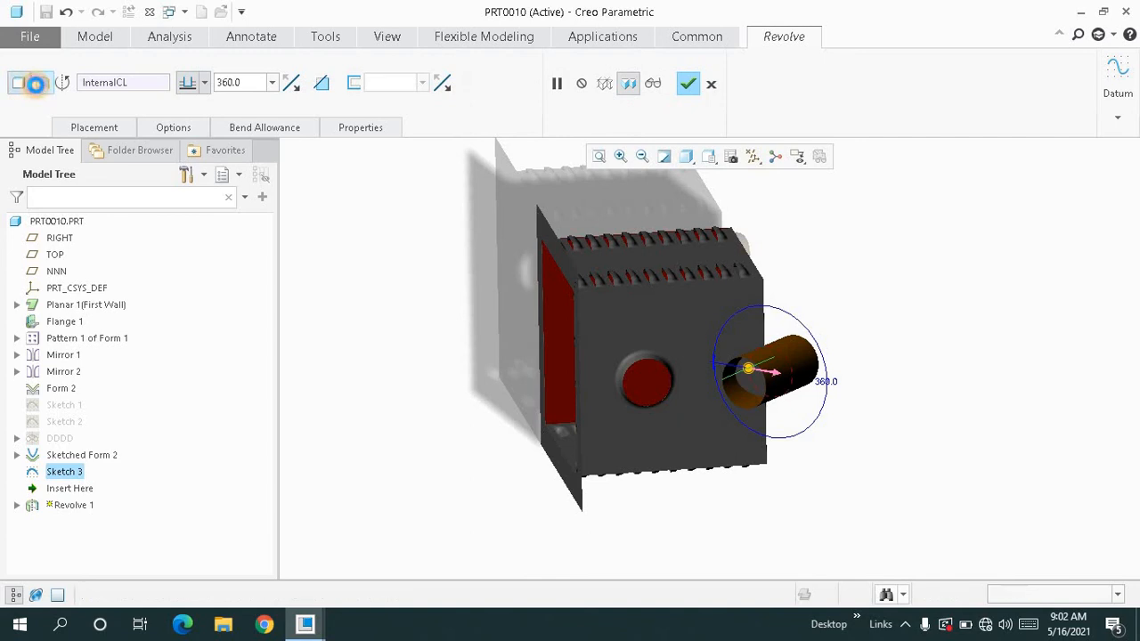
click(41, 82)
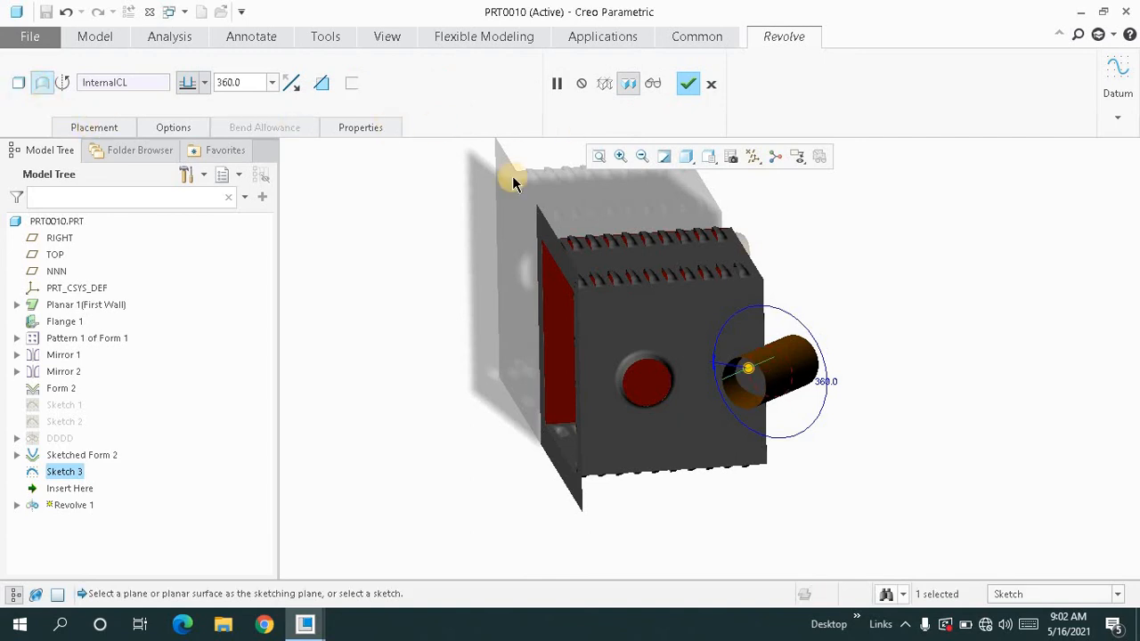
middle_click(416, 213)
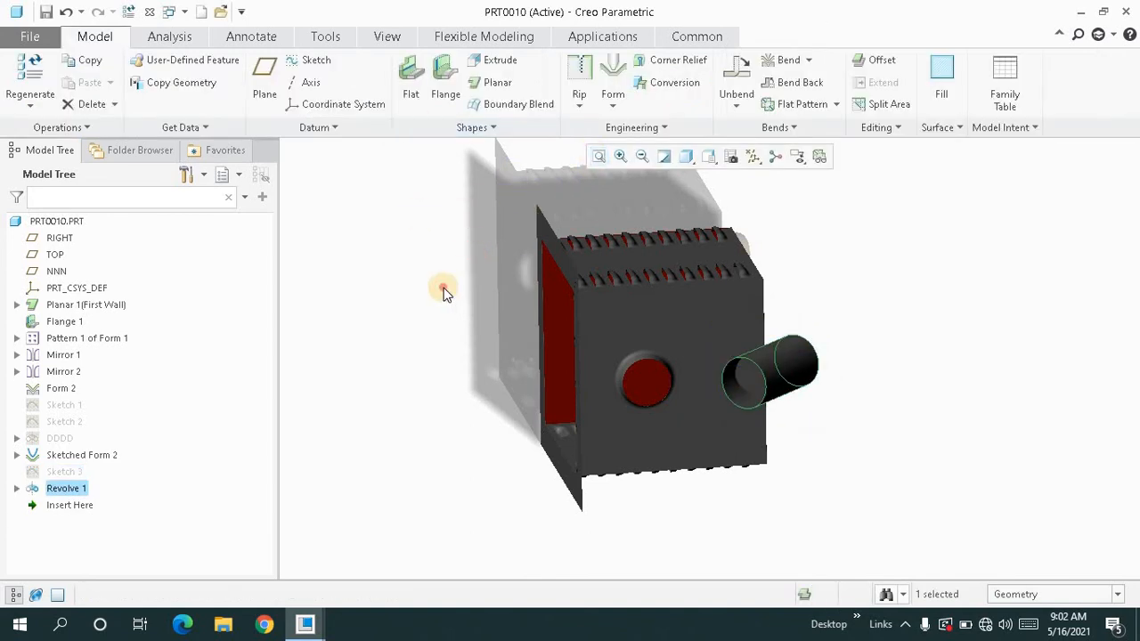
Start a Quilt Form from the revolved cylindrical surface and flip its outward-pointing direction toward the enclosure.
middle_drag(421, 250, 453, 285)
click(599, 156)
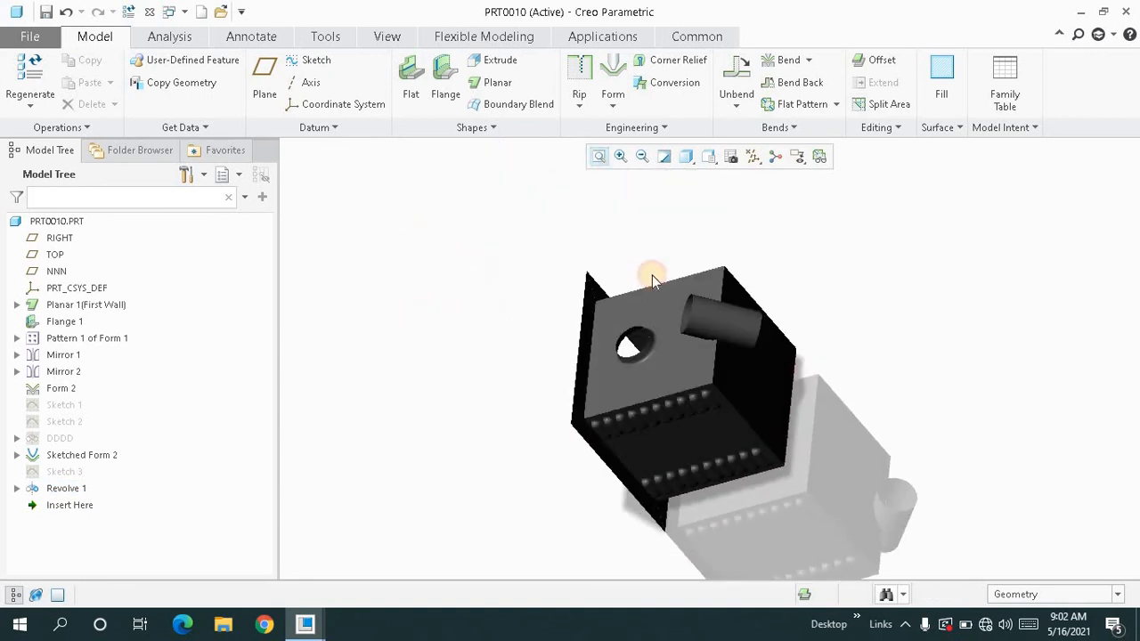
middle_drag(647, 270, 612, 217)
click(599, 158)
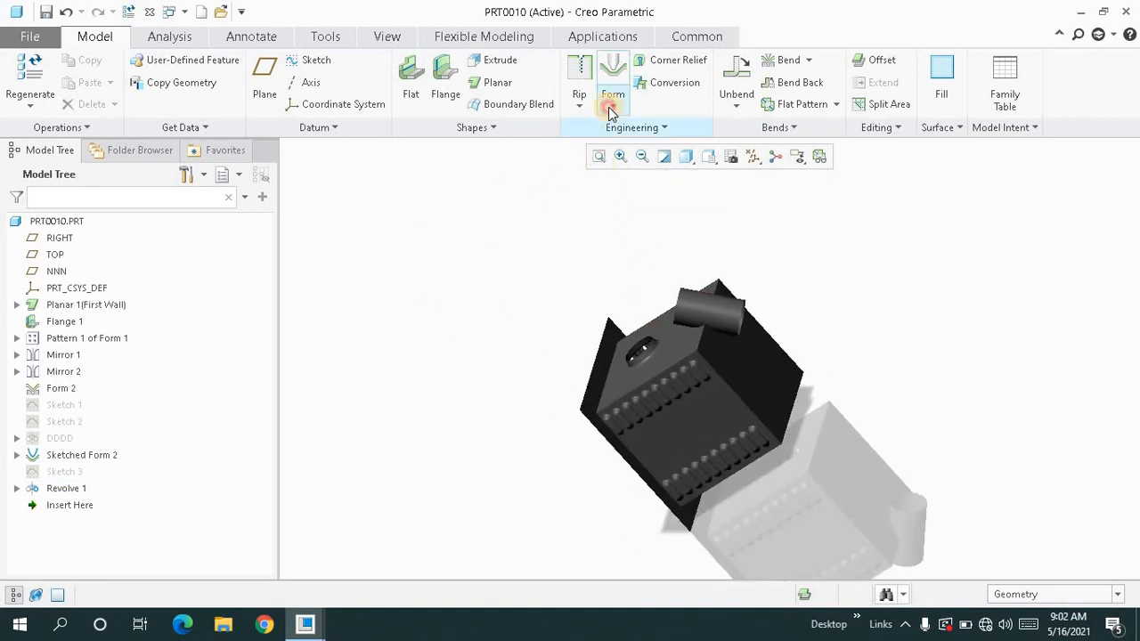
click(612, 105)
click(665, 185)
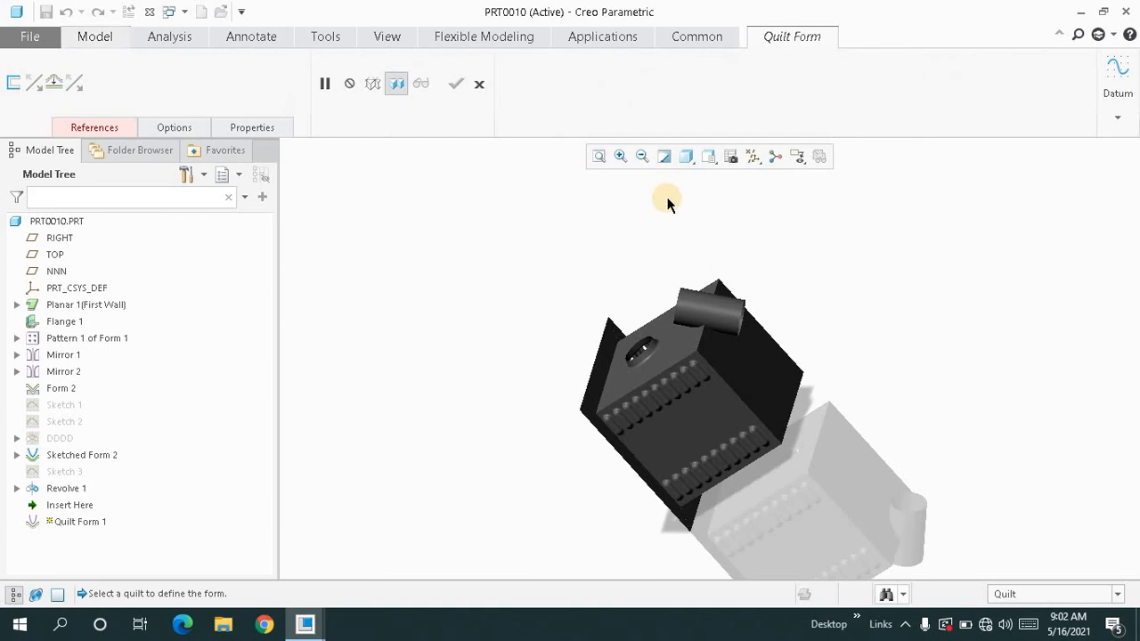
click(678, 298)
middle_drag(620, 290, 775, 363)
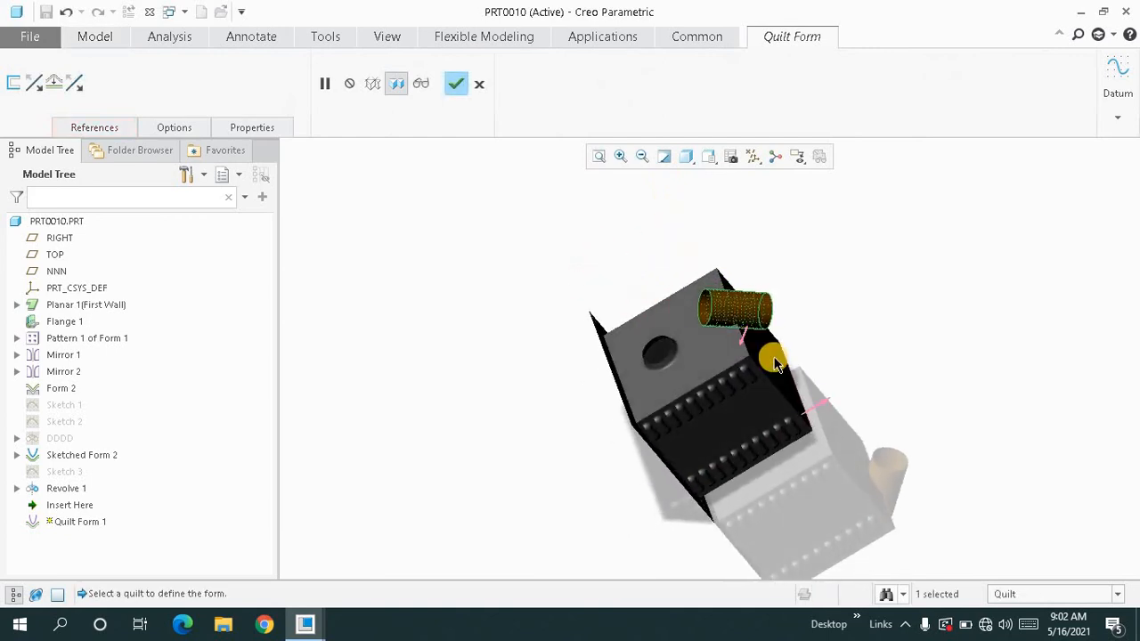
click(825, 403)
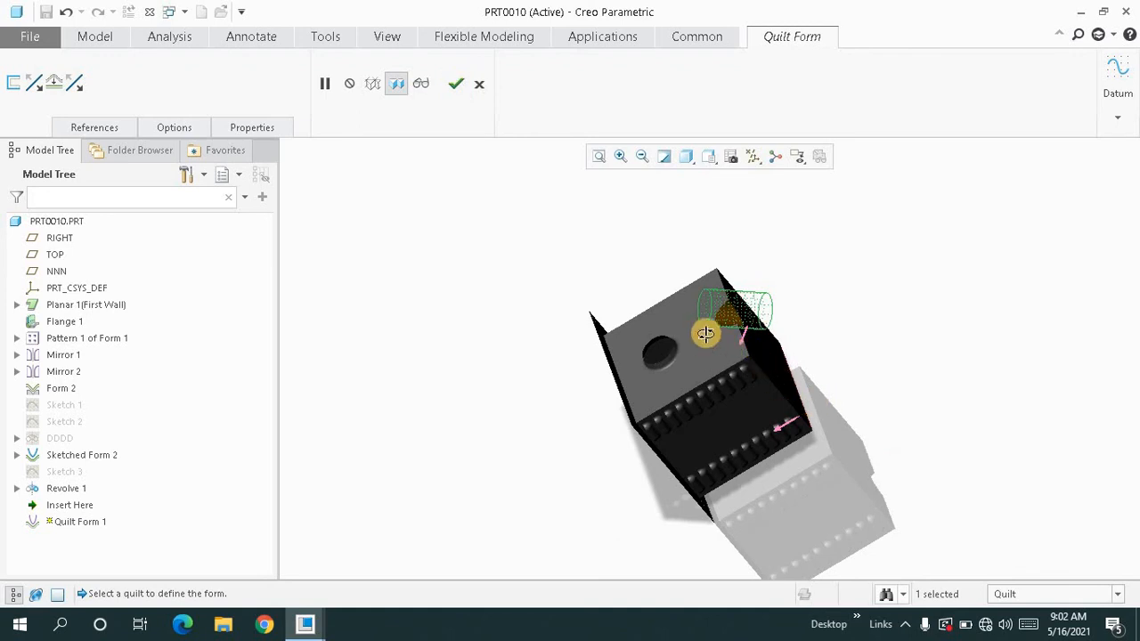
Enable rounding of the quilt form's nonplacement and placement edges, trying a 12.00 nonplacement radius before settling on 3.00.
middle_drag(705, 334, 686, 347)
click(599, 158)
scroll(717, 356, down, 5)
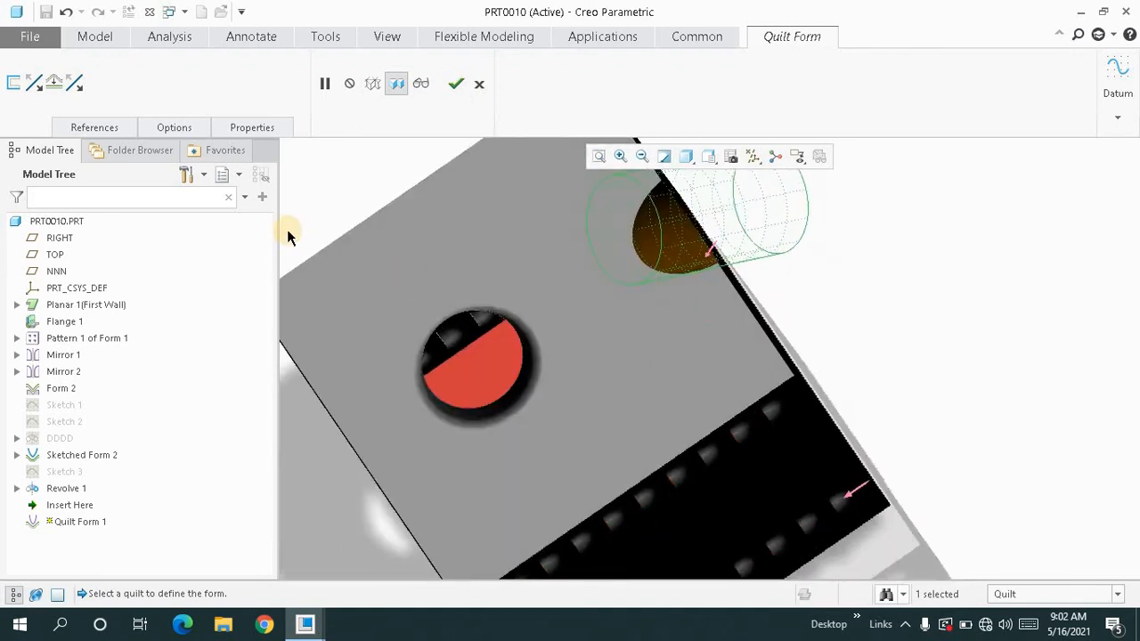
click(182, 125)
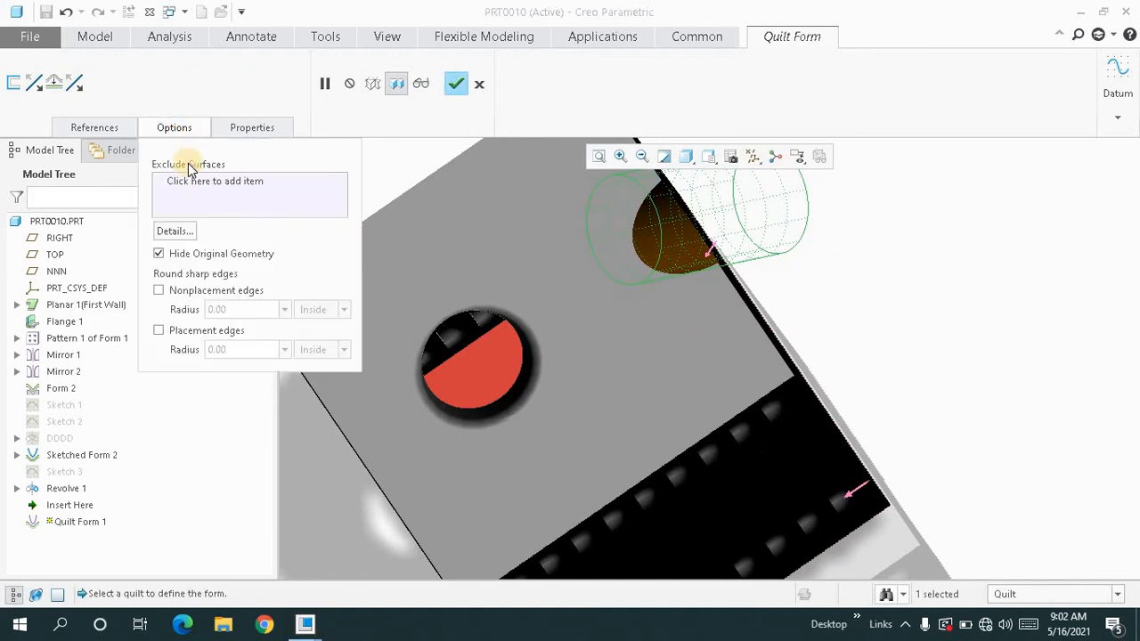
click(164, 291)
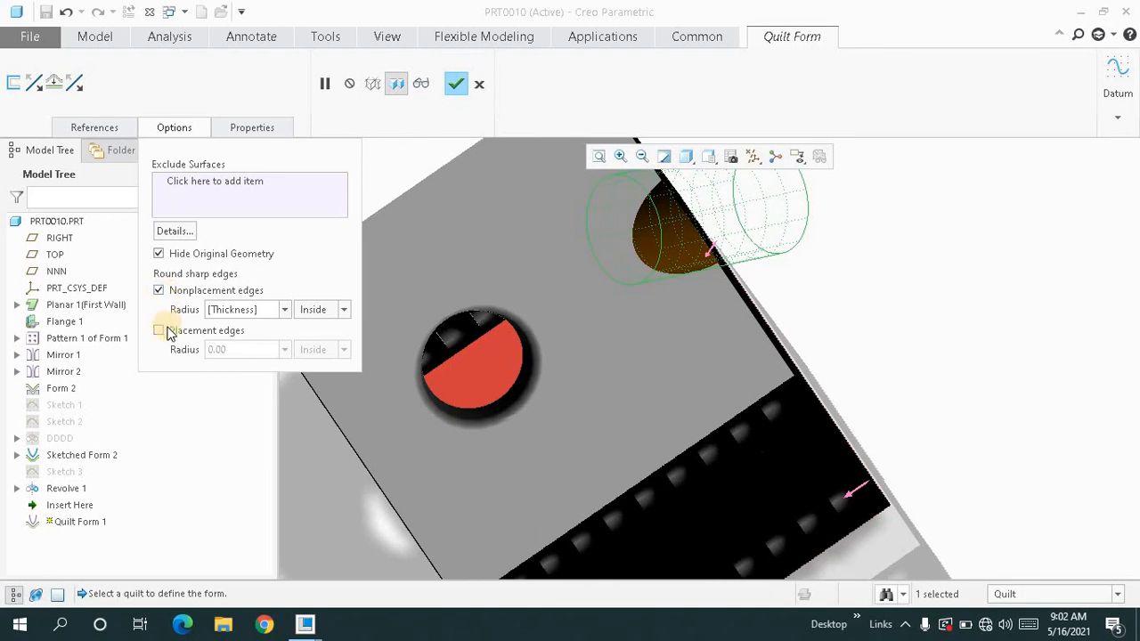
click(160, 331)
click(262, 309)
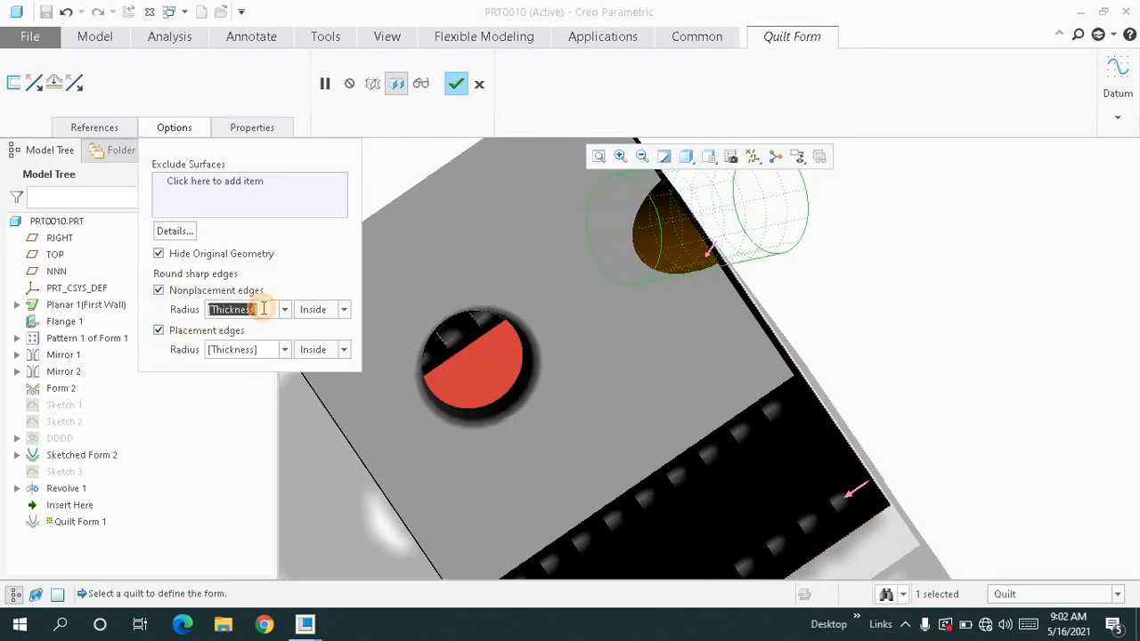
text(12)
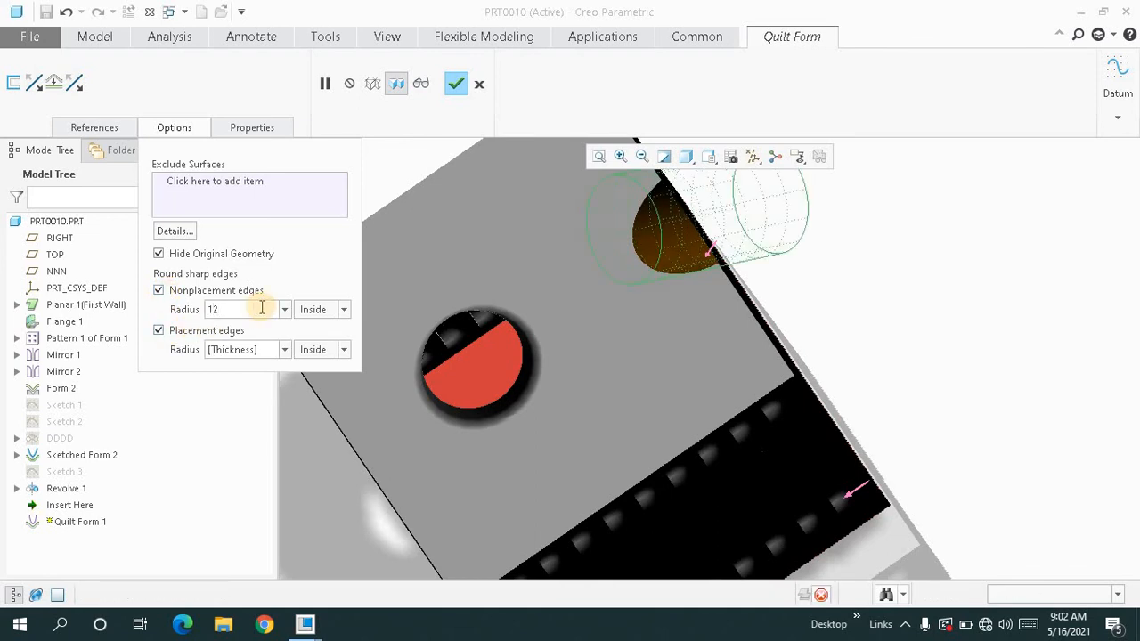
key(Return)
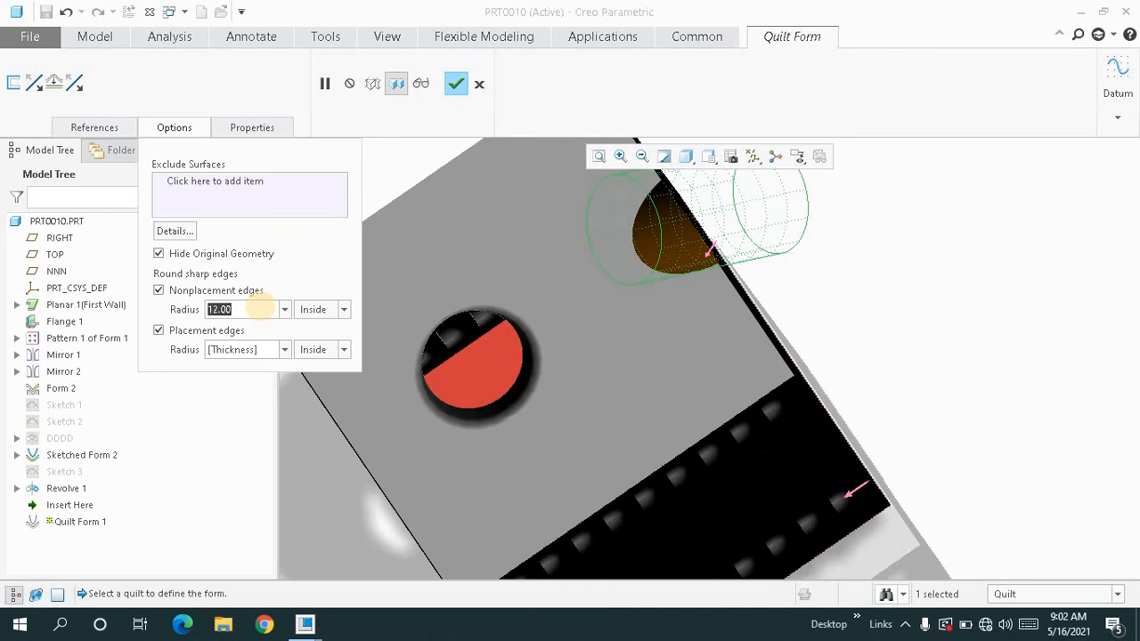
text(3)
key(Return)
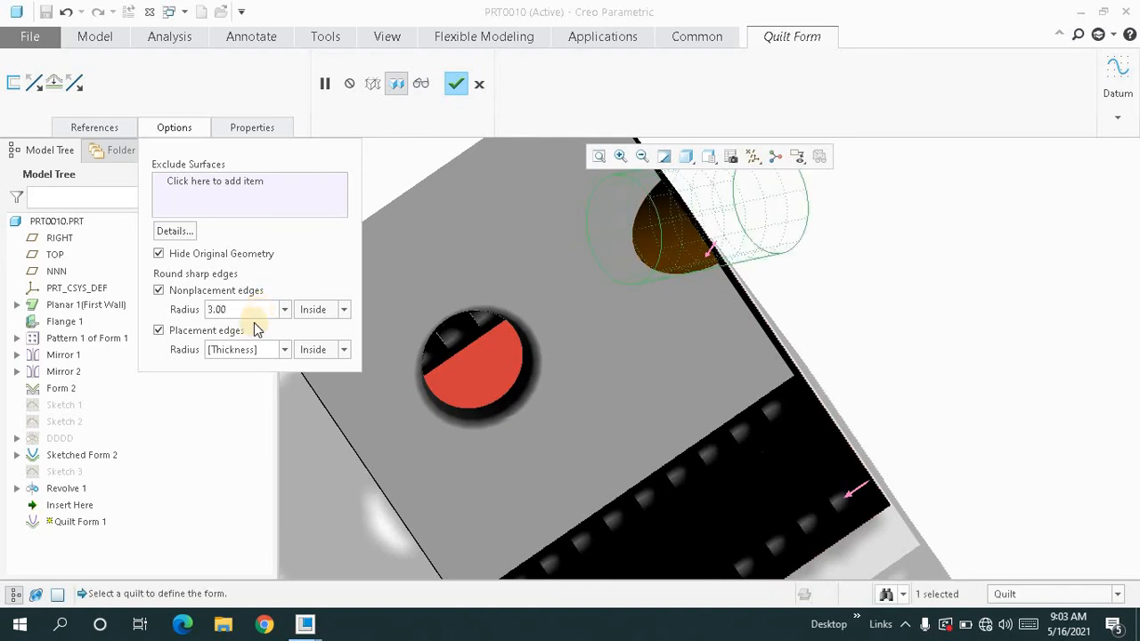
Set the quilt form's placement edge radius to 3.00.
click(243, 349)
text(3)
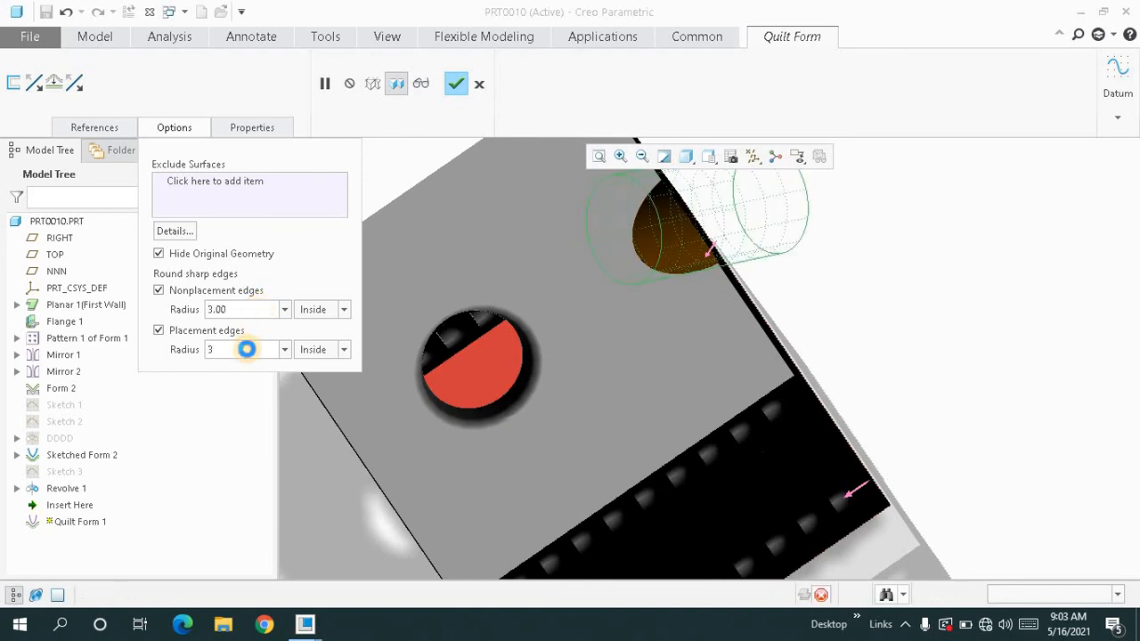
key(Return)
middle_drag(590, 285, 410, 322)
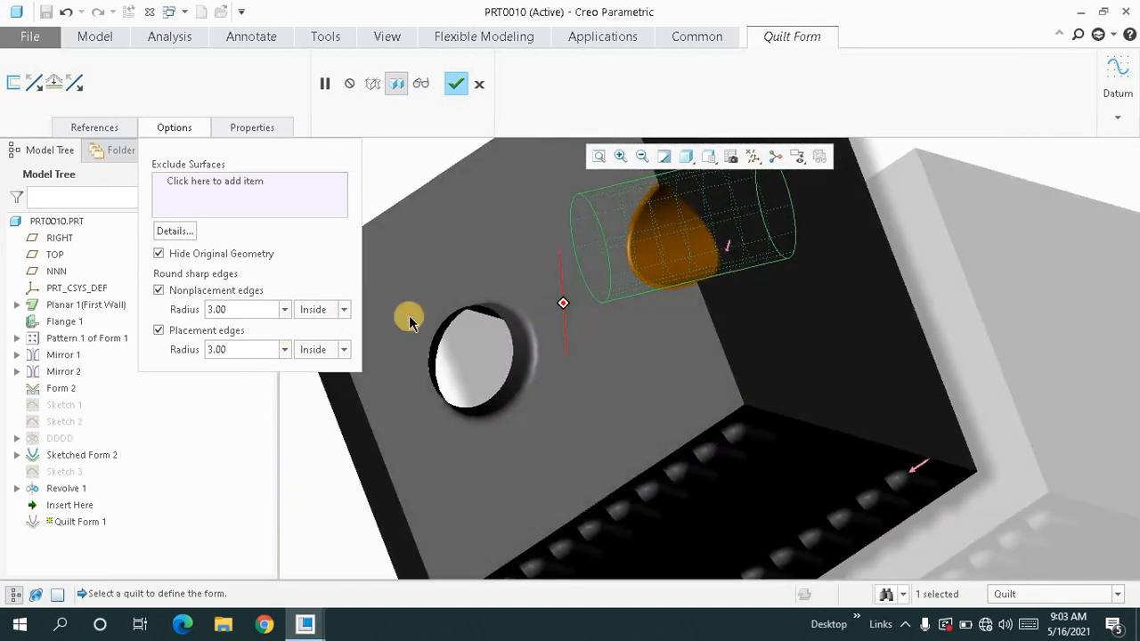
Set both the nonplacement and placement edge radii of the quilt form to 5.00.
click(282, 312)
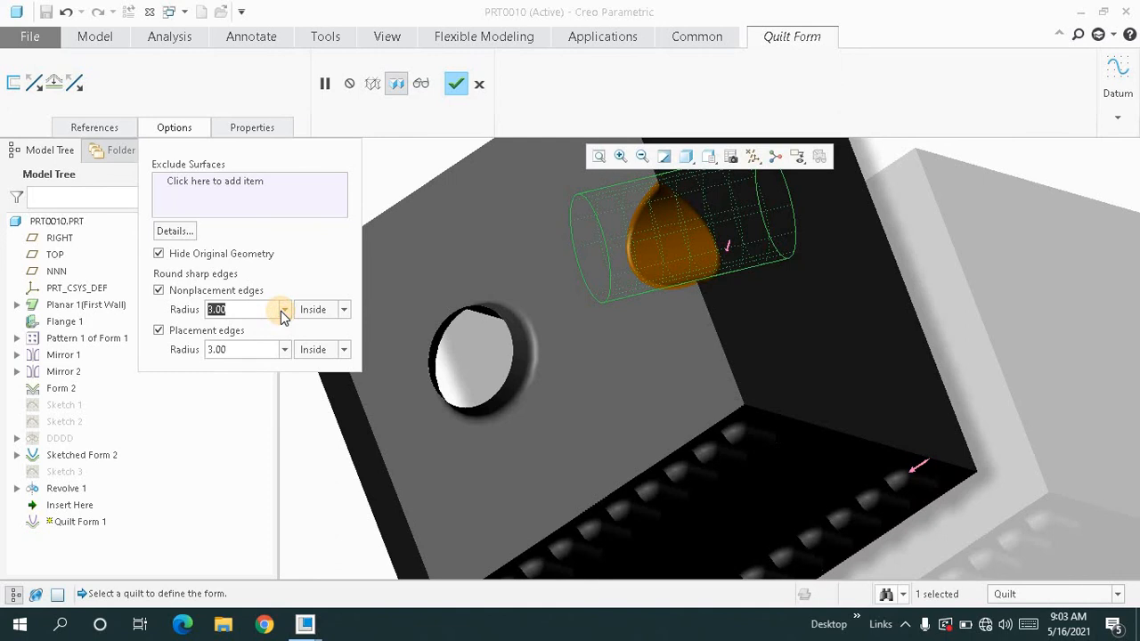
text(5)
key(Return)
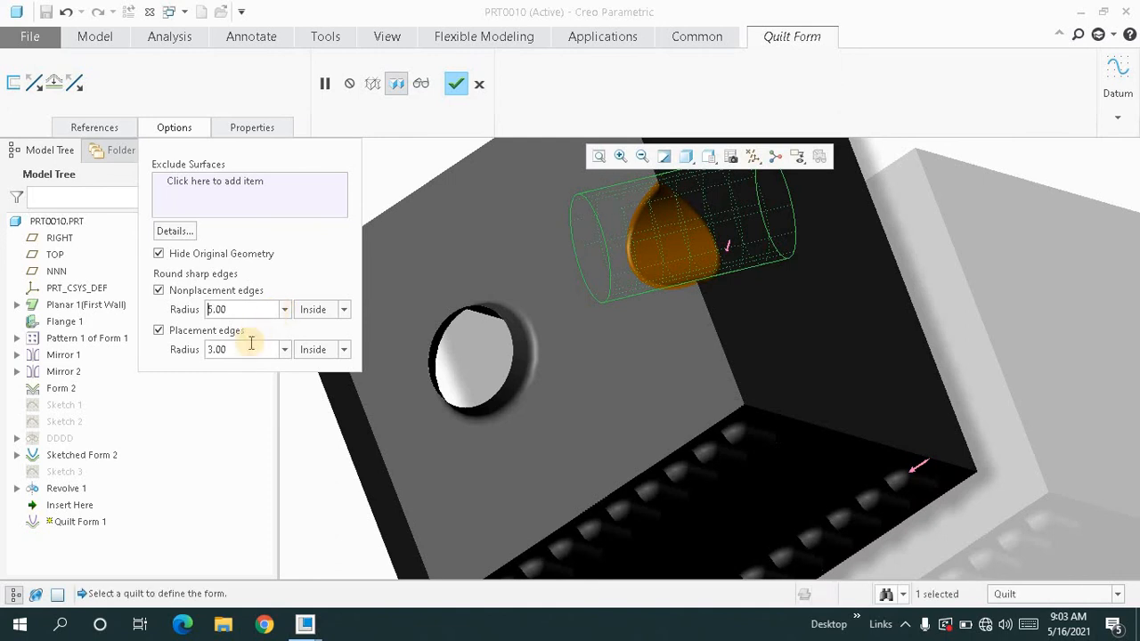
text(5)
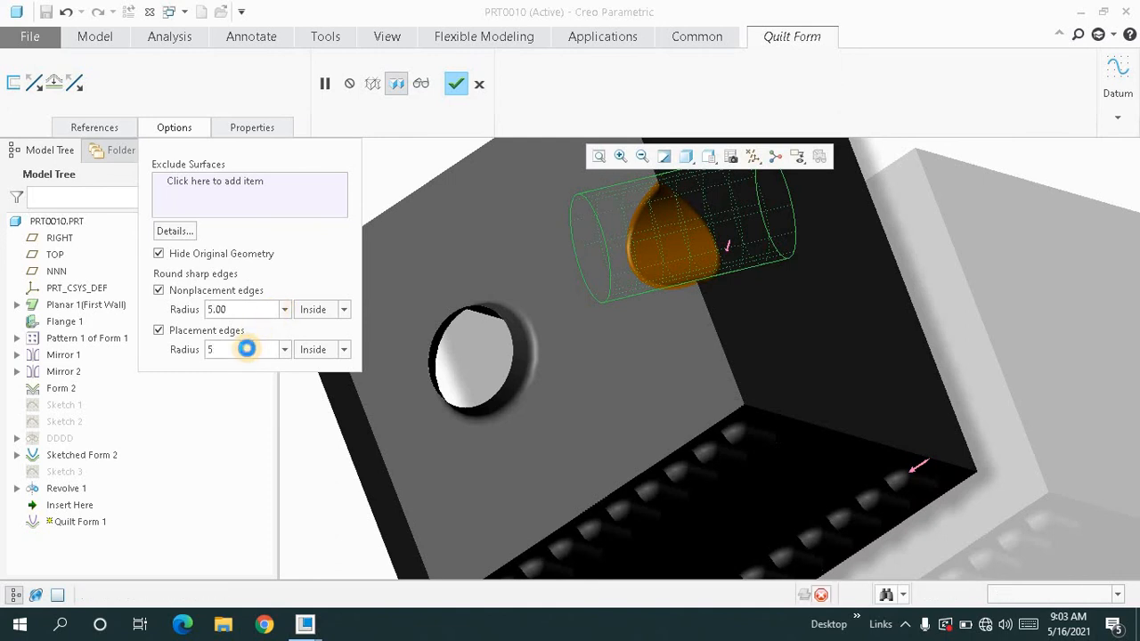
key(Return)
middle_drag(502, 308, 469, 324)
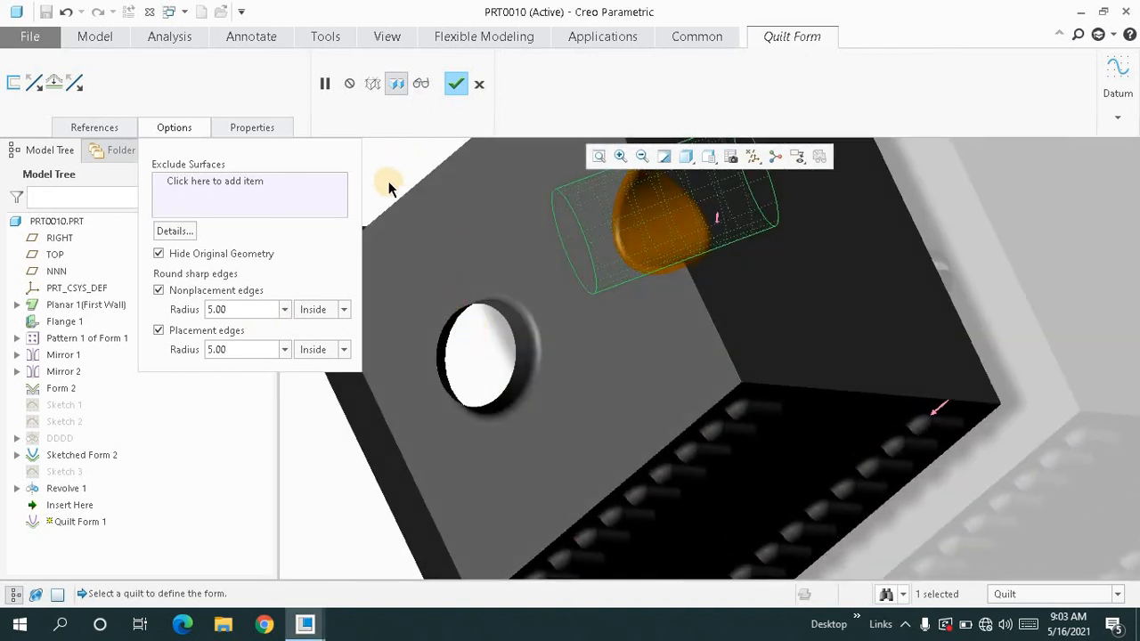
Complete the quilt form without excluding any surfaces and fit the enclosure in view to check the rounded corner recess.
click(253, 184)
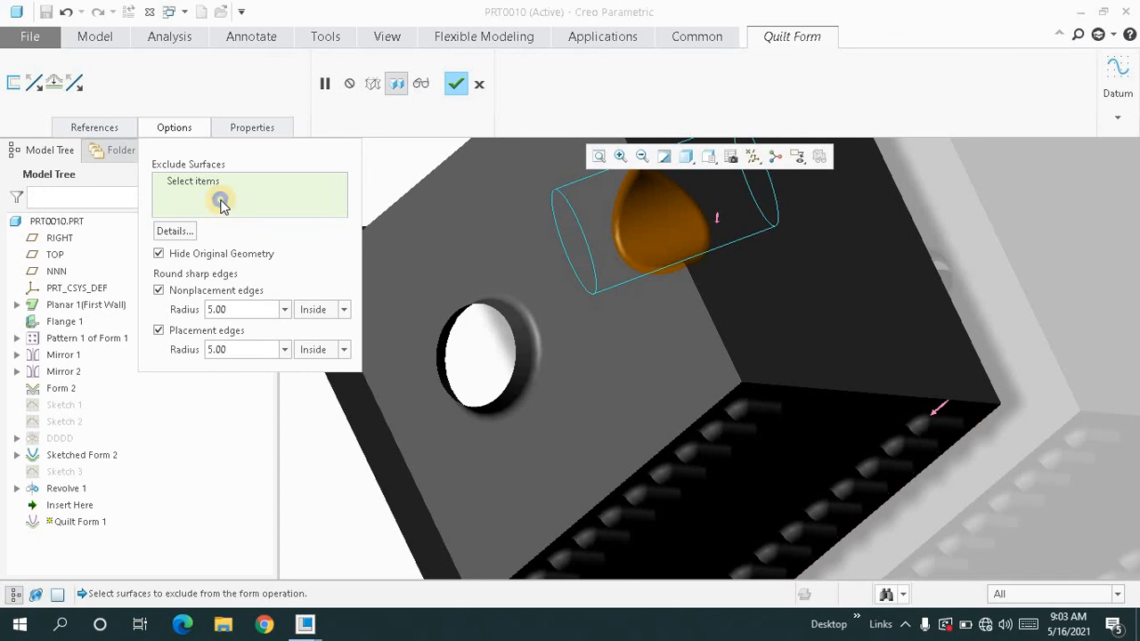
middle_click(402, 157)
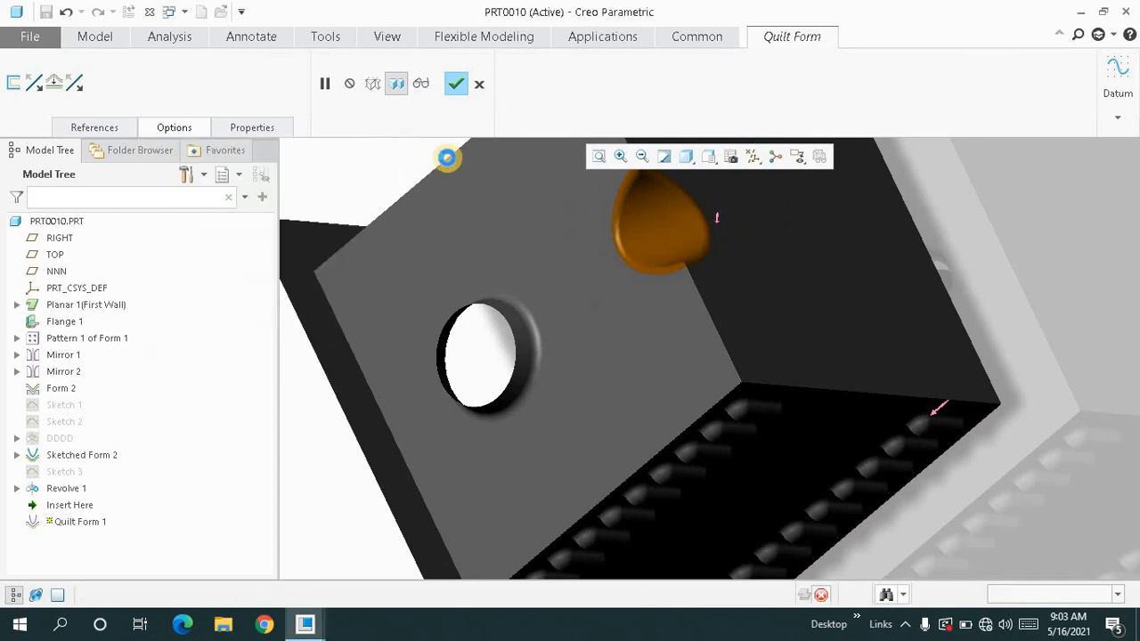
click(599, 157)
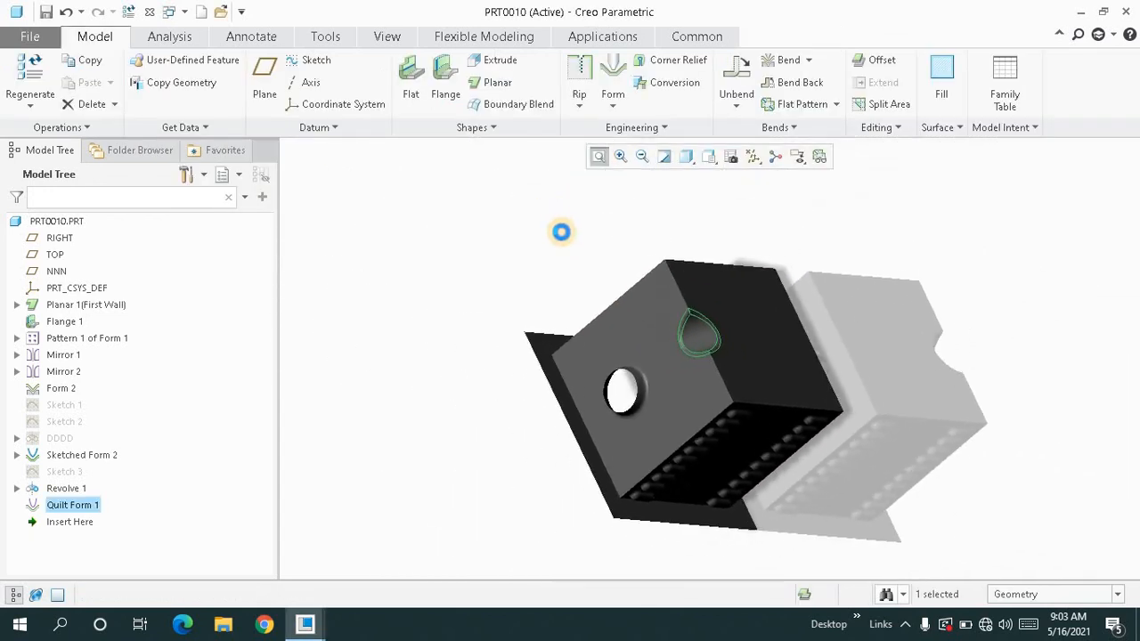
click(544, 229)
mouse_move(544, 228)
middle_down()
mouse_move(593, 228)
mouse_move(573, 238)
mouse_move(583, 240)
middle_up()
click(599, 157)
click(613, 94)
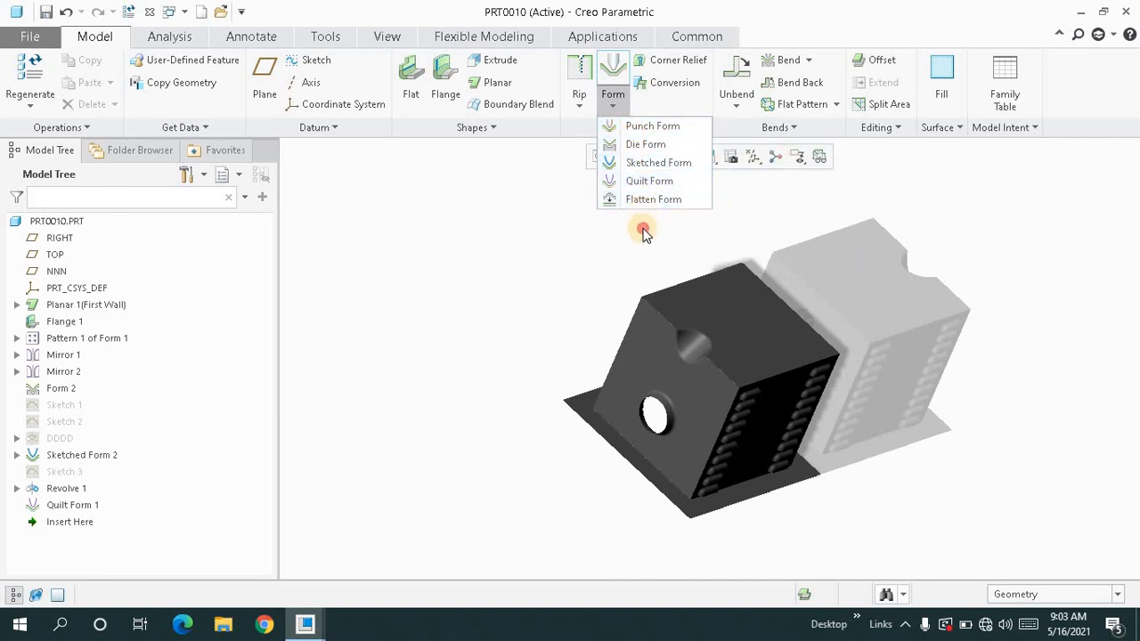
click(643, 229)
click(616, 101)
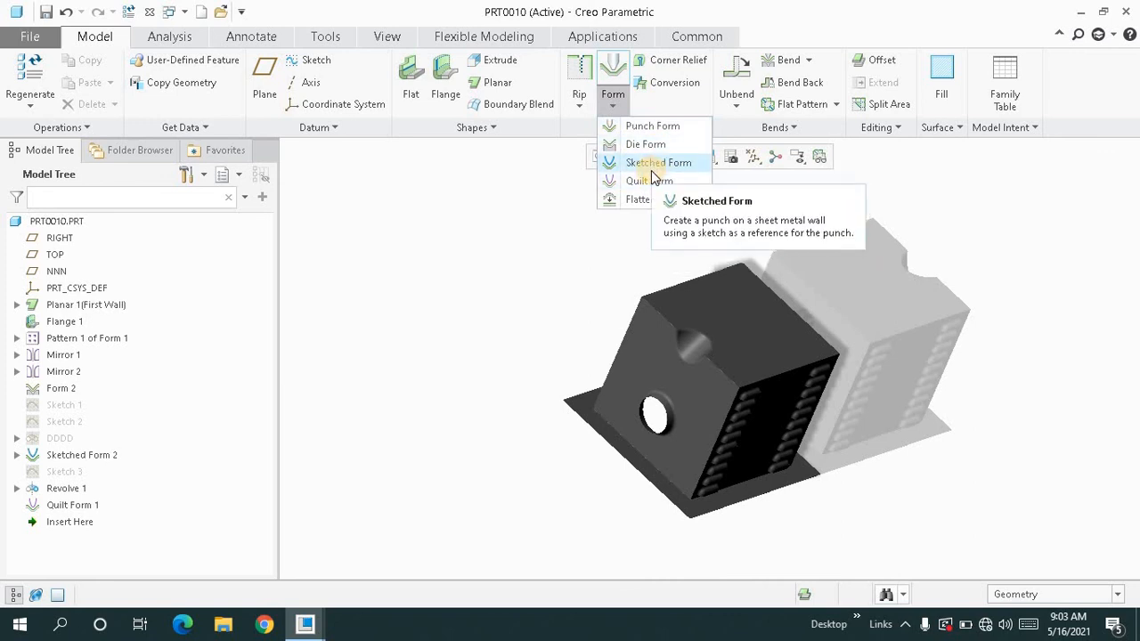
click(594, 175)
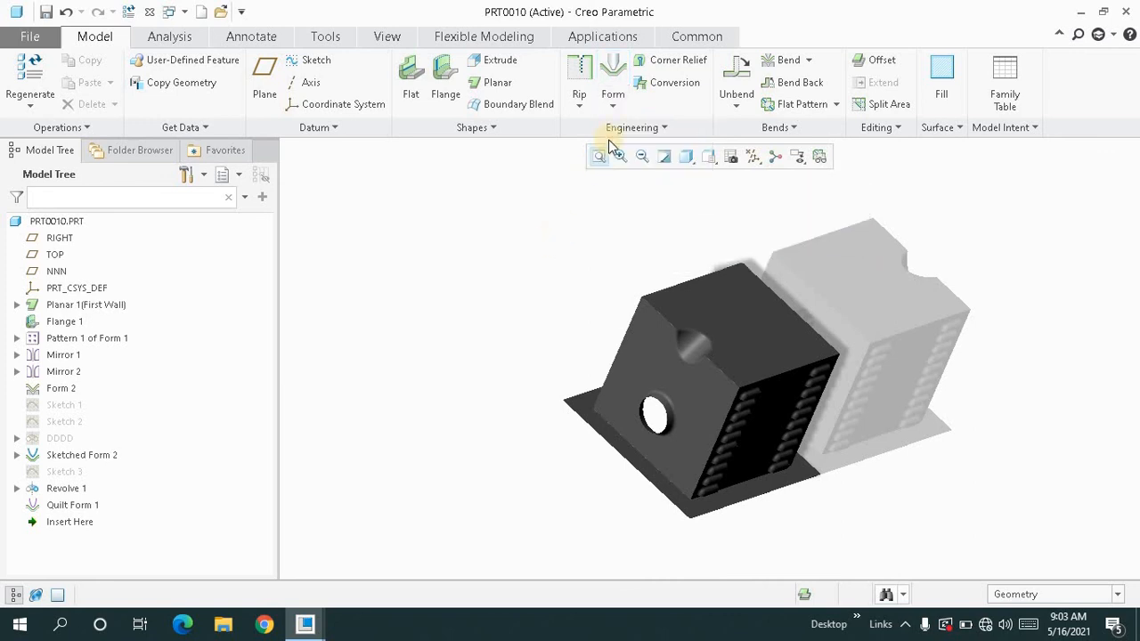
click(614, 105)
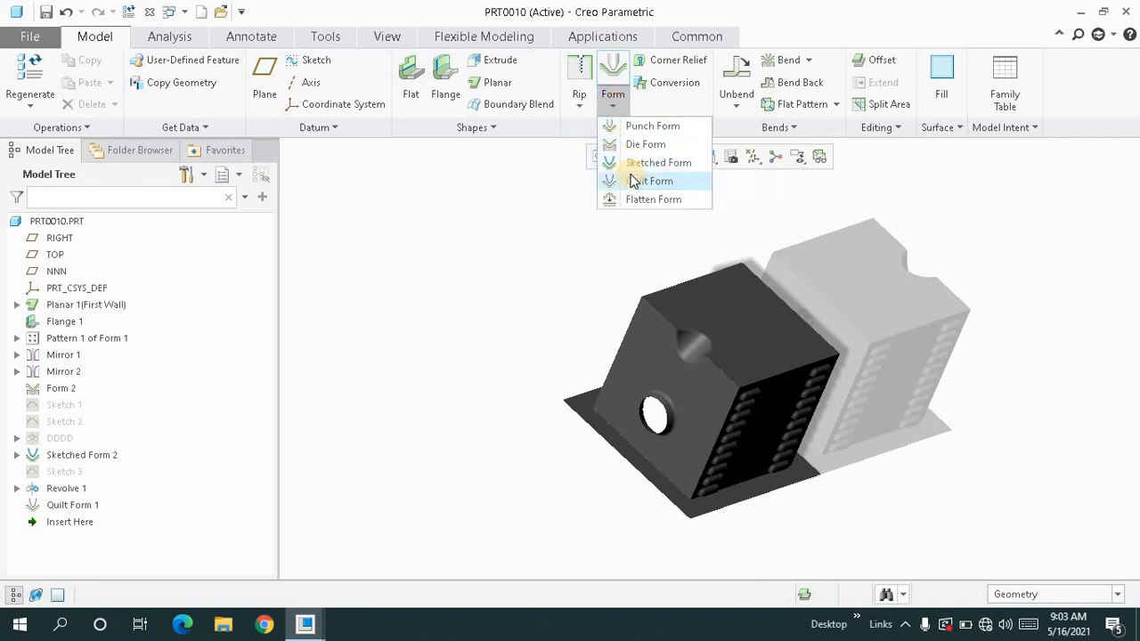
click(630, 240)
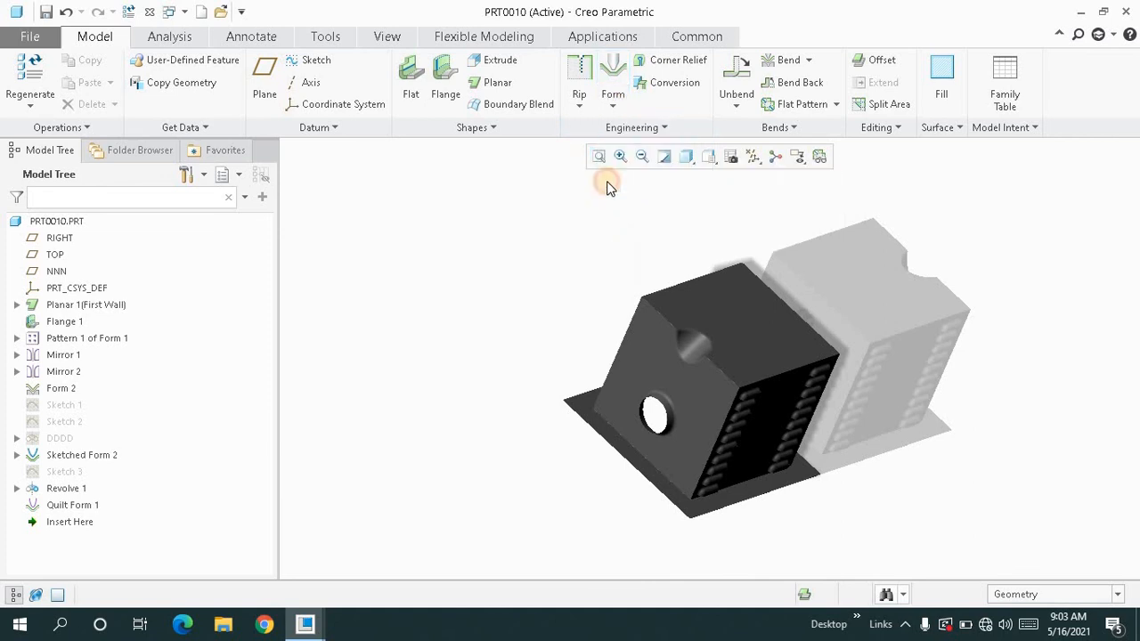
click(611, 107)
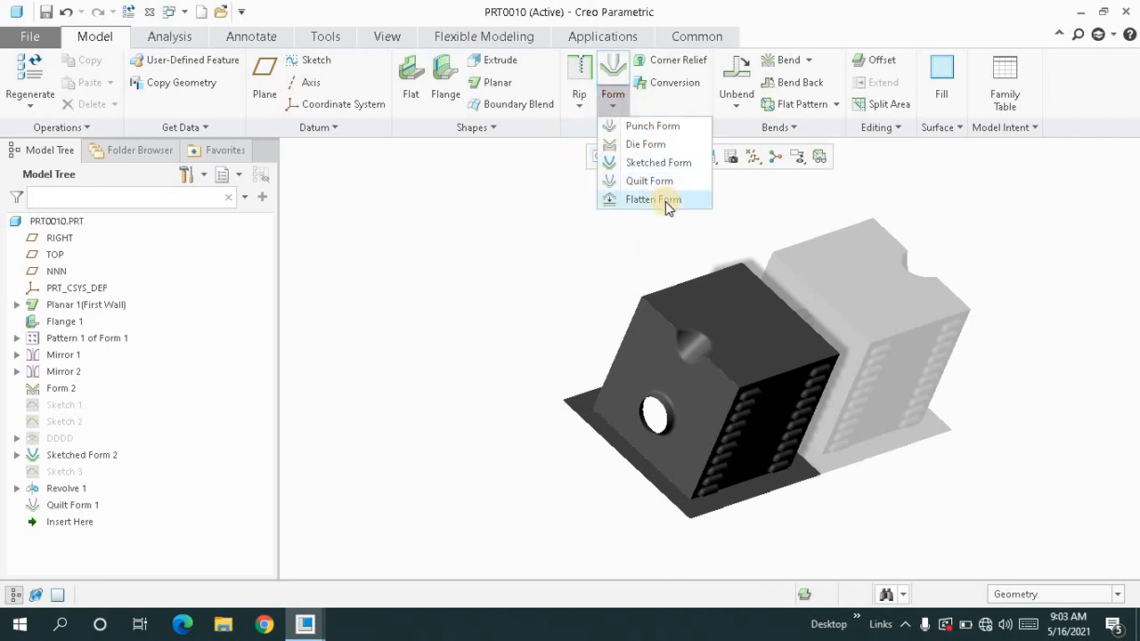
click(613, 98)
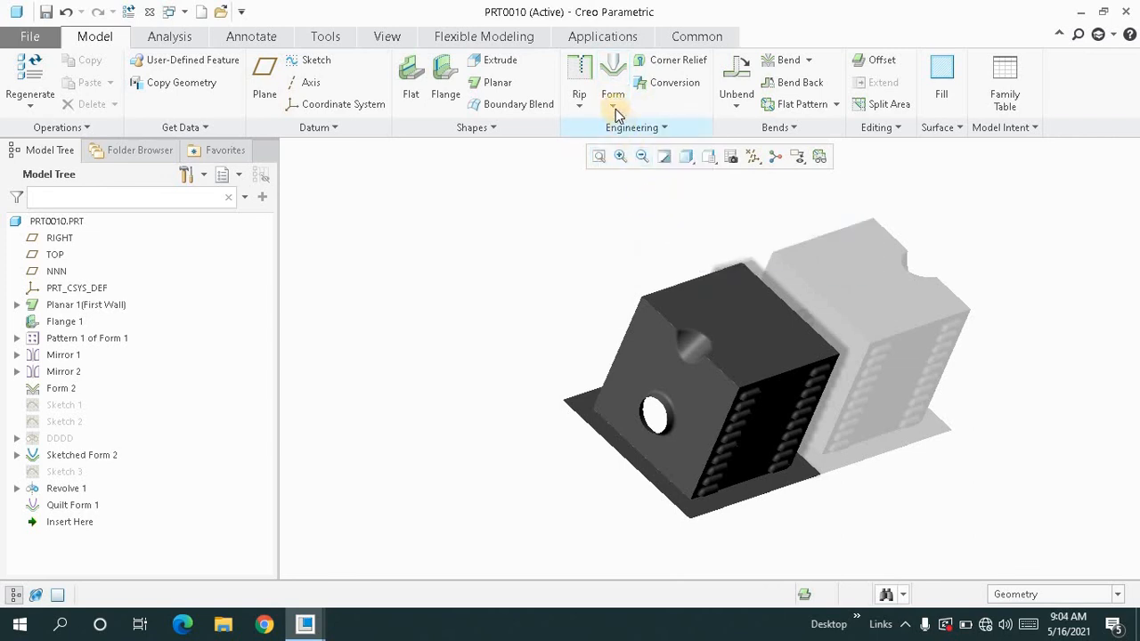
click(613, 98)
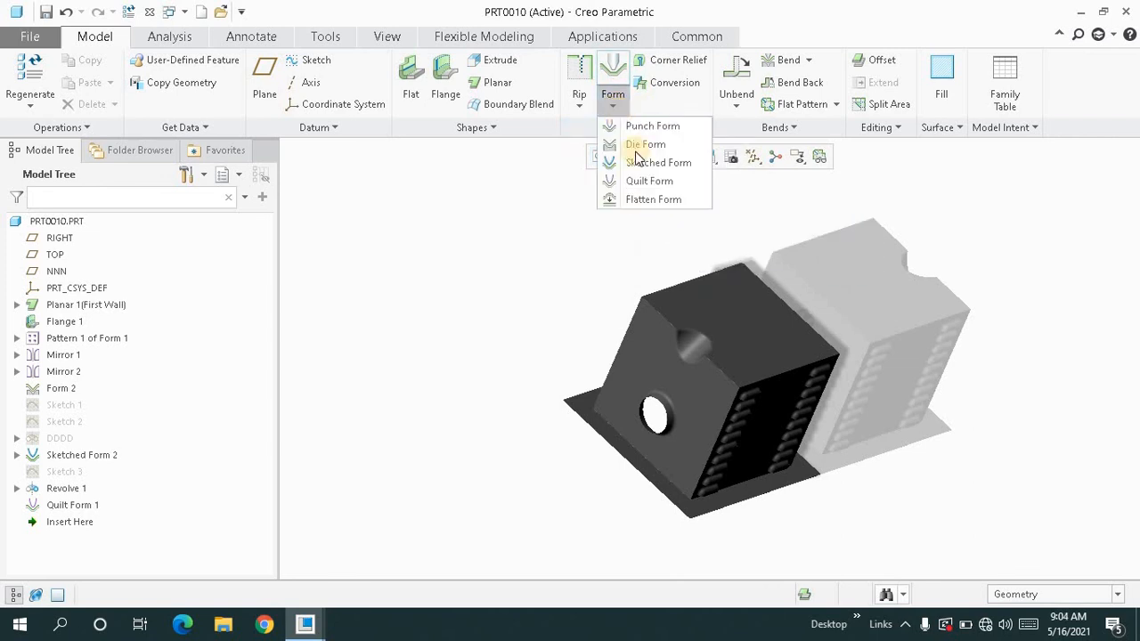
Try an Unbend of the enclosure with all its forms still in place, leaving it after the preview.
click(736, 96)
click(736, 85)
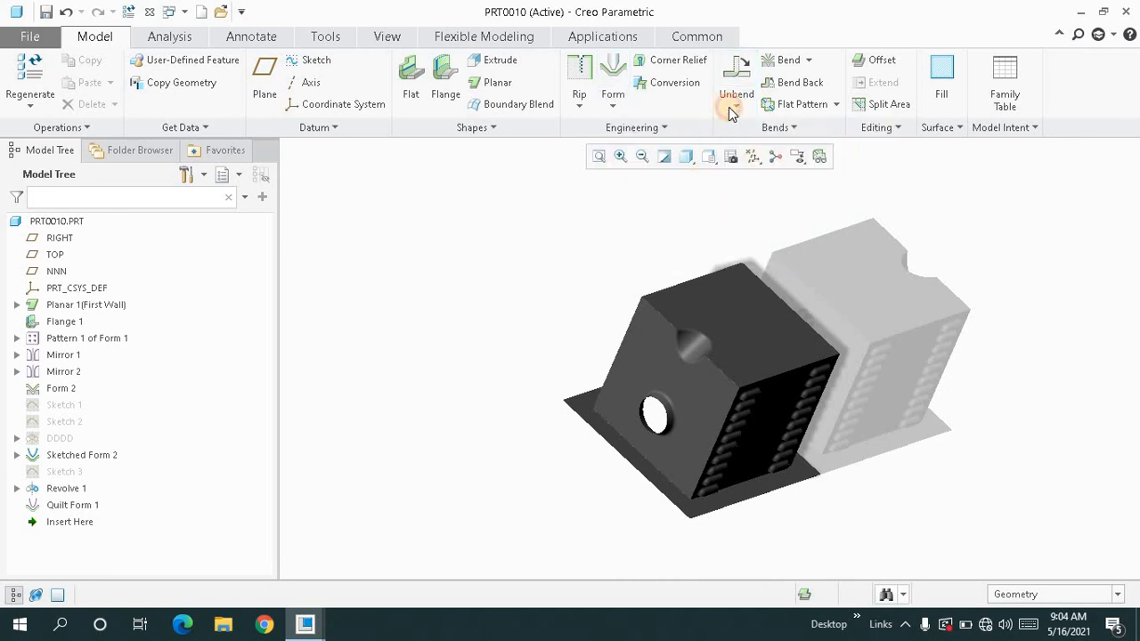
click(735, 85)
click(748, 130)
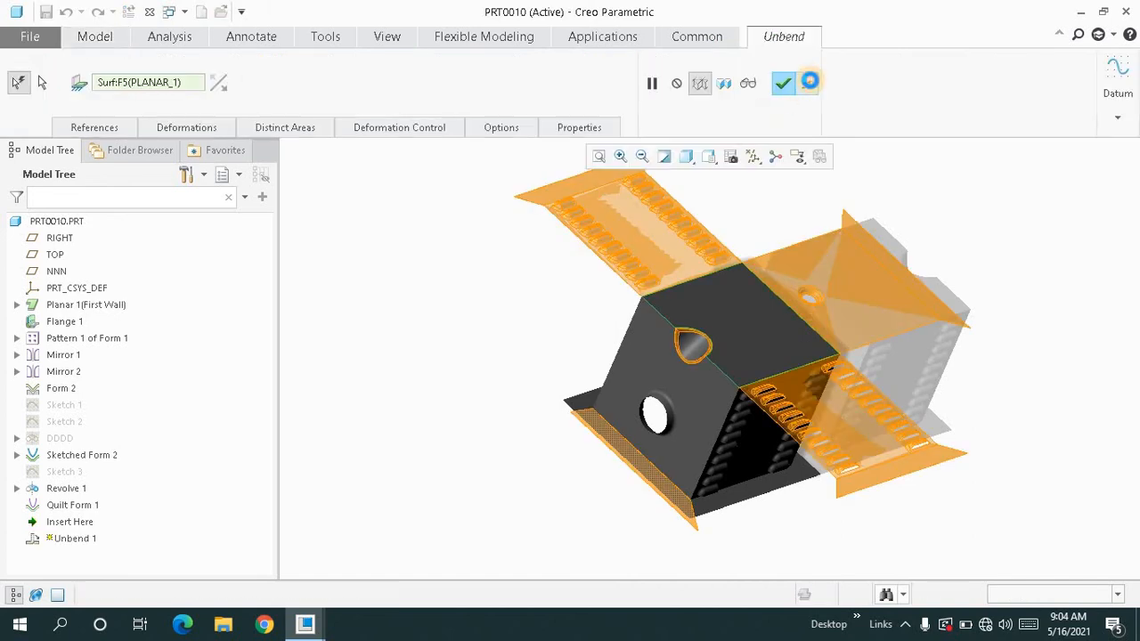
click(809, 82)
Flatten all form features on the enclosure with Flatten Form, using the automatic form selection.
click(612, 96)
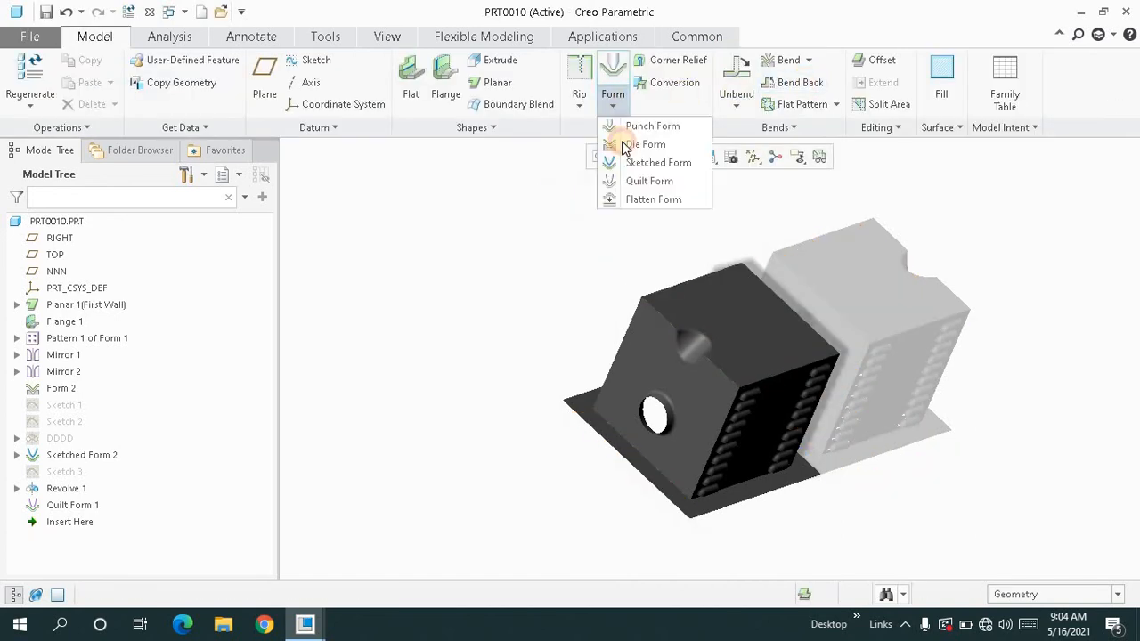
click(624, 200)
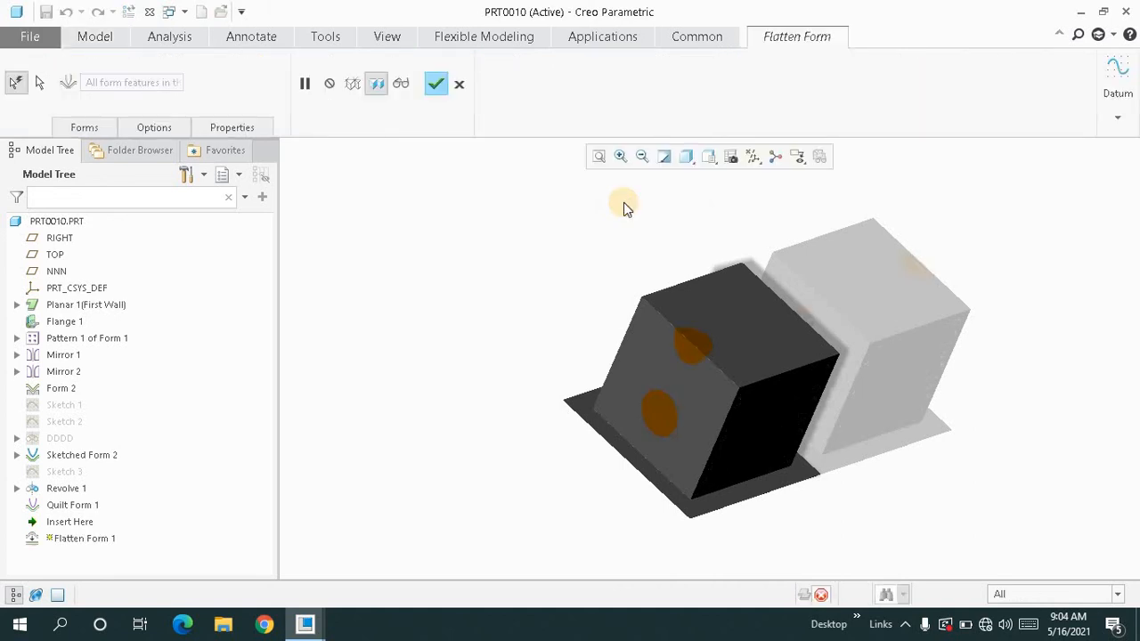
middle_click(623, 202)
Try an Unbend of the enclosure with the forms flattened, leaving it after the preview.
click(734, 107)
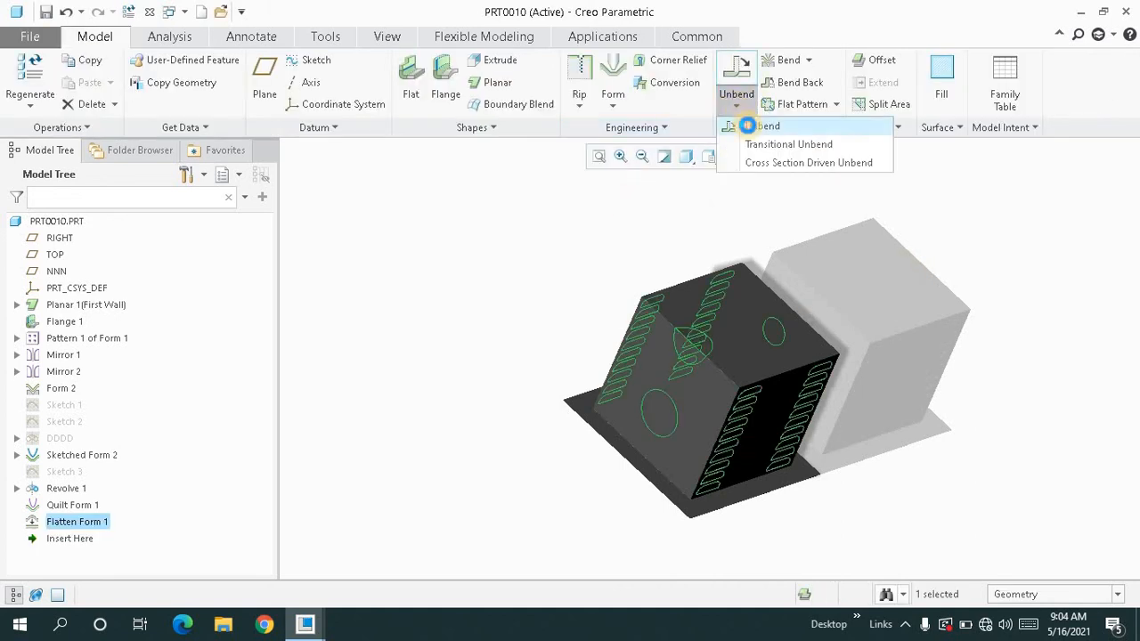
click(746, 125)
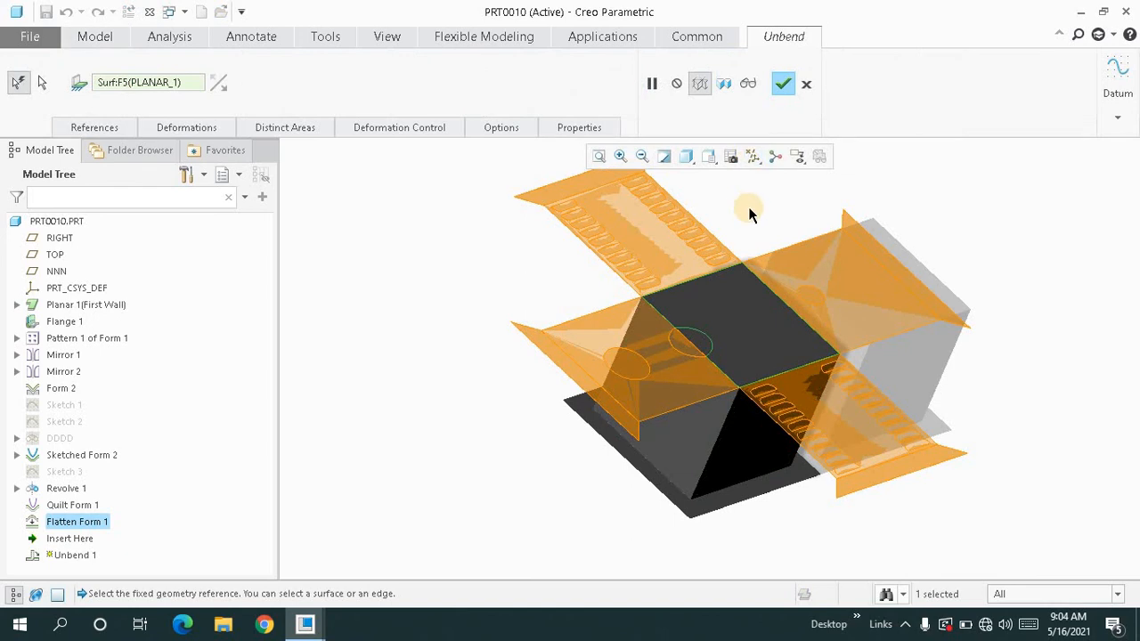
click(806, 84)
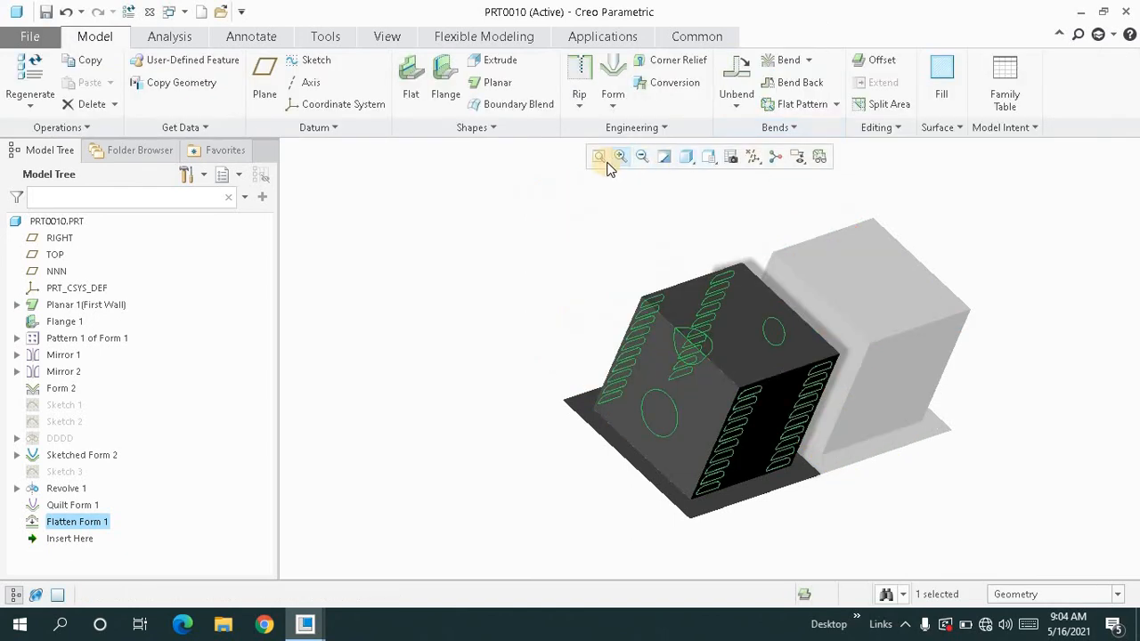
Create a flat pattern of the flattened-form enclosure, keeping the default planar wall surface as fixed geometry.
click(600, 207)
click(795, 105)
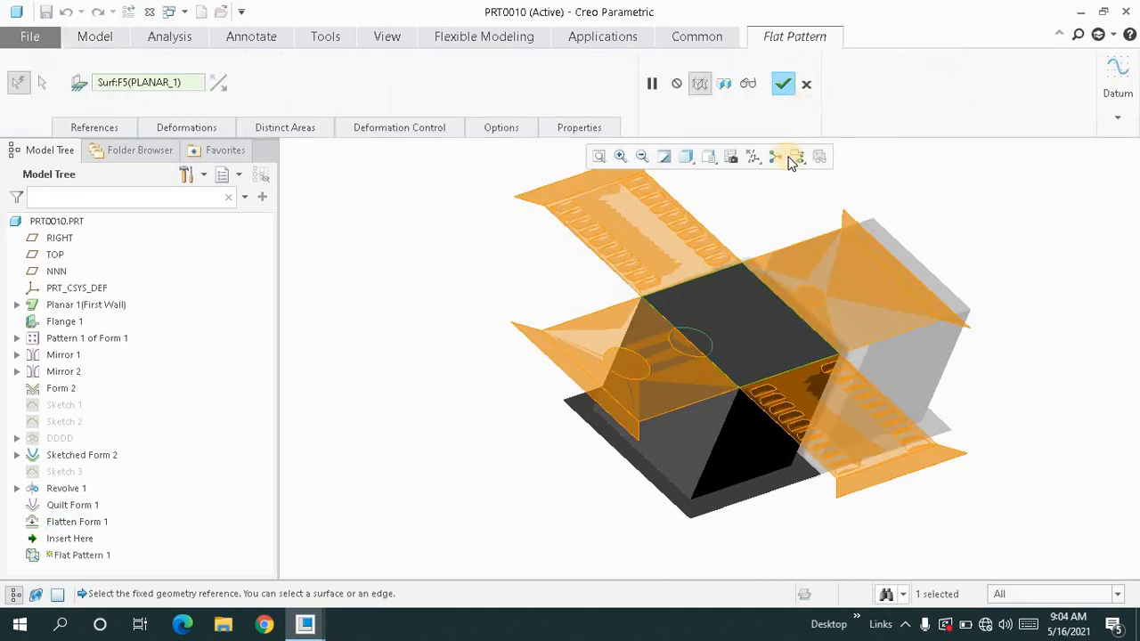
middle_click(771, 214)
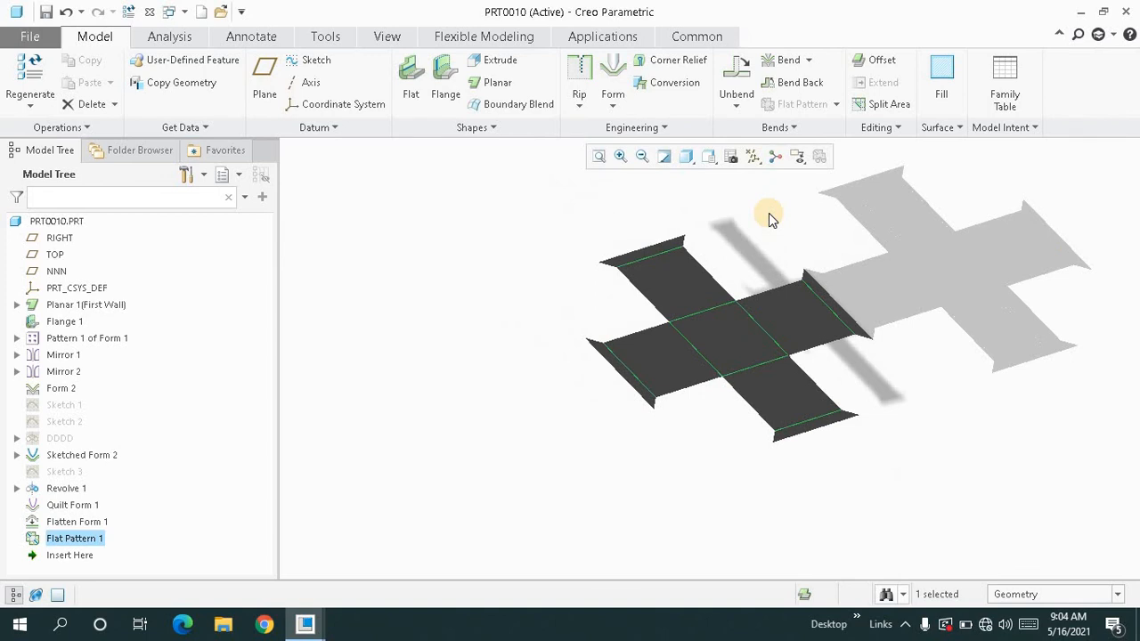
Try to bend the flat pattern back into the enclosure using the default planar wall as the fixed reference.
click(793, 82)
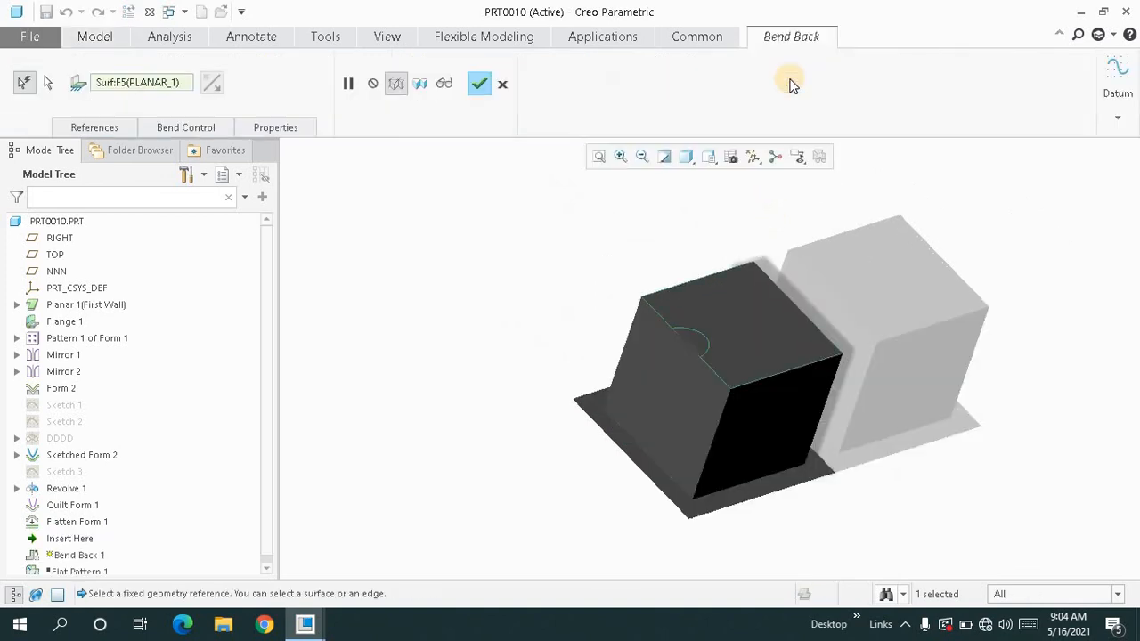
click(481, 86)
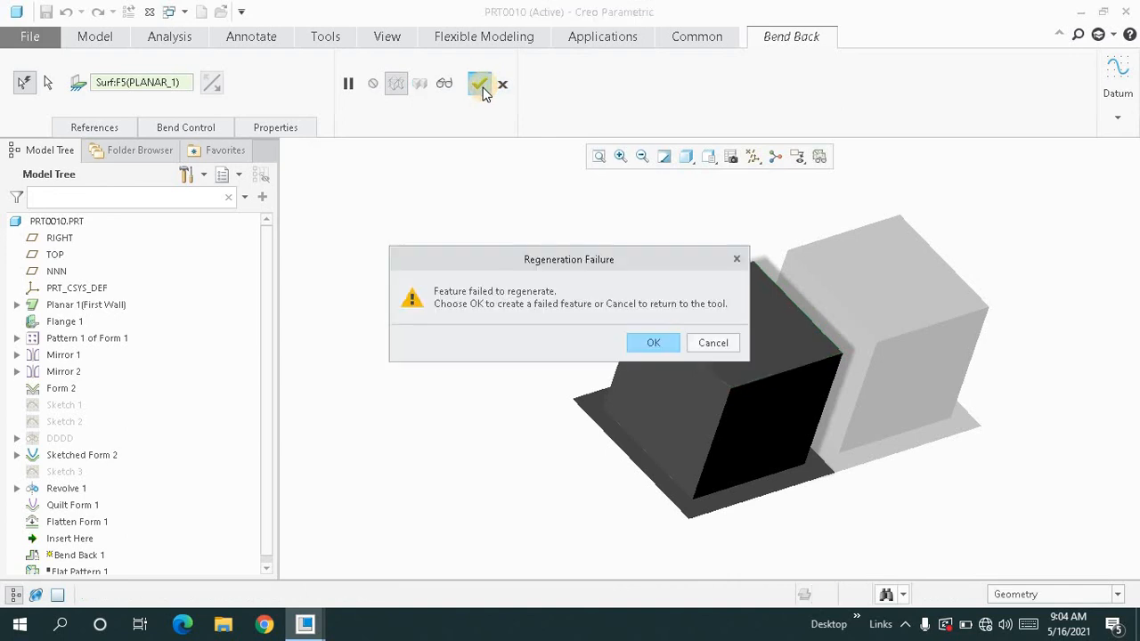
click(734, 261)
click(503, 86)
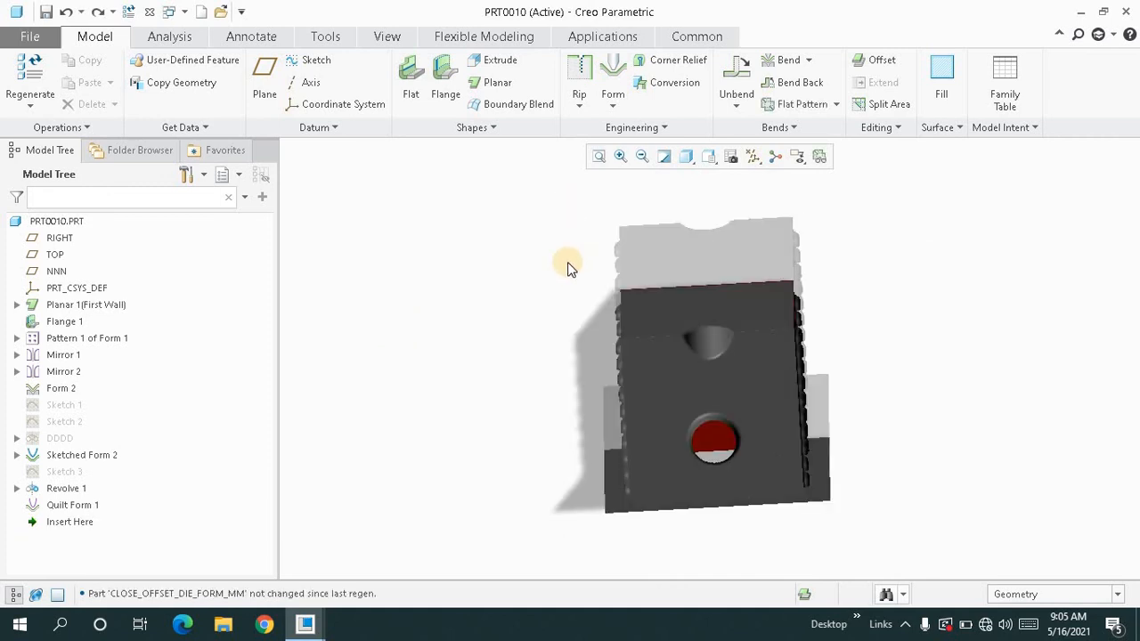
mouse_move(565, 261)
middle_down()
mouse_move(623, 234)
mouse_move(627, 259)
mouse_move(654, 242)
mouse_move(596, 168)
mouse_move(610, 193)
middle_up()
middle_drag(638, 234, 615, 236)
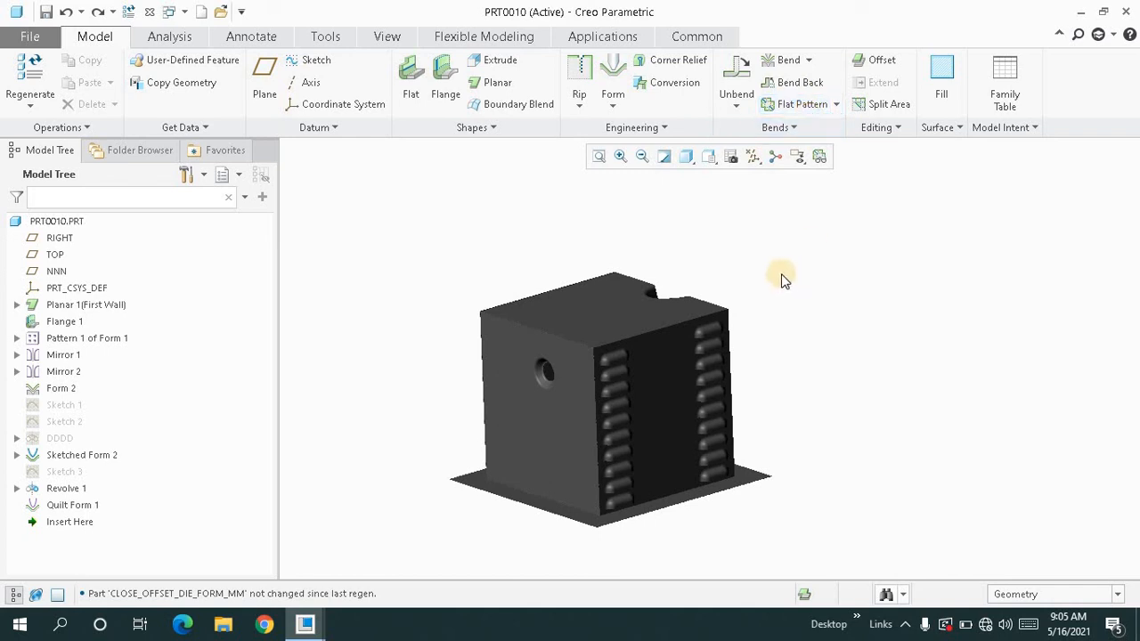
mouse_move(776, 275)
middle_down()
mouse_move(776, 287)
mouse_move(758, 282)
middle_up()
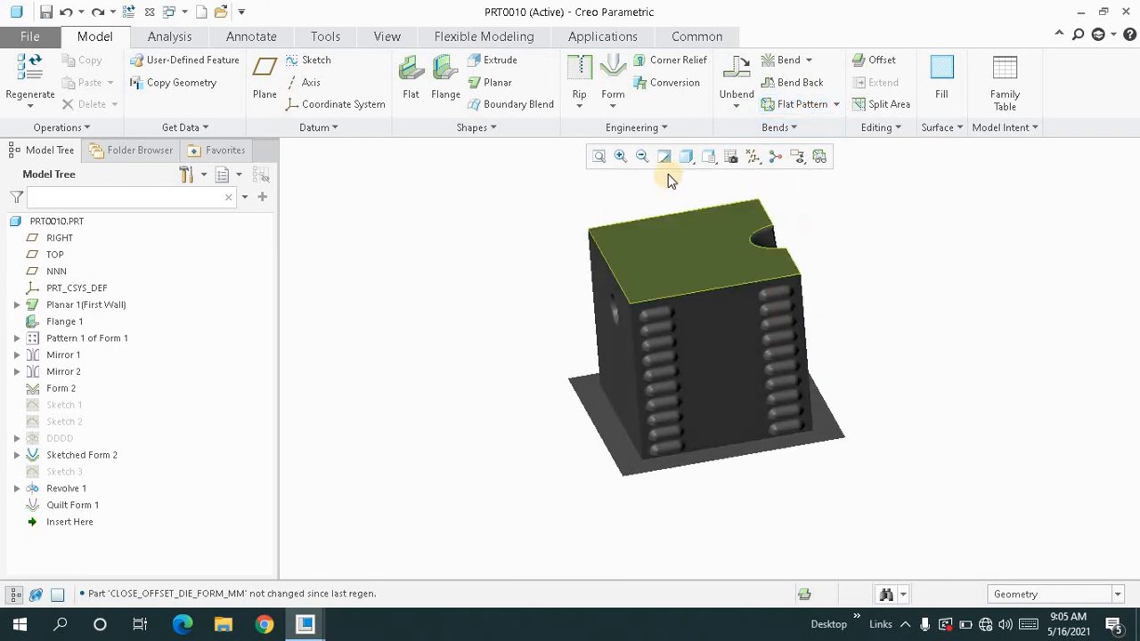
mouse_move(621, 194)
middle_down()
mouse_move(597, 158)
mouse_move(588, 237)
mouse_move(605, 236)
mouse_move(599, 212)
middle_up()
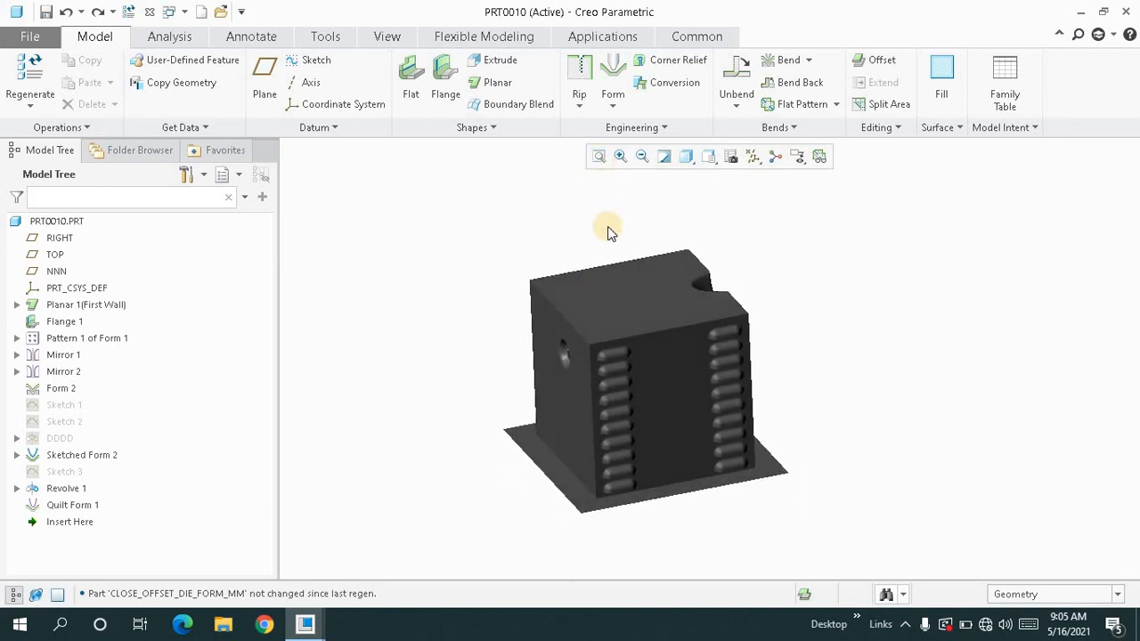
mouse_move(609, 232)
middle_down()
mouse_move(612, 211)
mouse_move(593, 212)
mouse_move(601, 182)
mouse_move(639, 228)
middle_up()
click(599, 158)
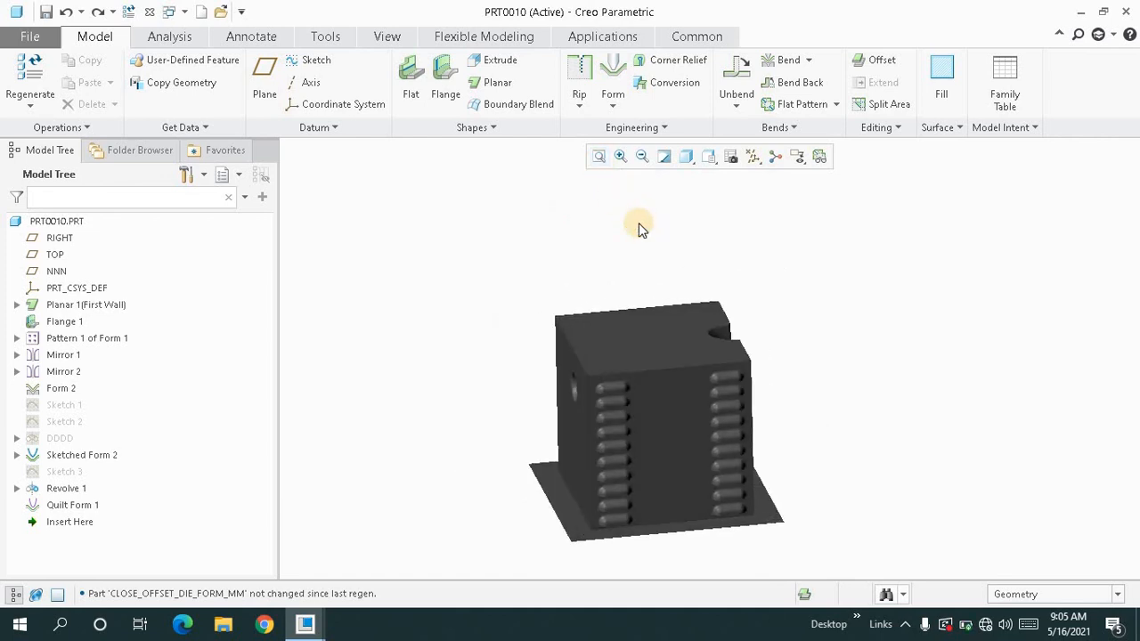